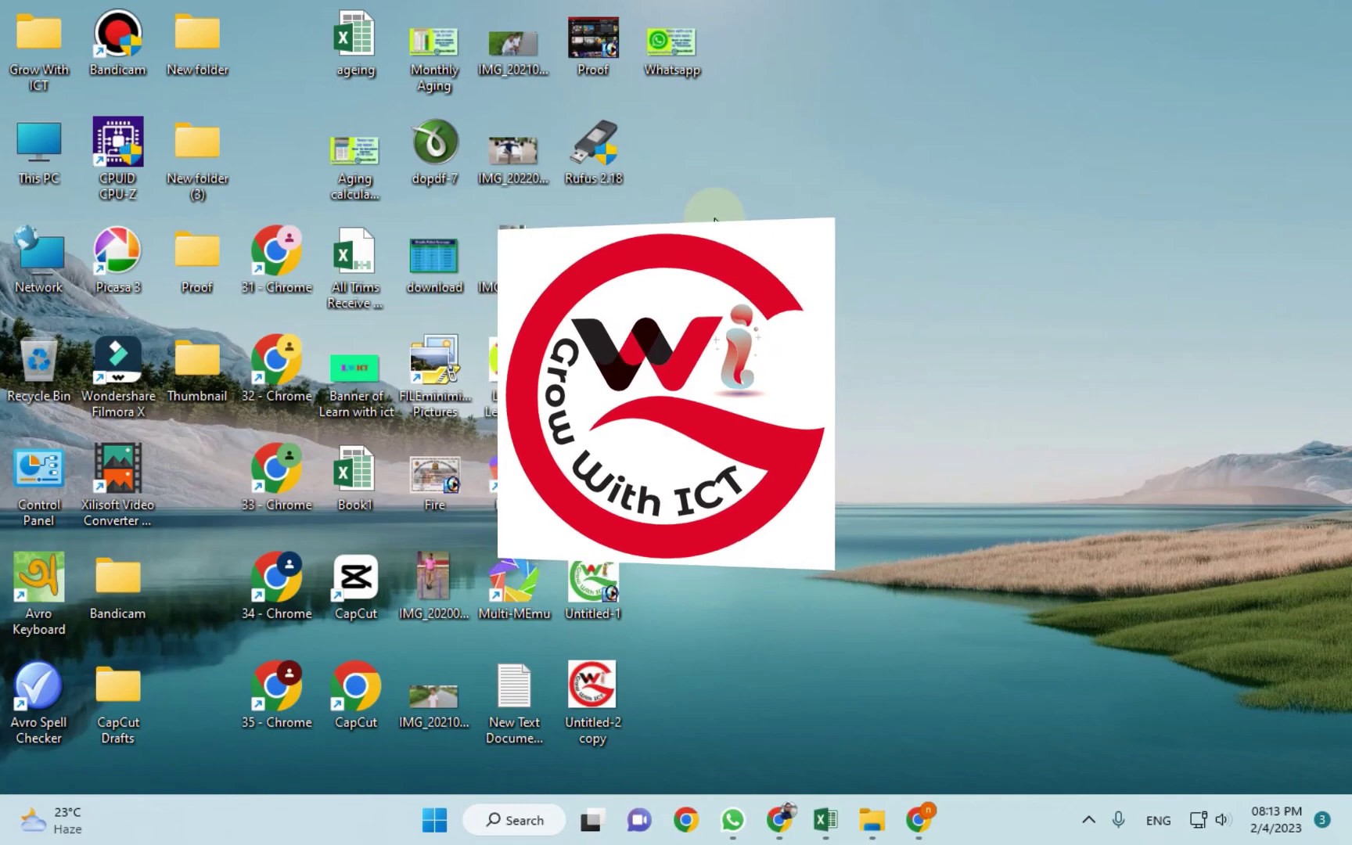
{"action": "right_click", "coordinate": [934, 176]}
{"action": "left_click", "coordinate": [984, 265]}
{"action": "right_click", "coordinate": [778, 181]}
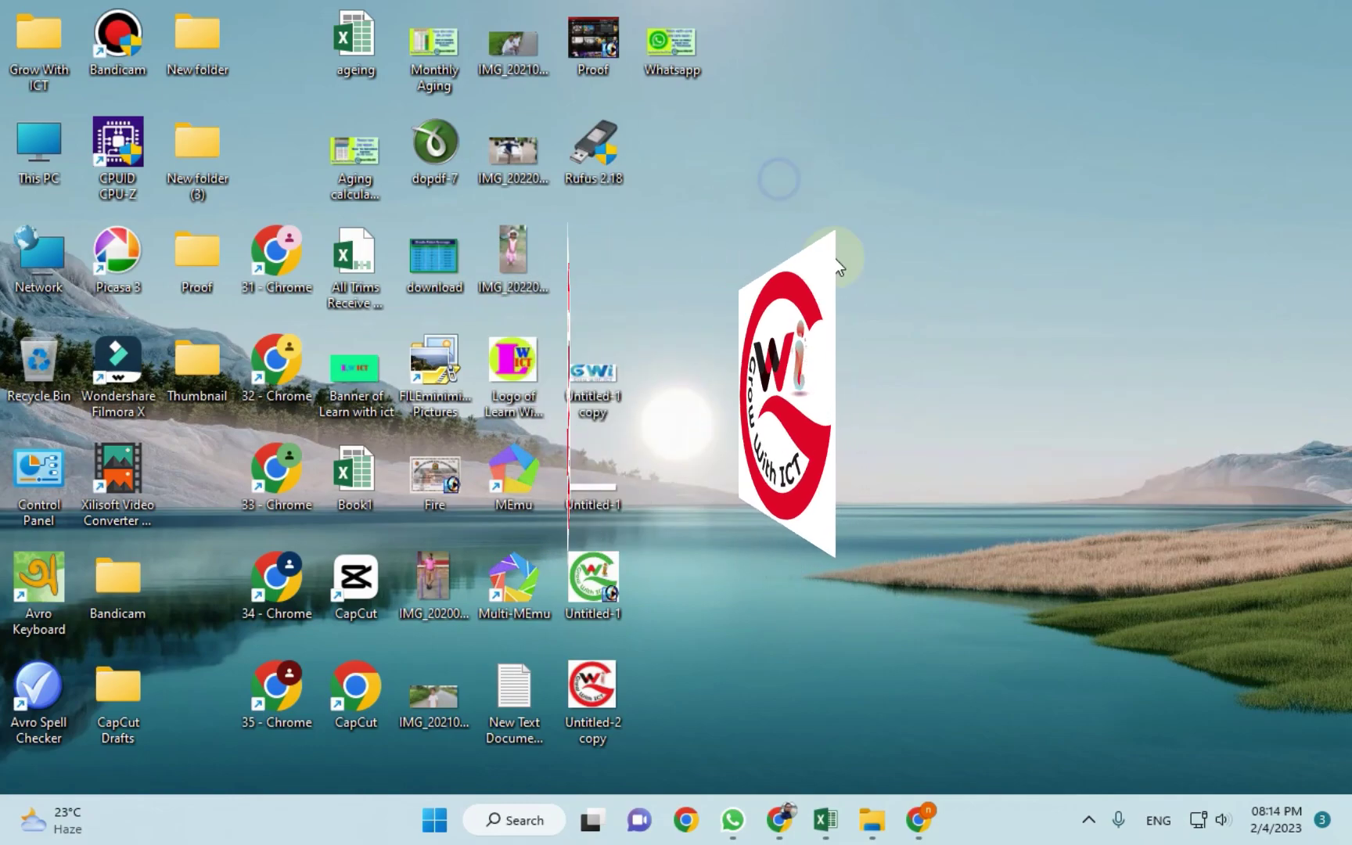
{"action": "left_click", "coordinate": [839, 261]}
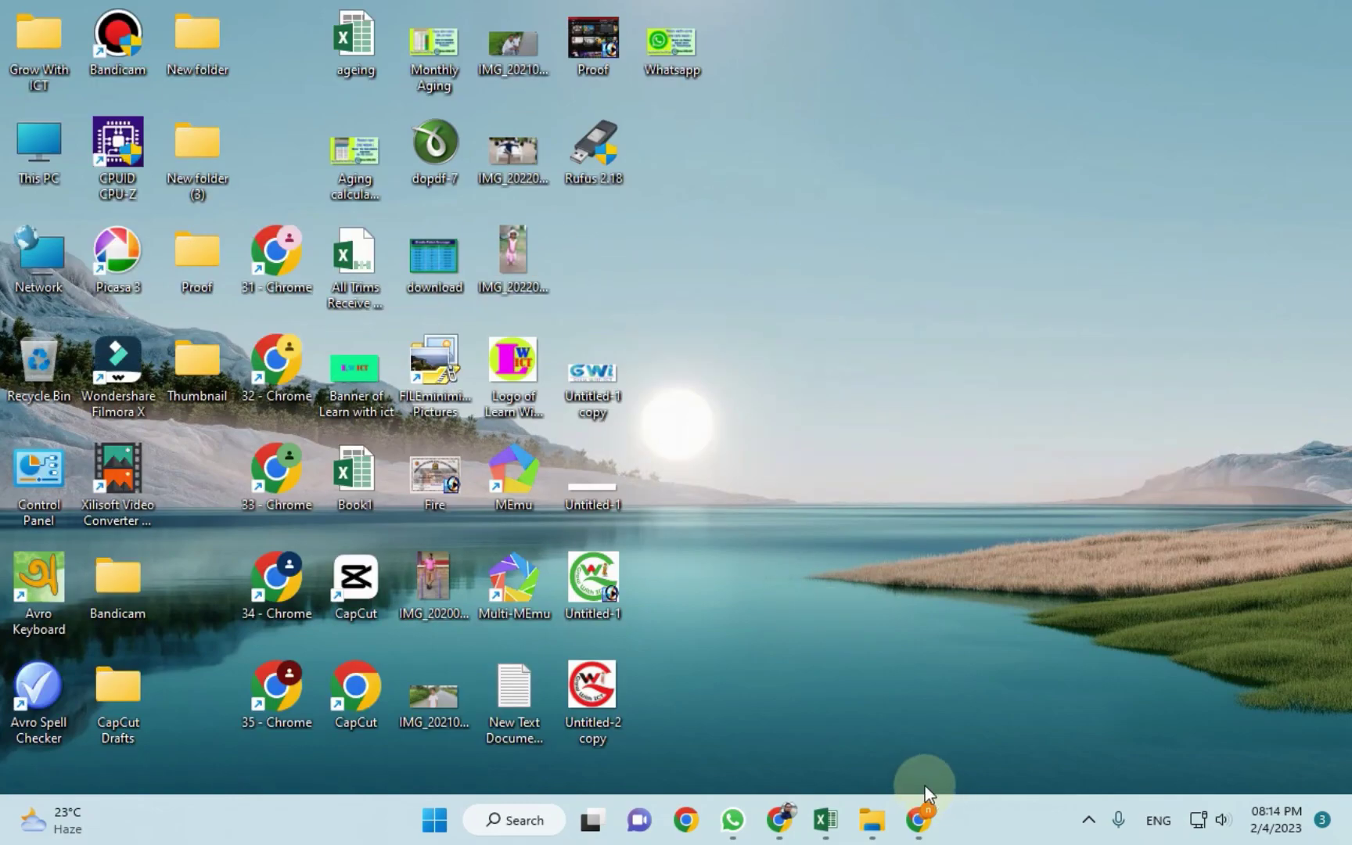
{"action": "right_click", "coordinate": [866, 136]}
{"action": "left_click", "coordinate": [899, 220]}
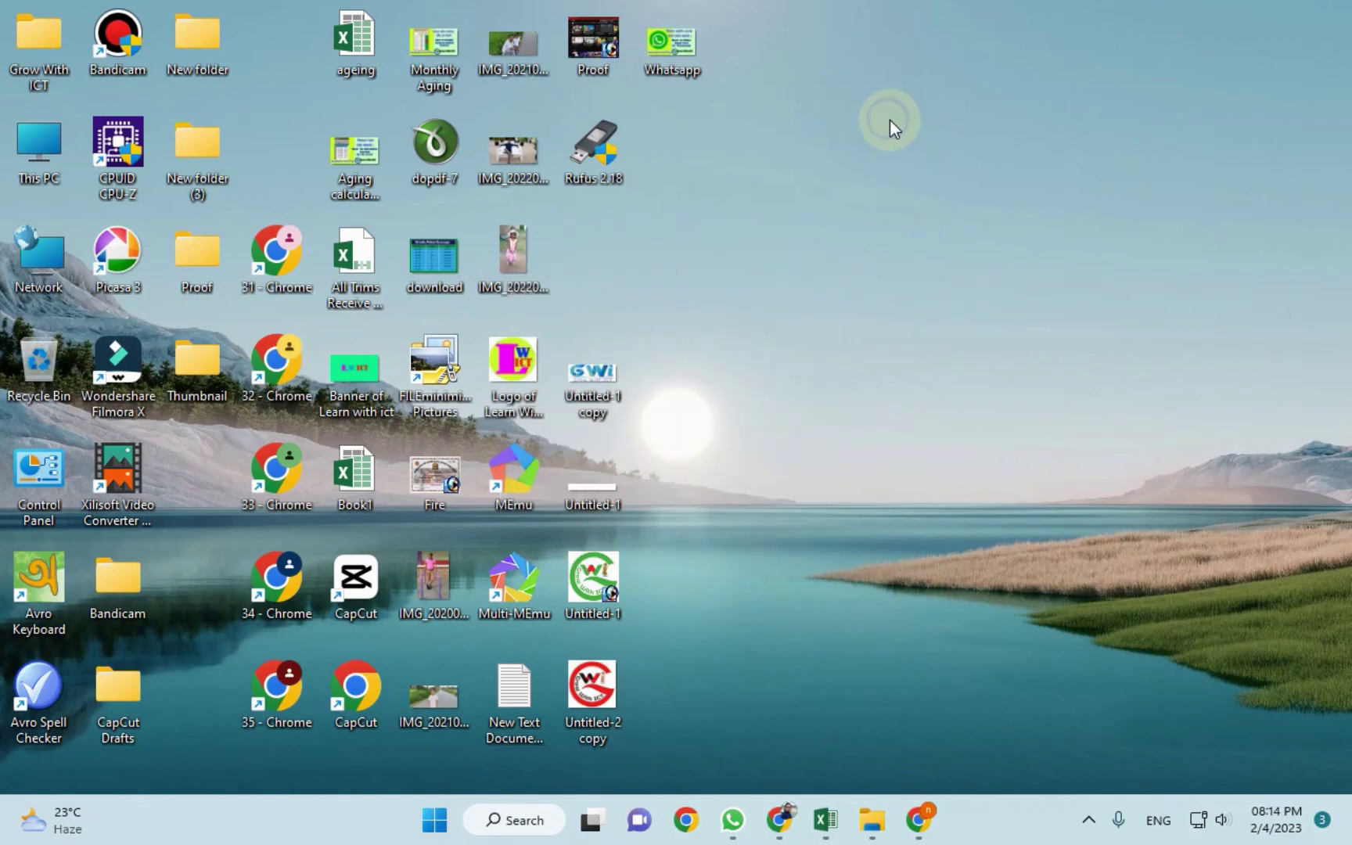
{"action": "right_click", "coordinate": [890, 120]}
{"action": "left_click", "coordinate": [907, 210]}
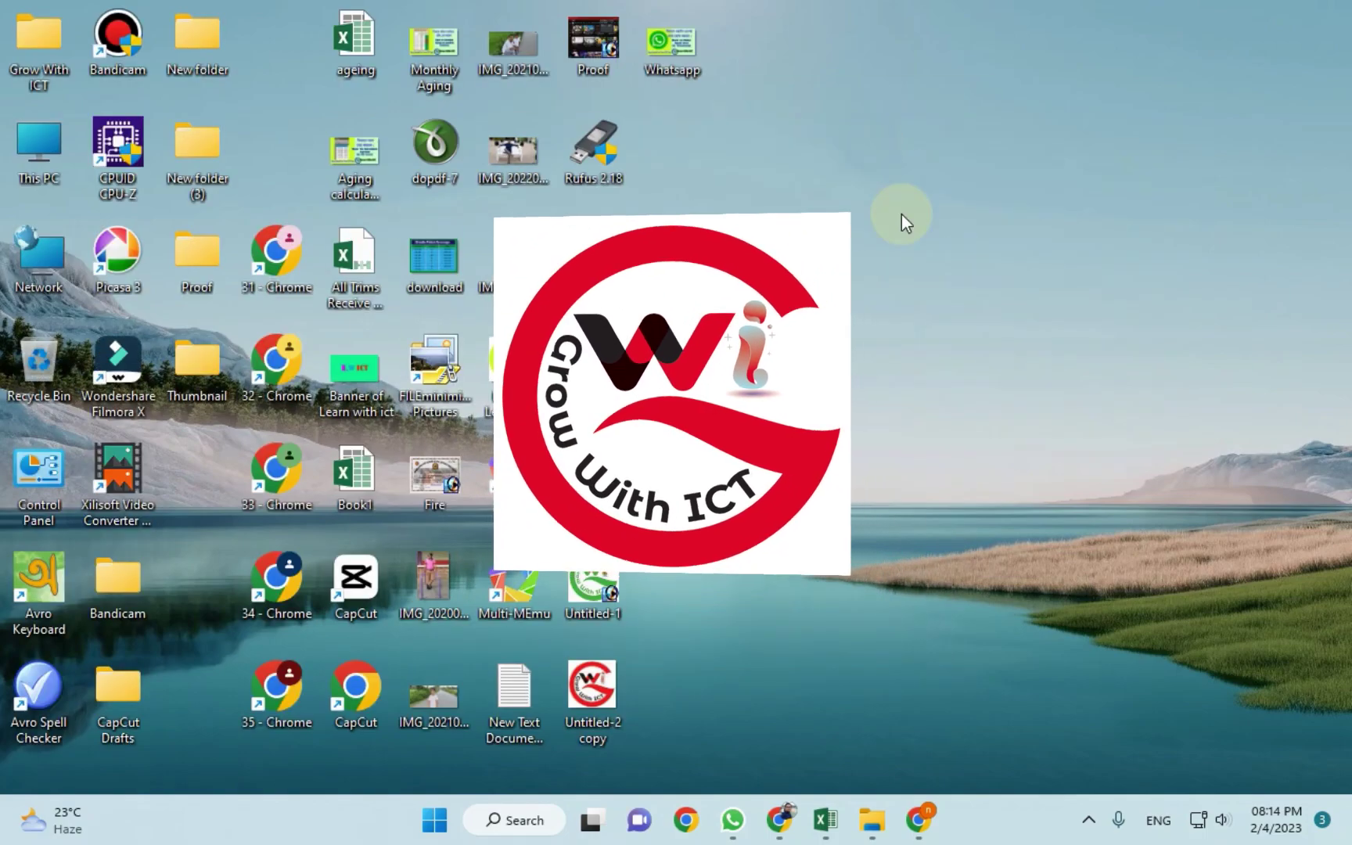
{"action": "right_click", "coordinate": [902, 214]}
{"action": "left_click", "coordinate": [909, 227]}
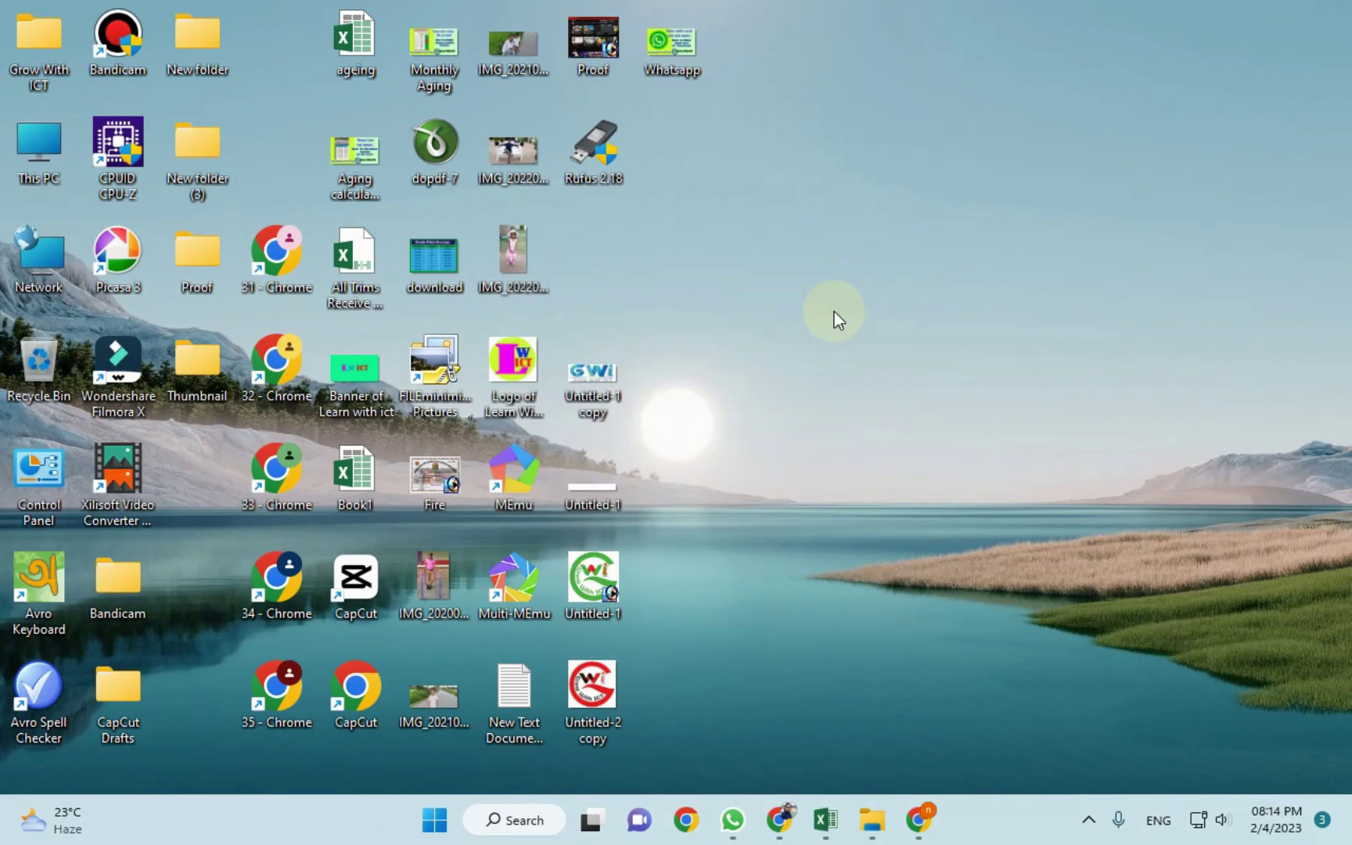
{"action": "right_click", "coordinate": [857, 221]}
{"action": "left_click", "coordinate": [921, 311]}
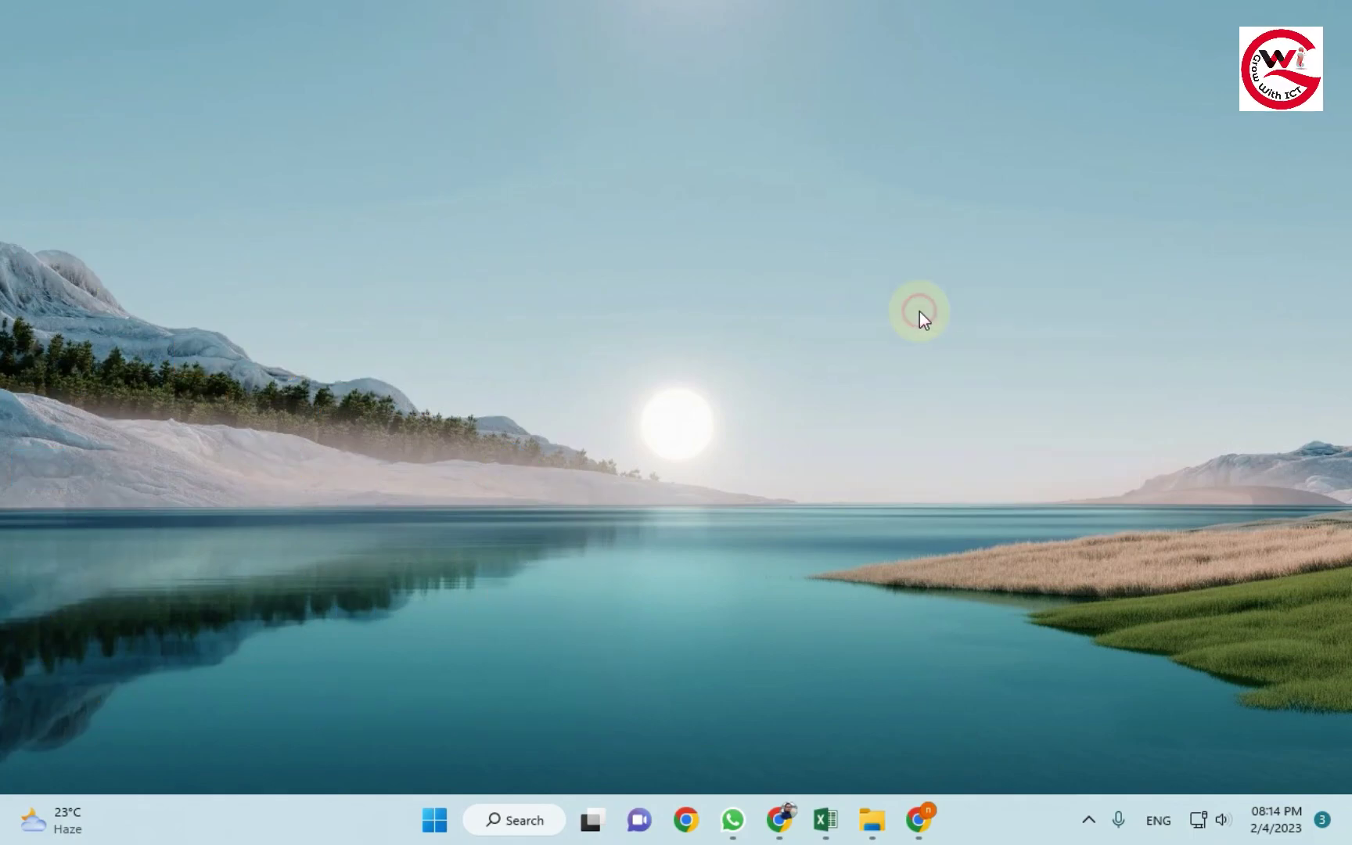
{"action": "left_click", "coordinate": [826, 820]}
{"action": "key", "text": "super+d"}
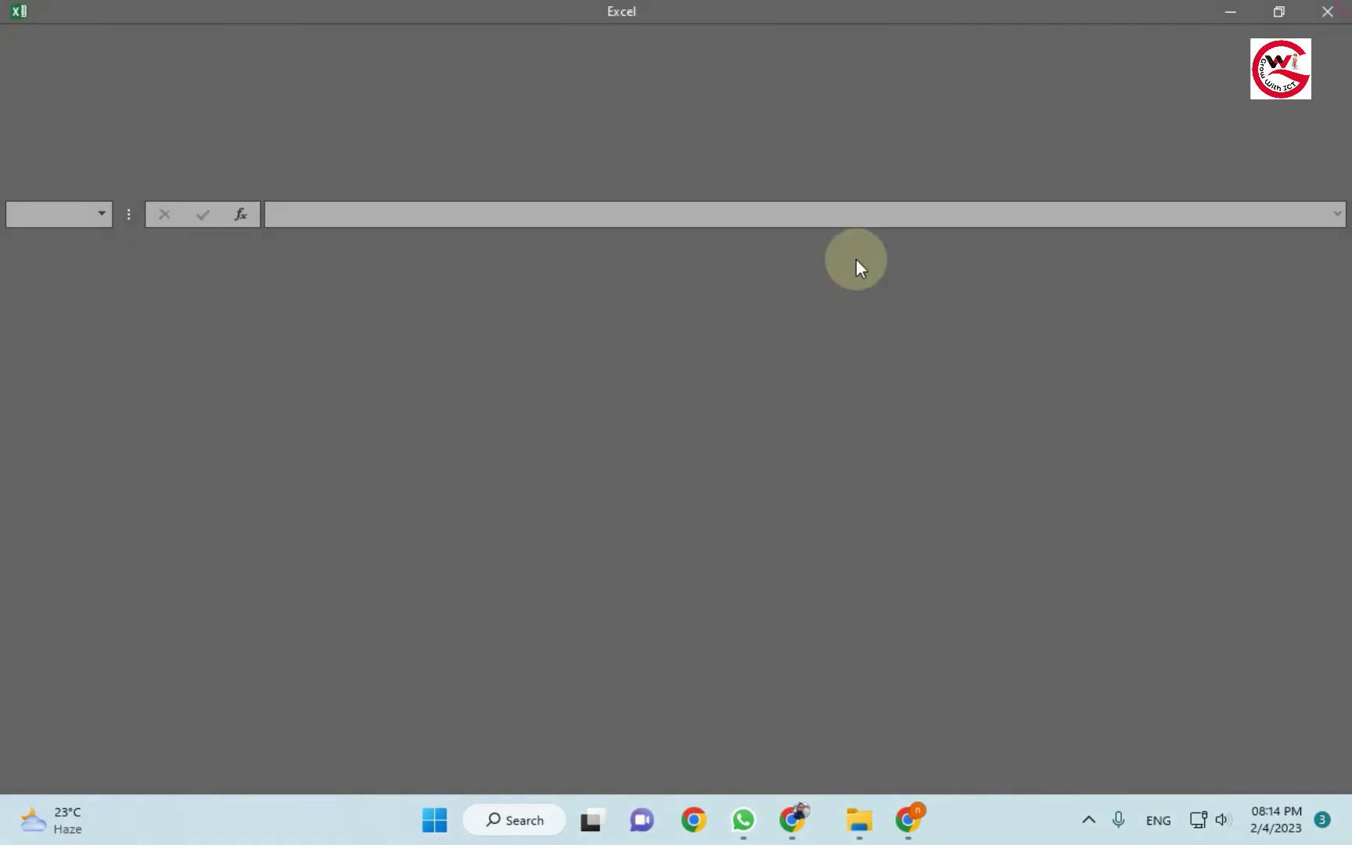
{"action": "right_click", "coordinate": [812, 180]}
{"action": "left_click", "coordinate": [842, 268]}
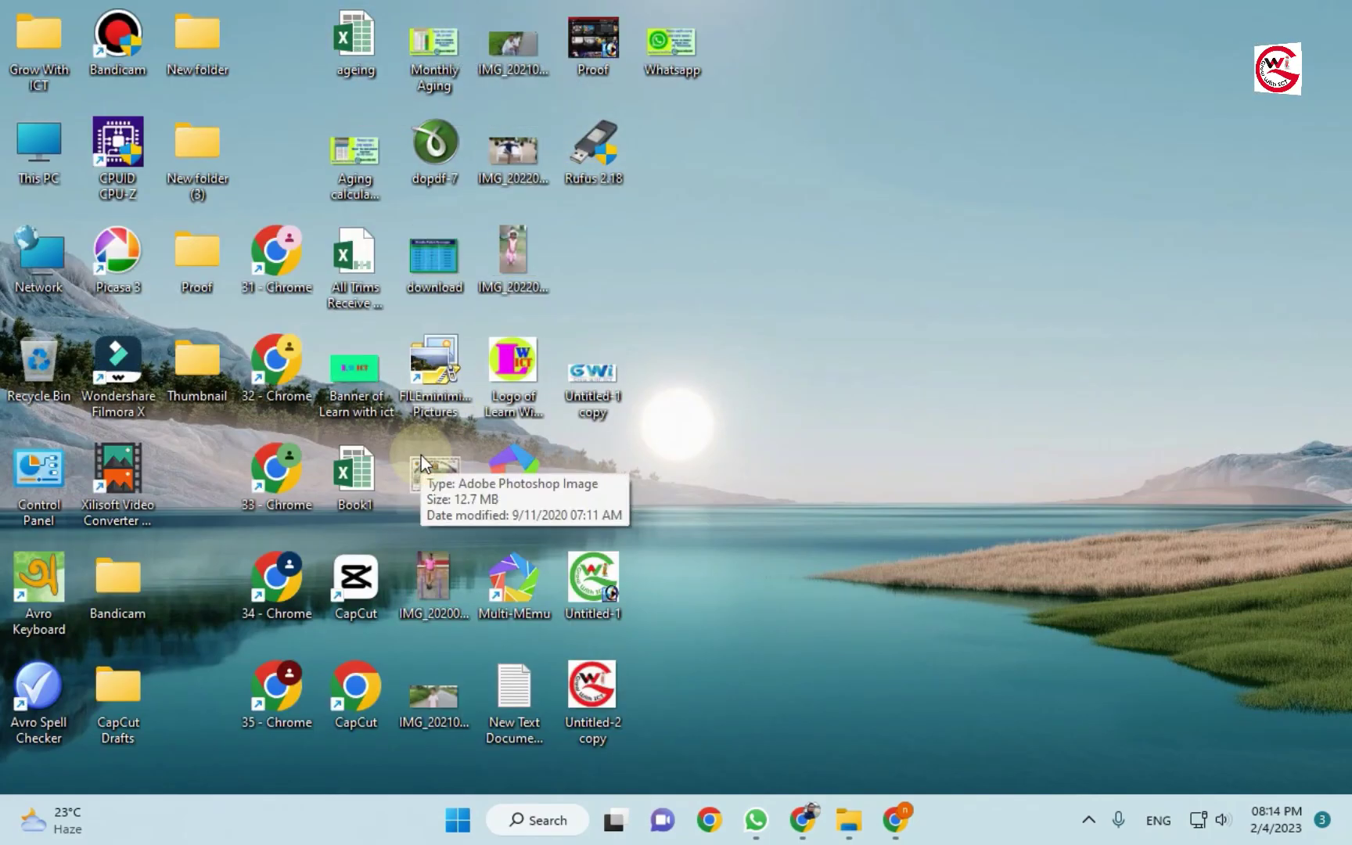
Open the workbook "All Trims Receive & Delivery 21-22" from the Downloads folder and maximize its window
{"action": "double_click", "coordinate": [41, 144]}
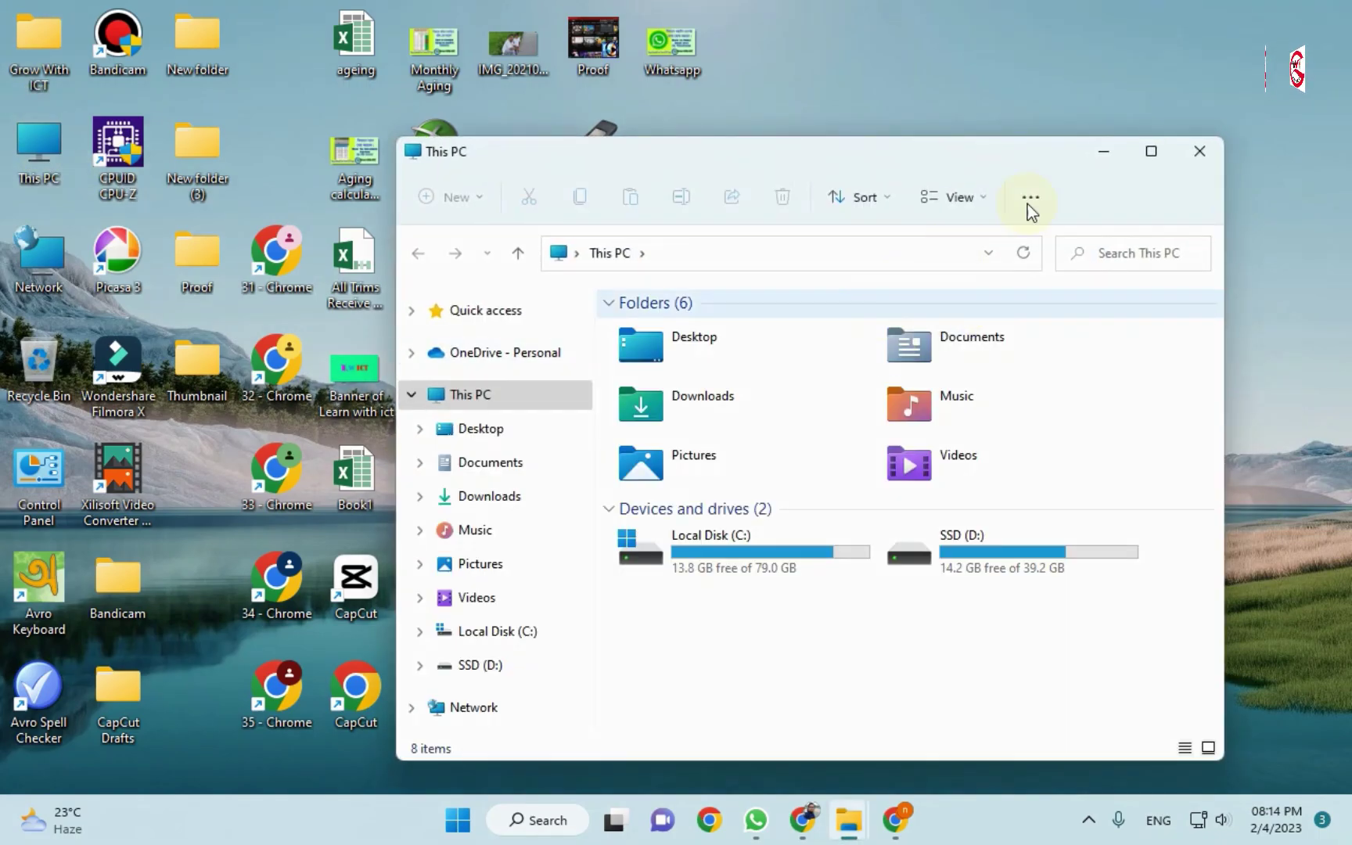
{"action": "left_click", "coordinate": [1145, 151]}
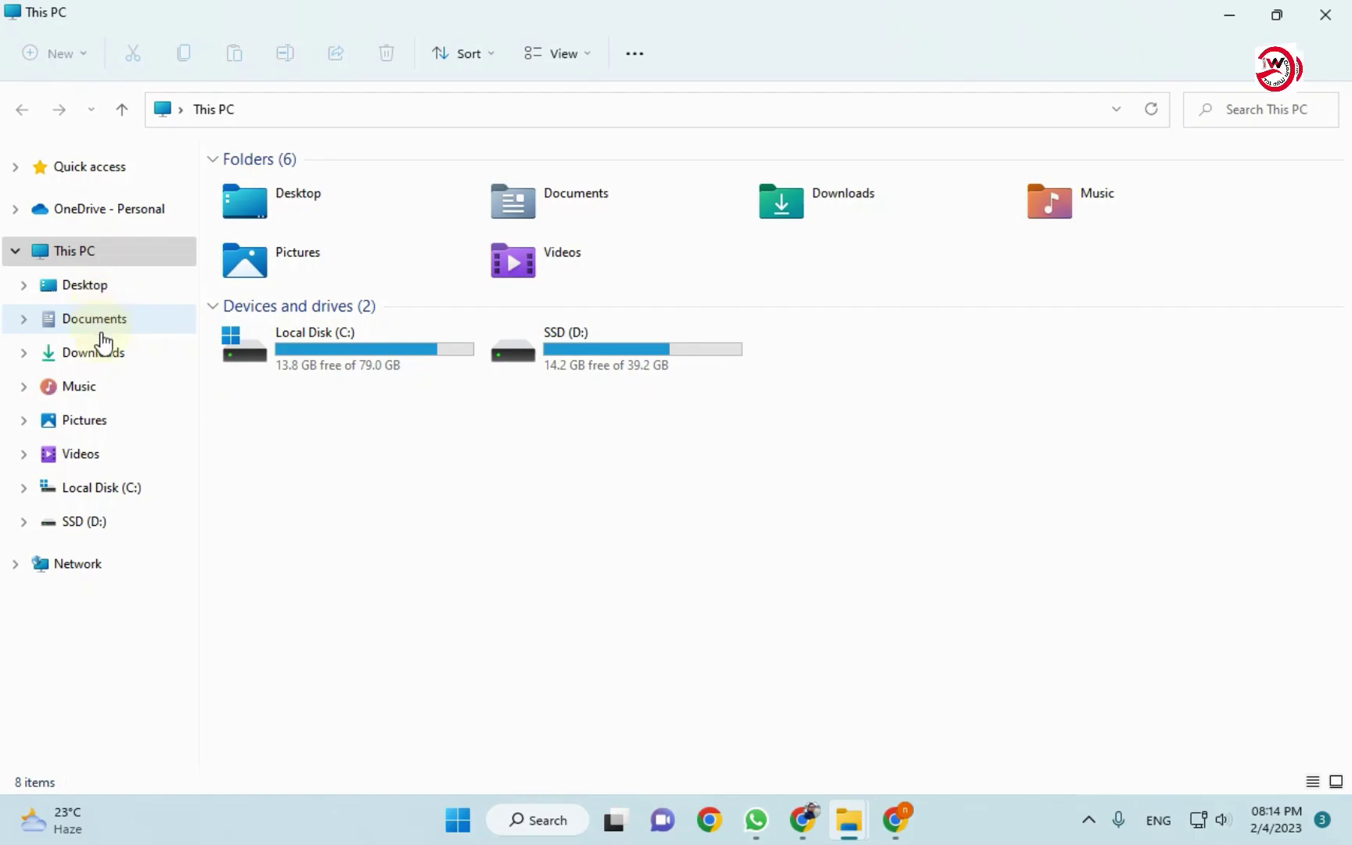
{"action": "left_click", "coordinate": [102, 352]}
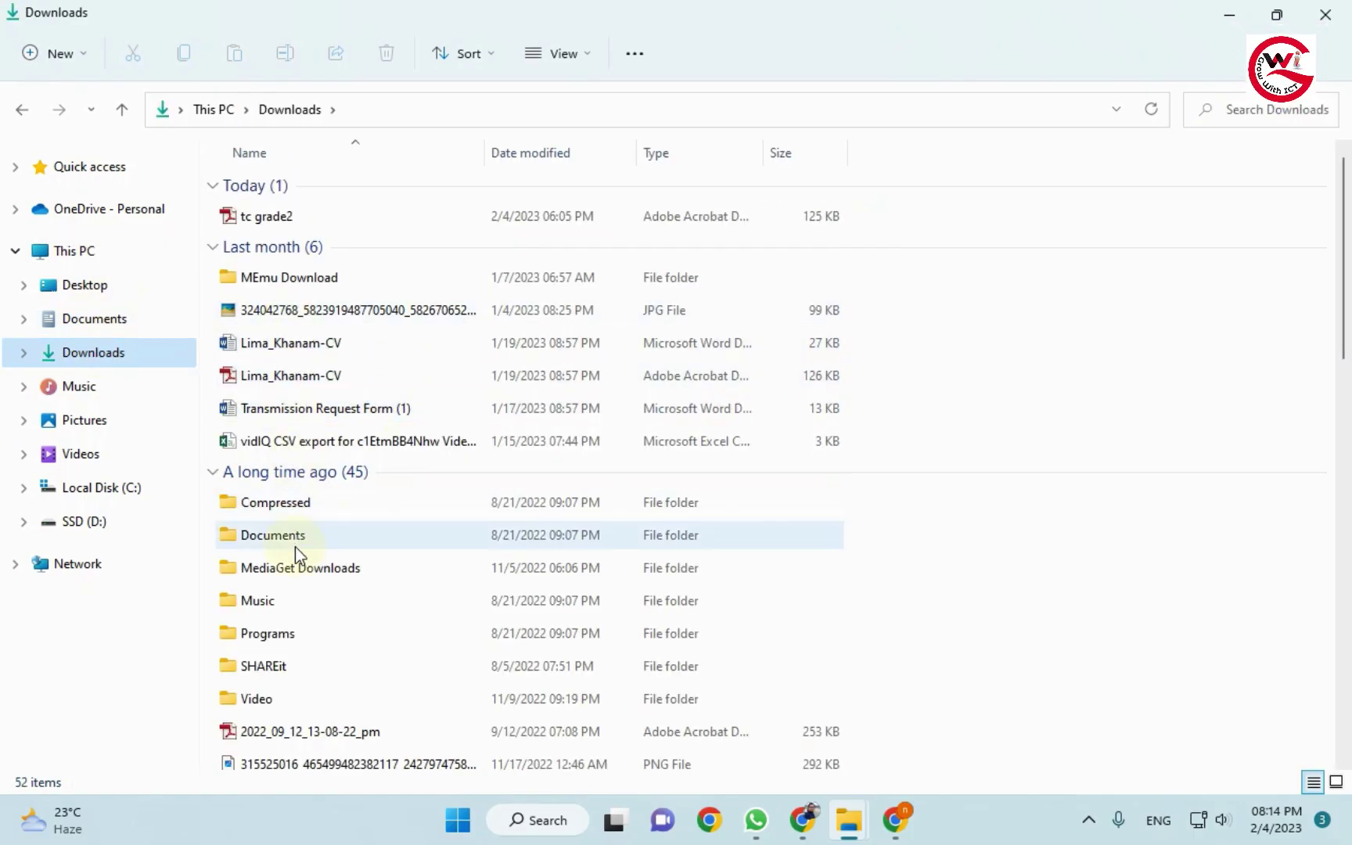
{"action": "scroll", "coordinate": [295, 549], "scroll_direction": "down", "scroll_amount": 4}
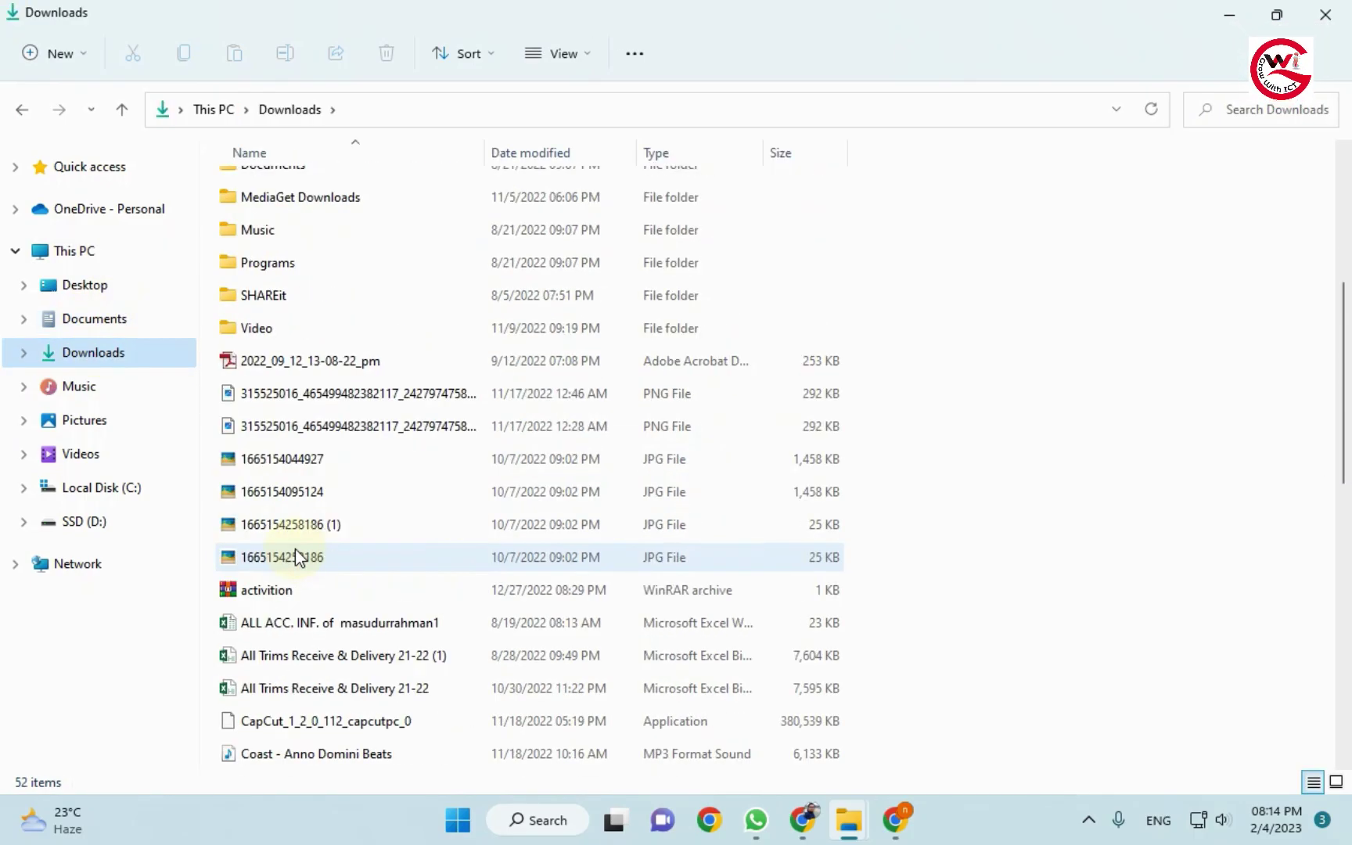
{"action": "left_click", "coordinate": [310, 689]}
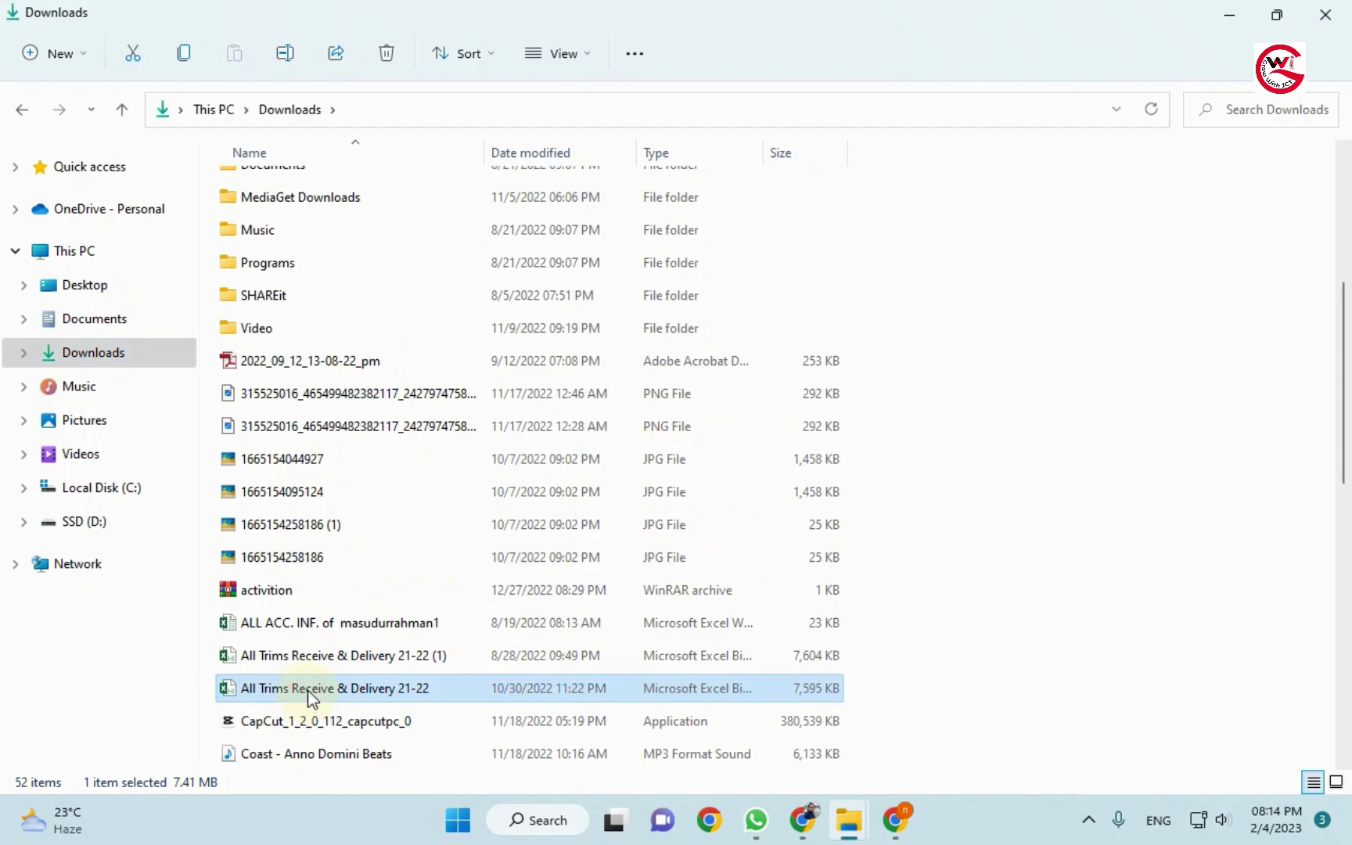
{"action": "double_click", "coordinate": [310, 688]}
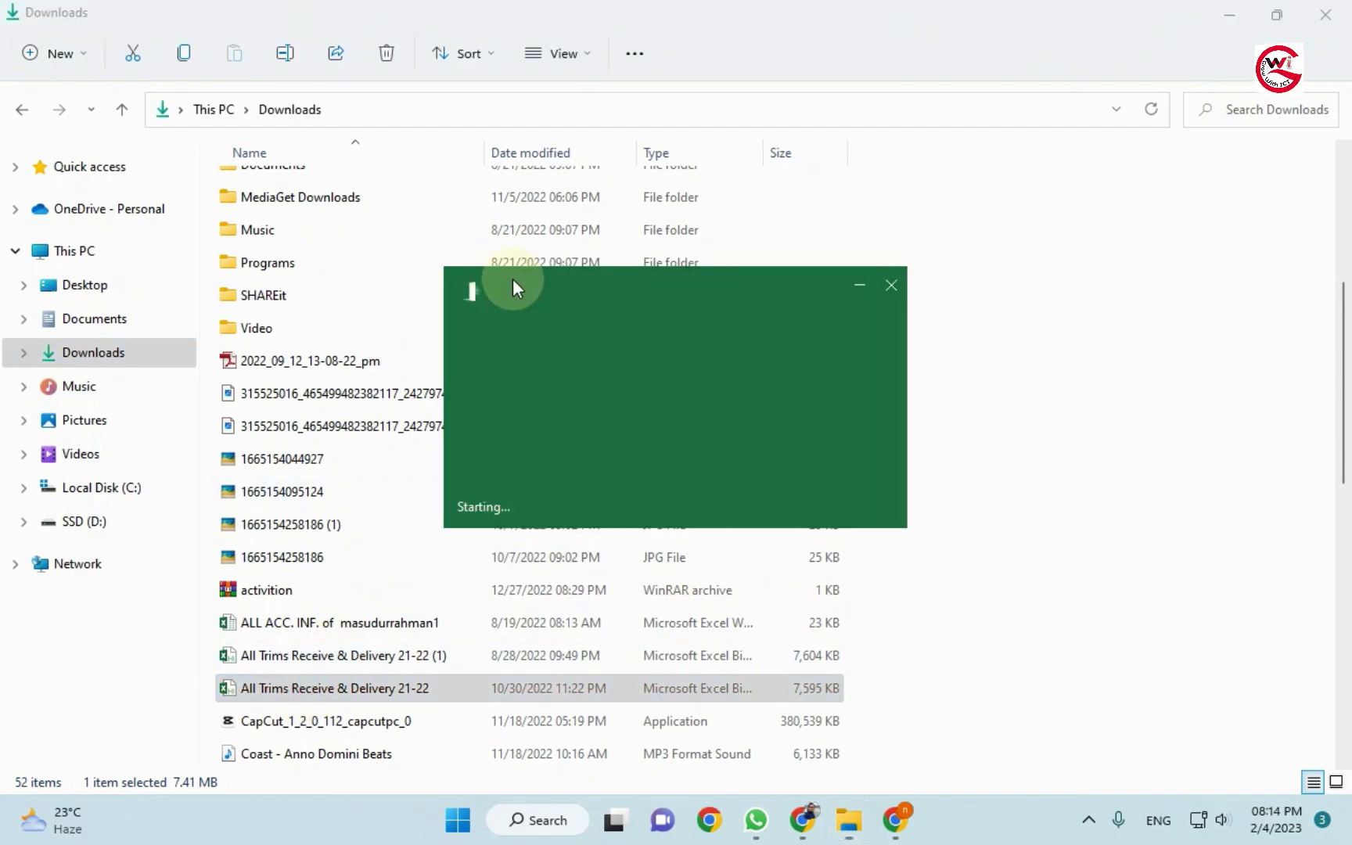
{"action": "left_click", "coordinate": [1227, 13]}
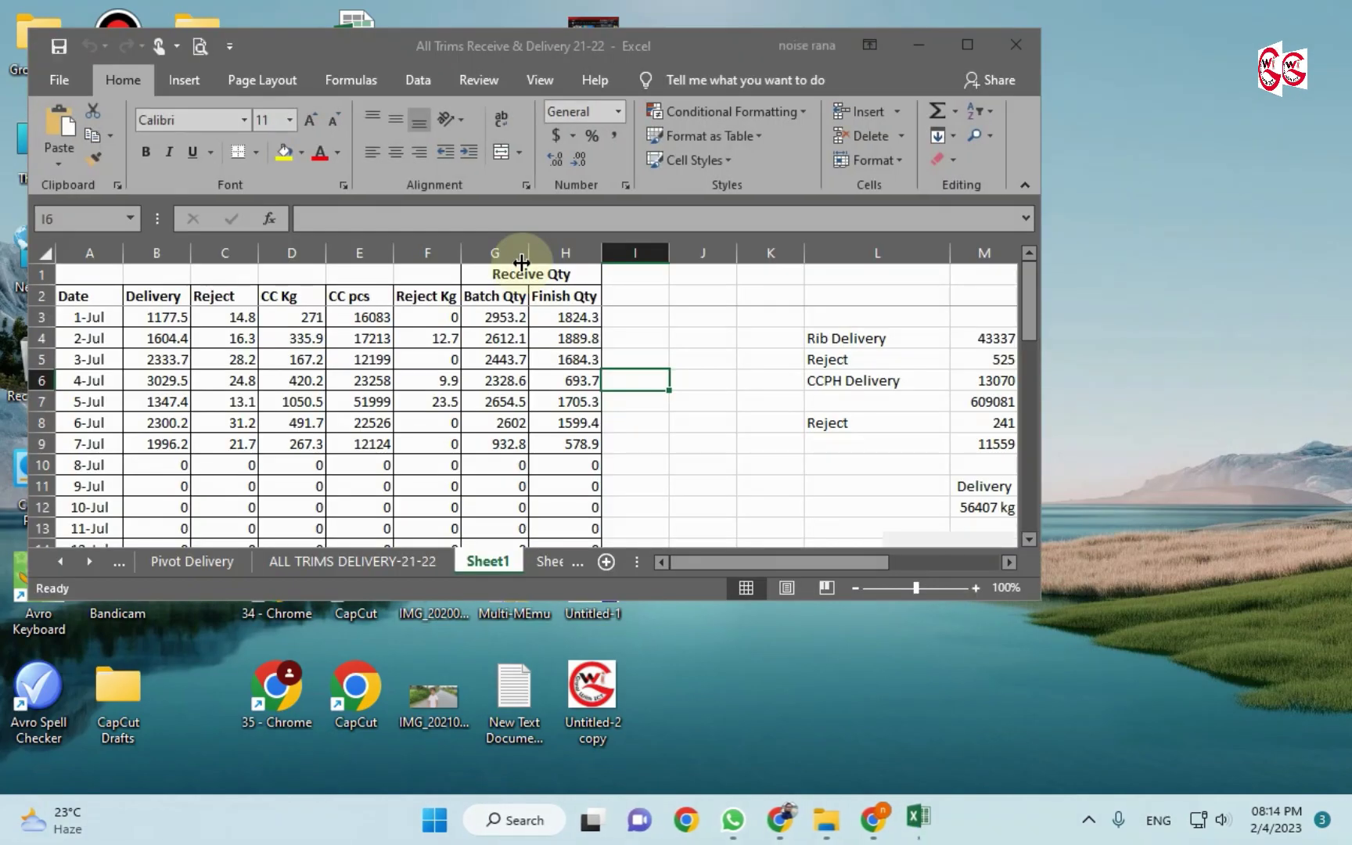
{"action": "left_click", "coordinate": [978, 44]}
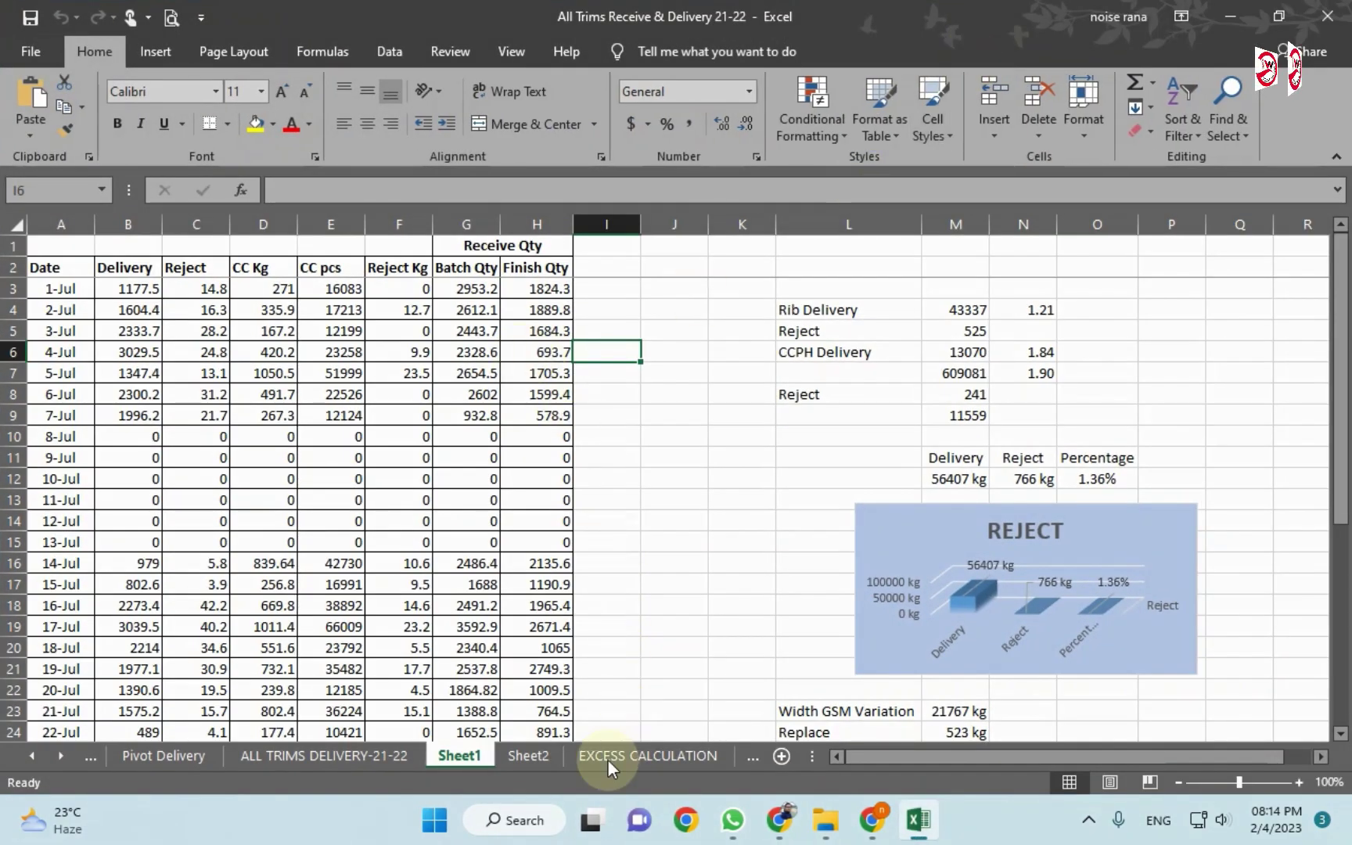
Turn off the header filters on the ALL TRIMS DELIVERY-21-22 sheet
{"action": "left_click", "coordinate": [327, 756]}
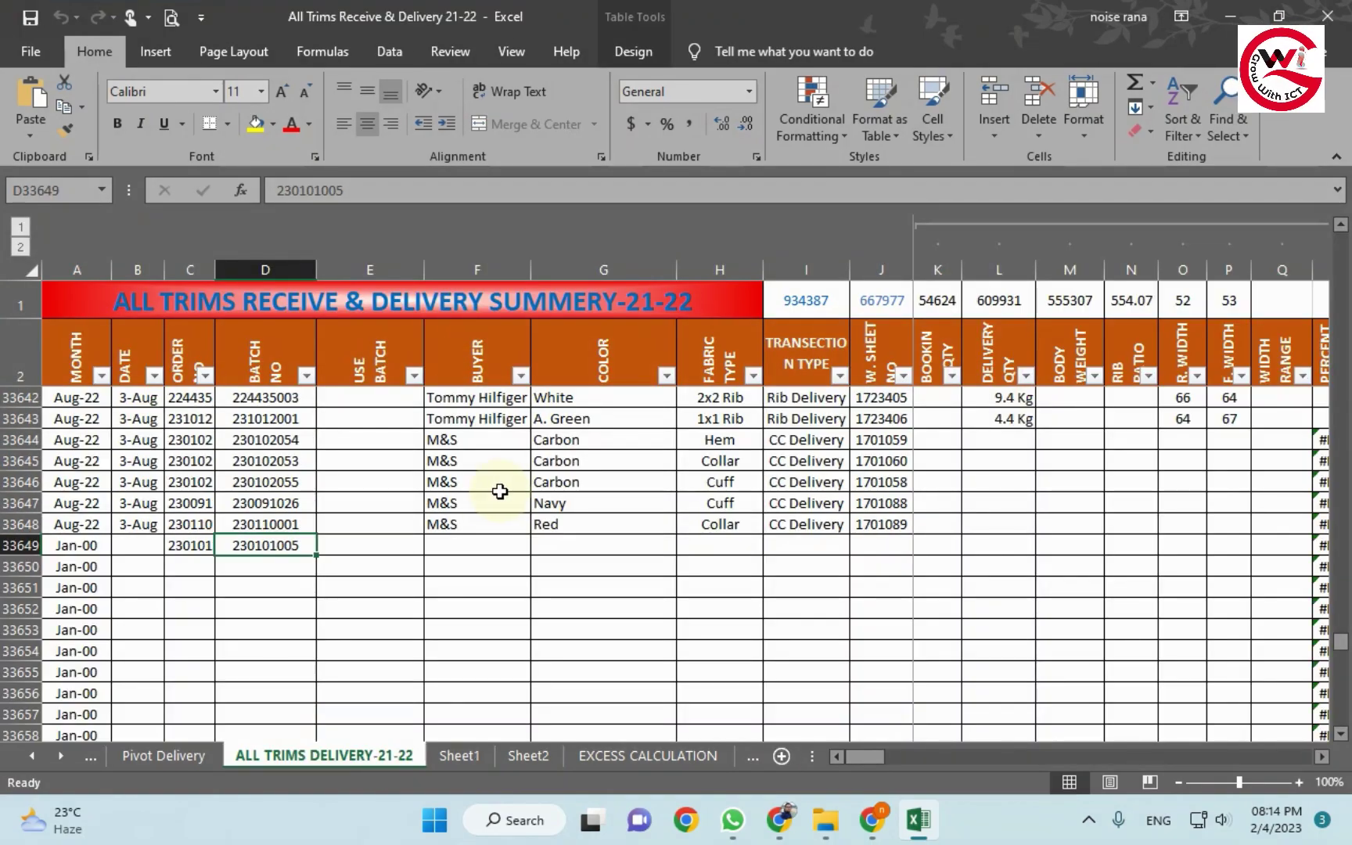
{"action": "scroll", "coordinate": [498, 493], "scroll_direction": "up", "scroll_amount": 13}
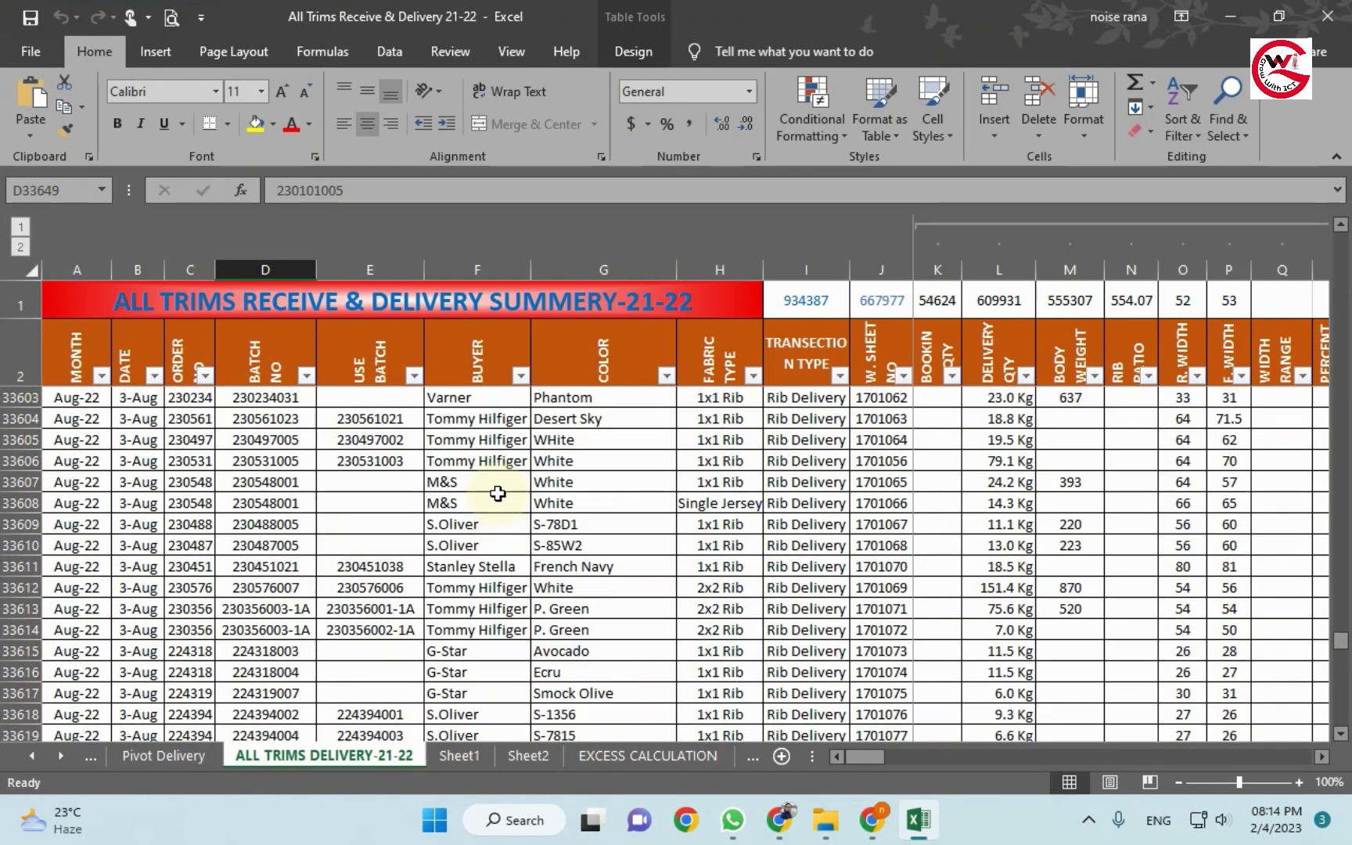
{"action": "left_click", "coordinate": [1182, 125]}
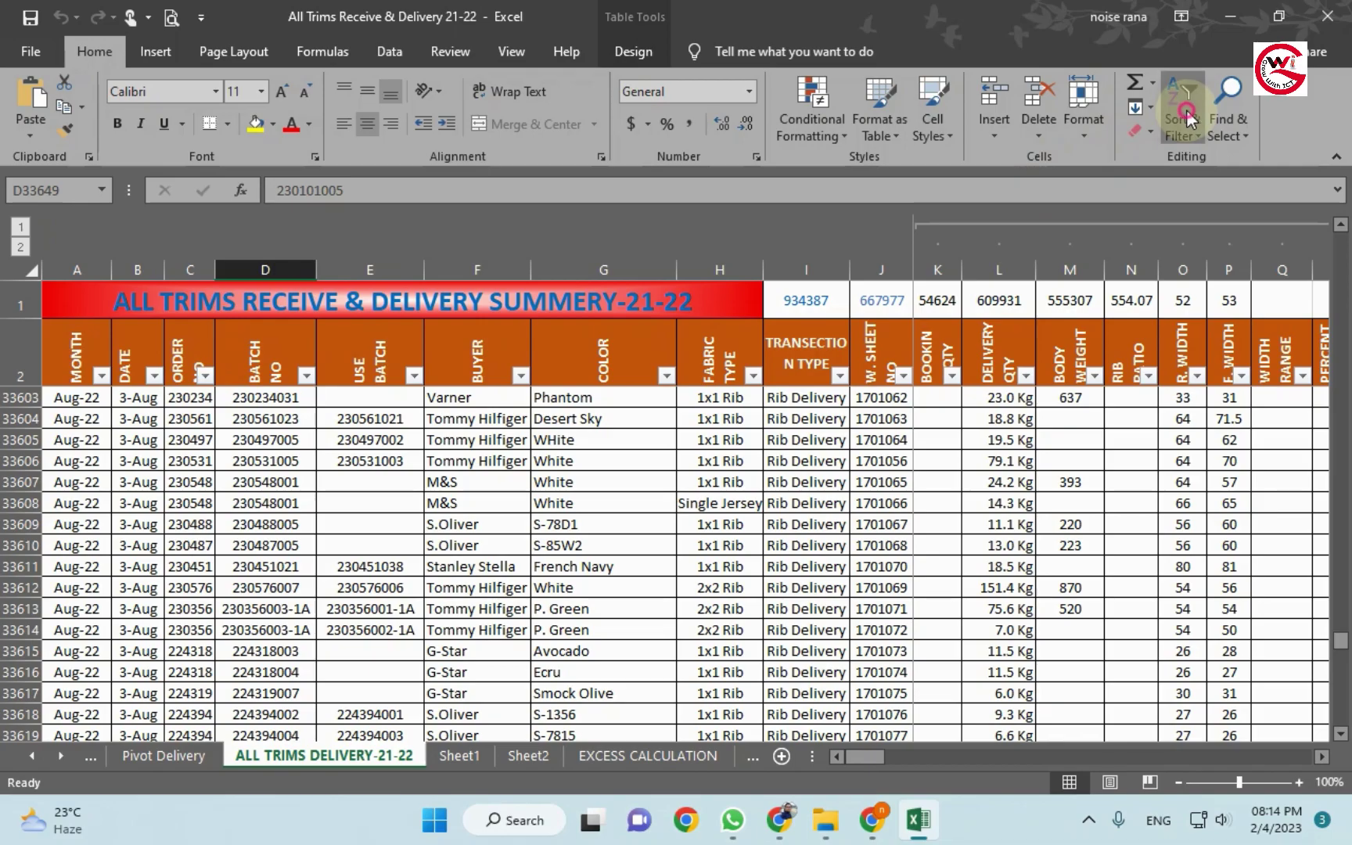
{"action": "left_click", "coordinate": [1199, 246]}
{"action": "left_click", "coordinate": [611, 569]}
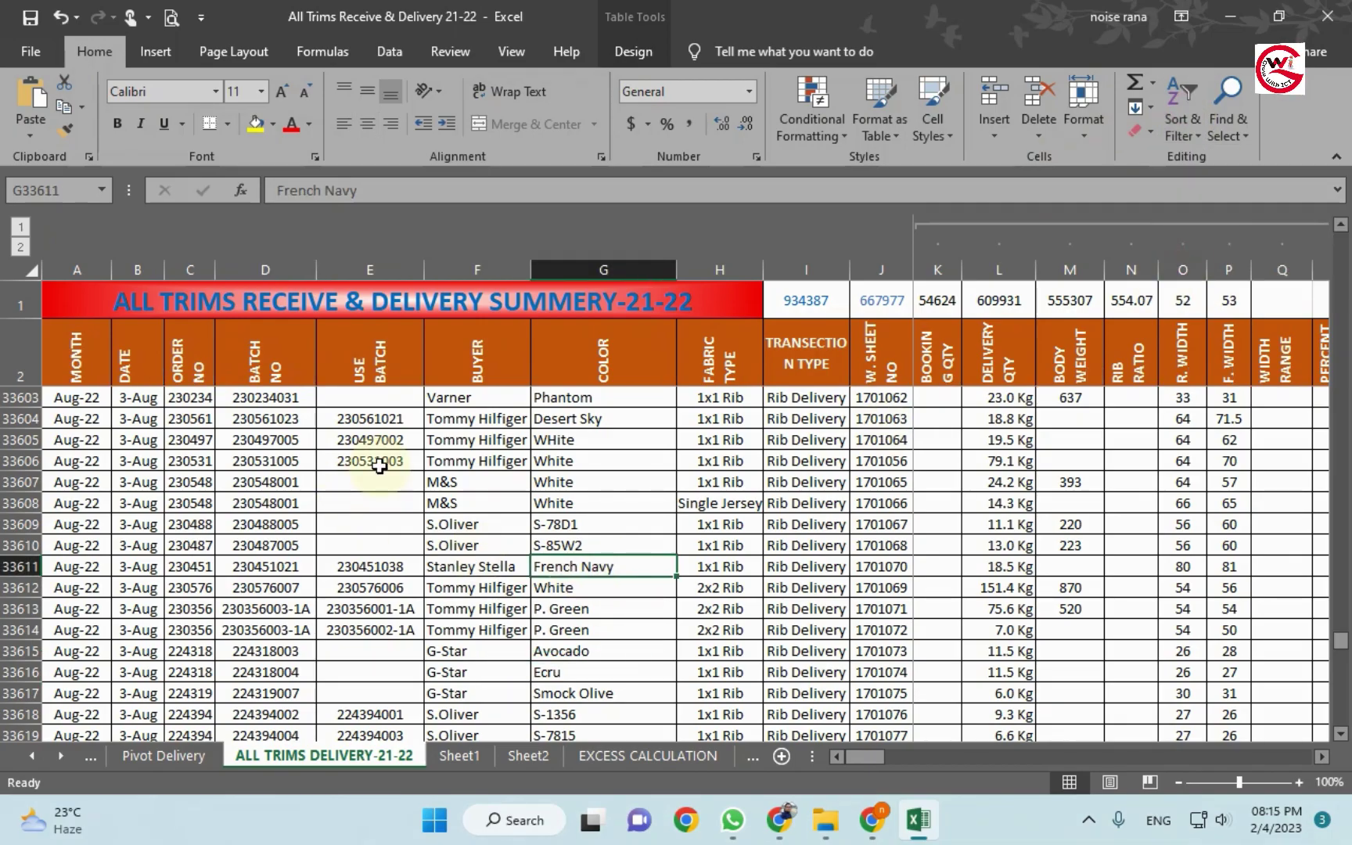
Copy the range A2:J18, headers included, and paste it into a new worksheet starting at cell A1
{"action": "left_click_drag", "start_coordinate": [110, 369], "coordinate": [850, 712]}
{"action": "key", "text": "ctrl+c"}
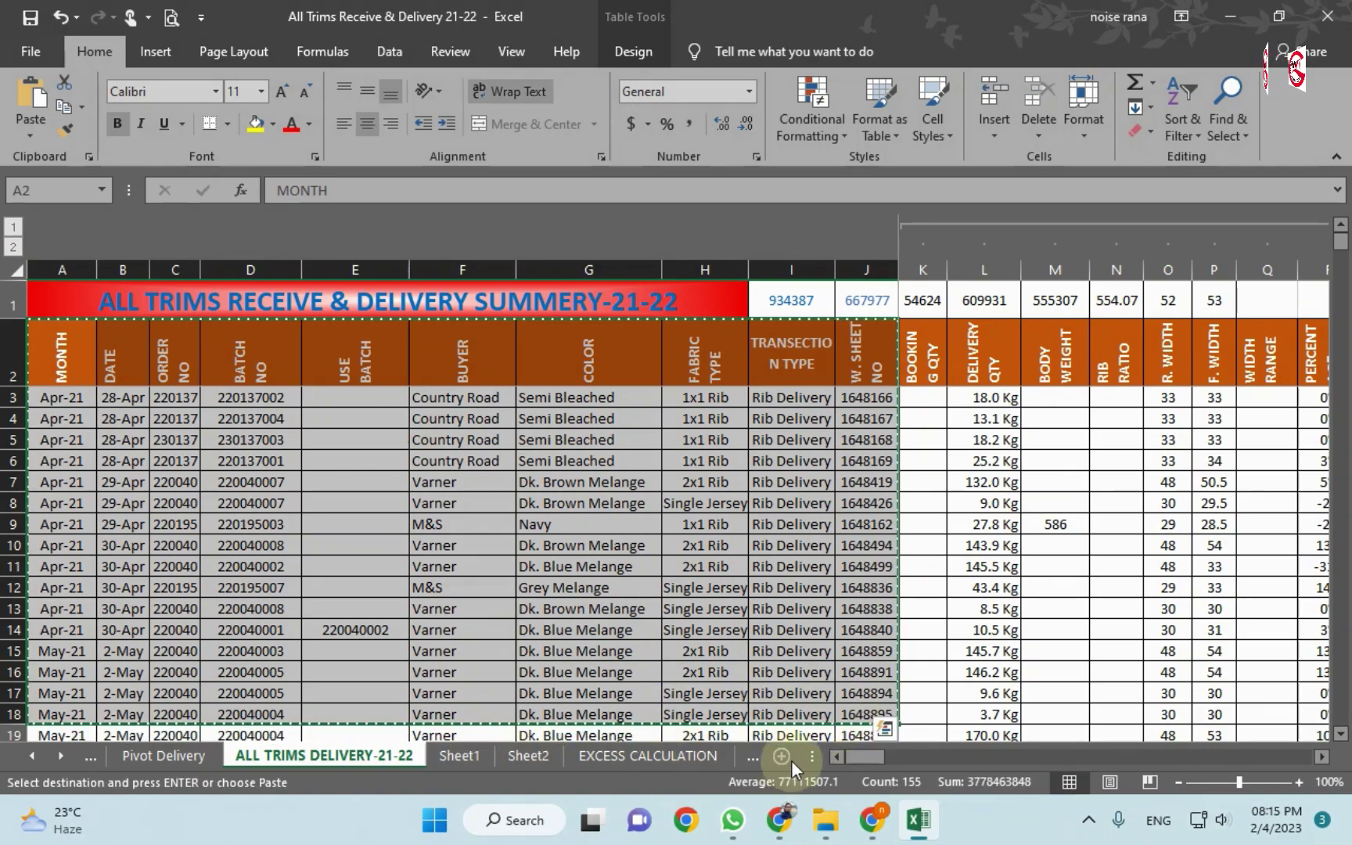
{"action": "left_click", "coordinate": [785, 757]}
{"action": "key", "text": "ctrl+v"}
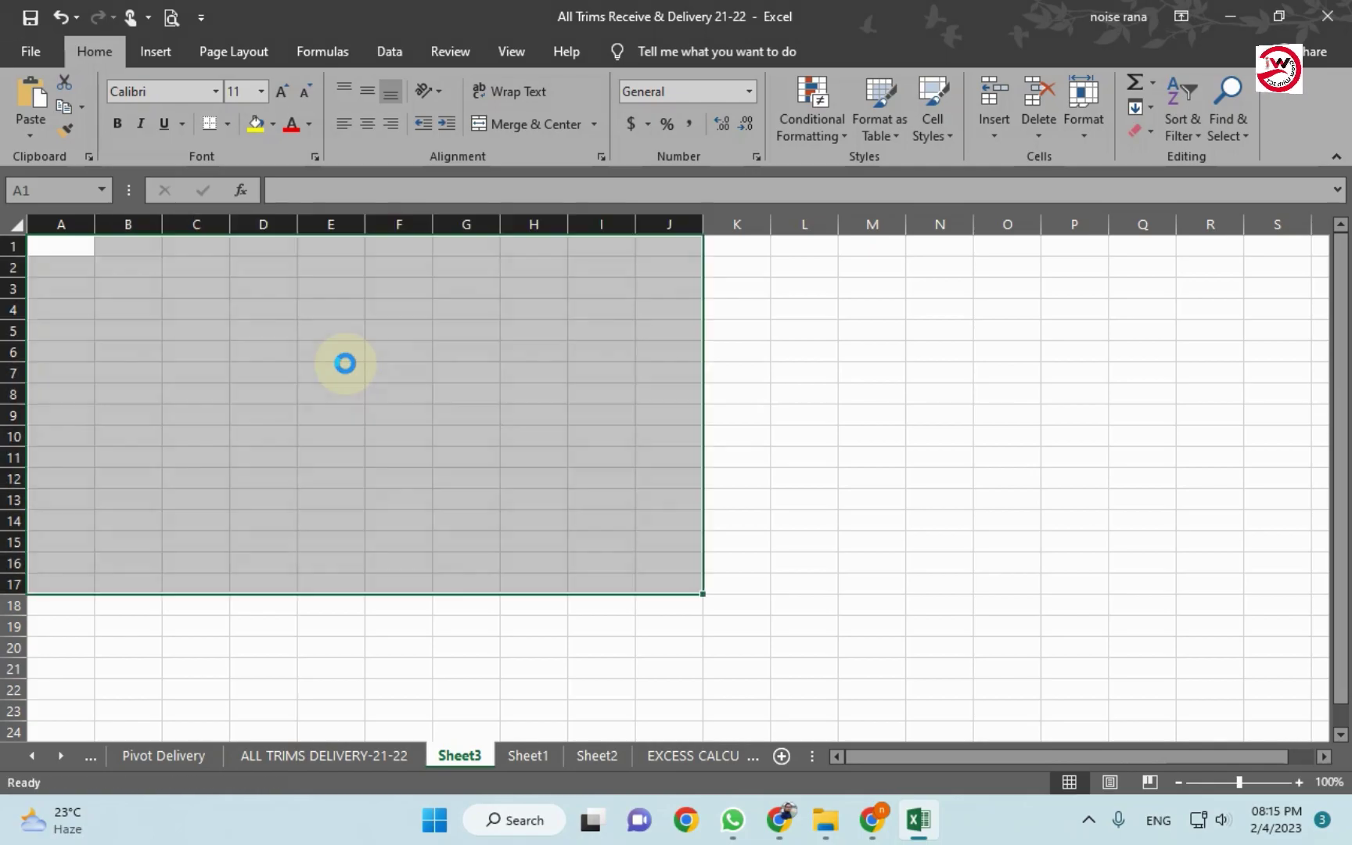
Widen columns A to J evenly and fit the BATCH NO column to its contents
{"action": "left_click_drag", "start_coordinate": [94, 226], "coordinate": [687, 212]}
{"action": "double_click", "coordinate": [701, 225]}
{"action": "left_click", "coordinate": [873, 266]}
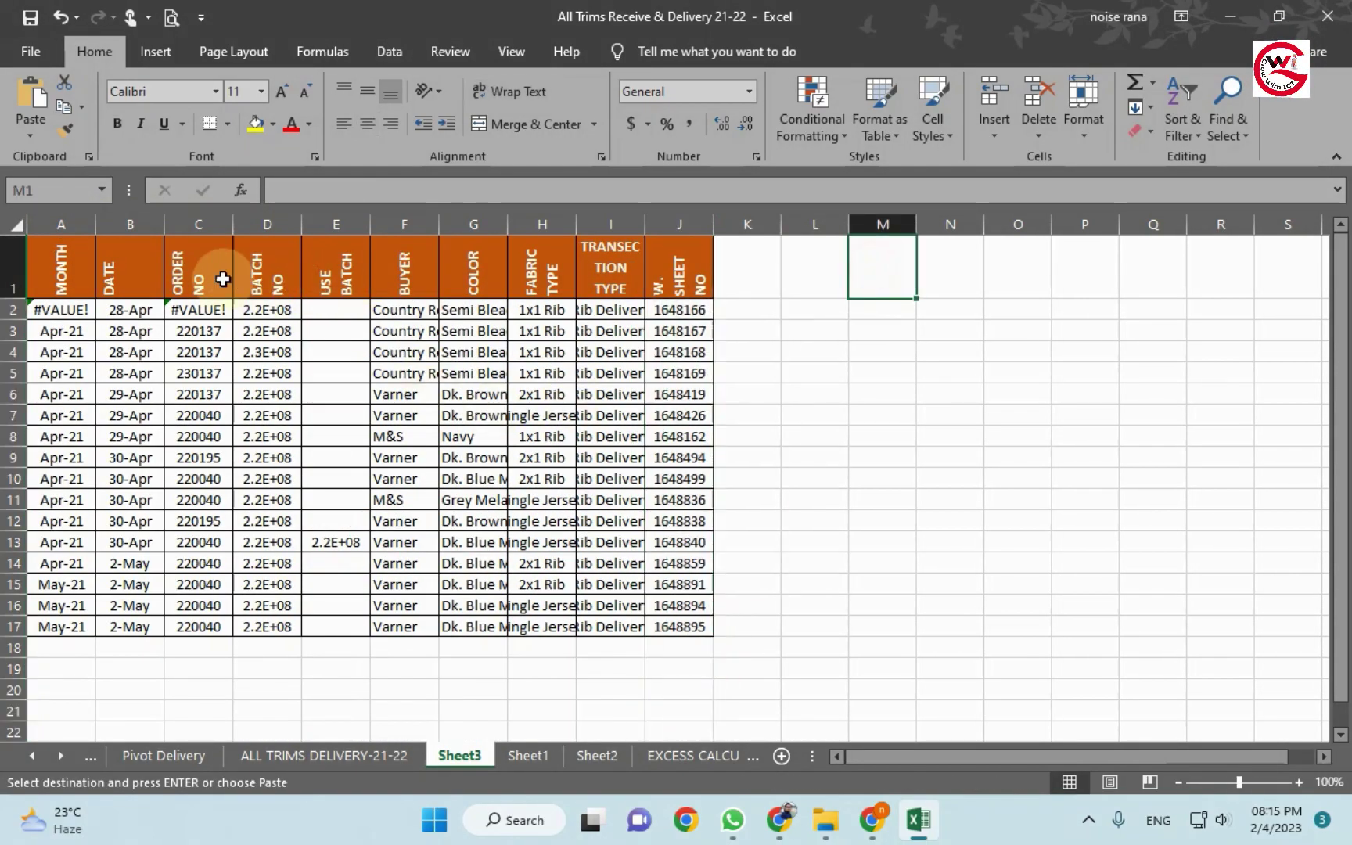
{"action": "double_click", "coordinate": [302, 225]}
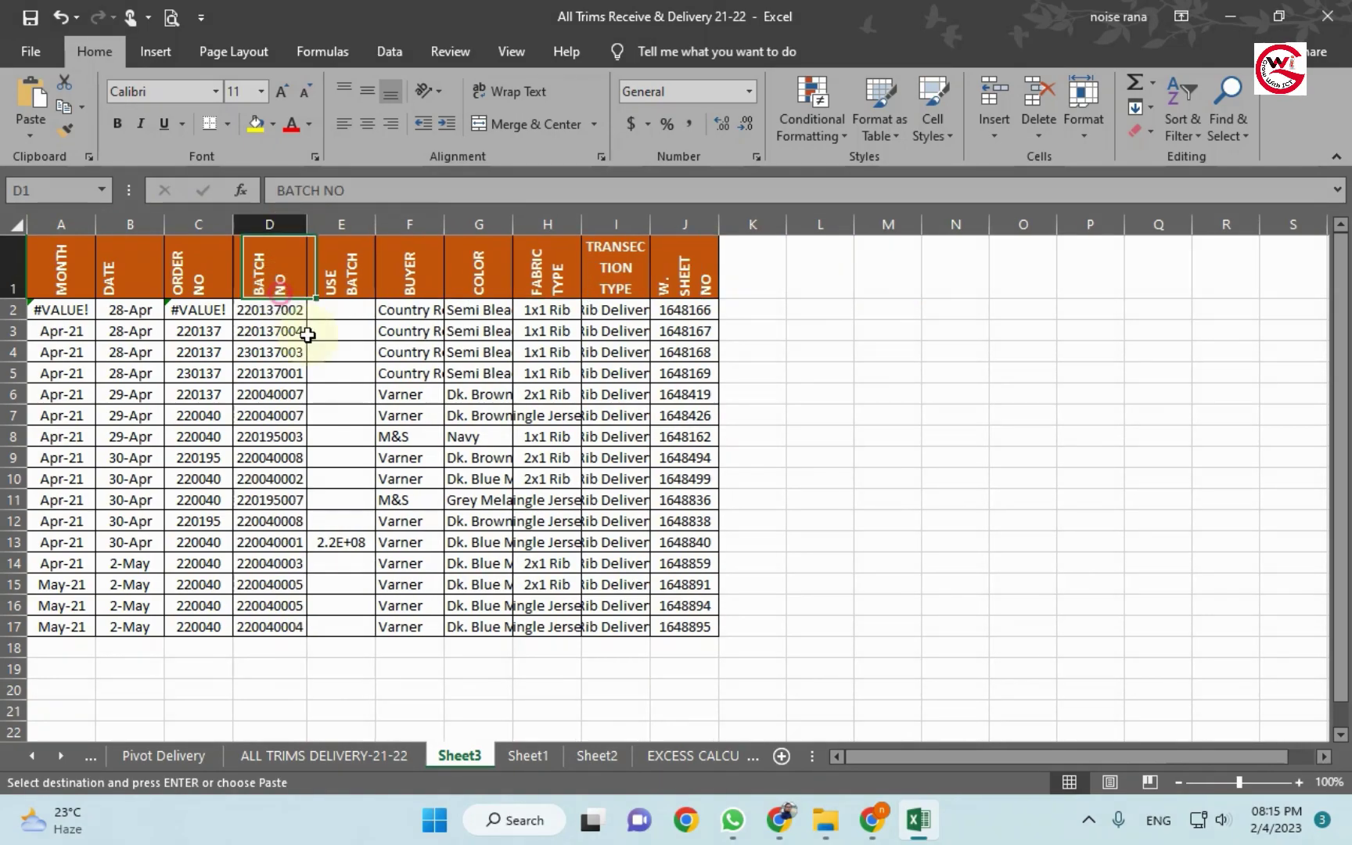
Delete the ORDER NO column from the pasted table
{"action": "left_click", "coordinate": [199, 225]}
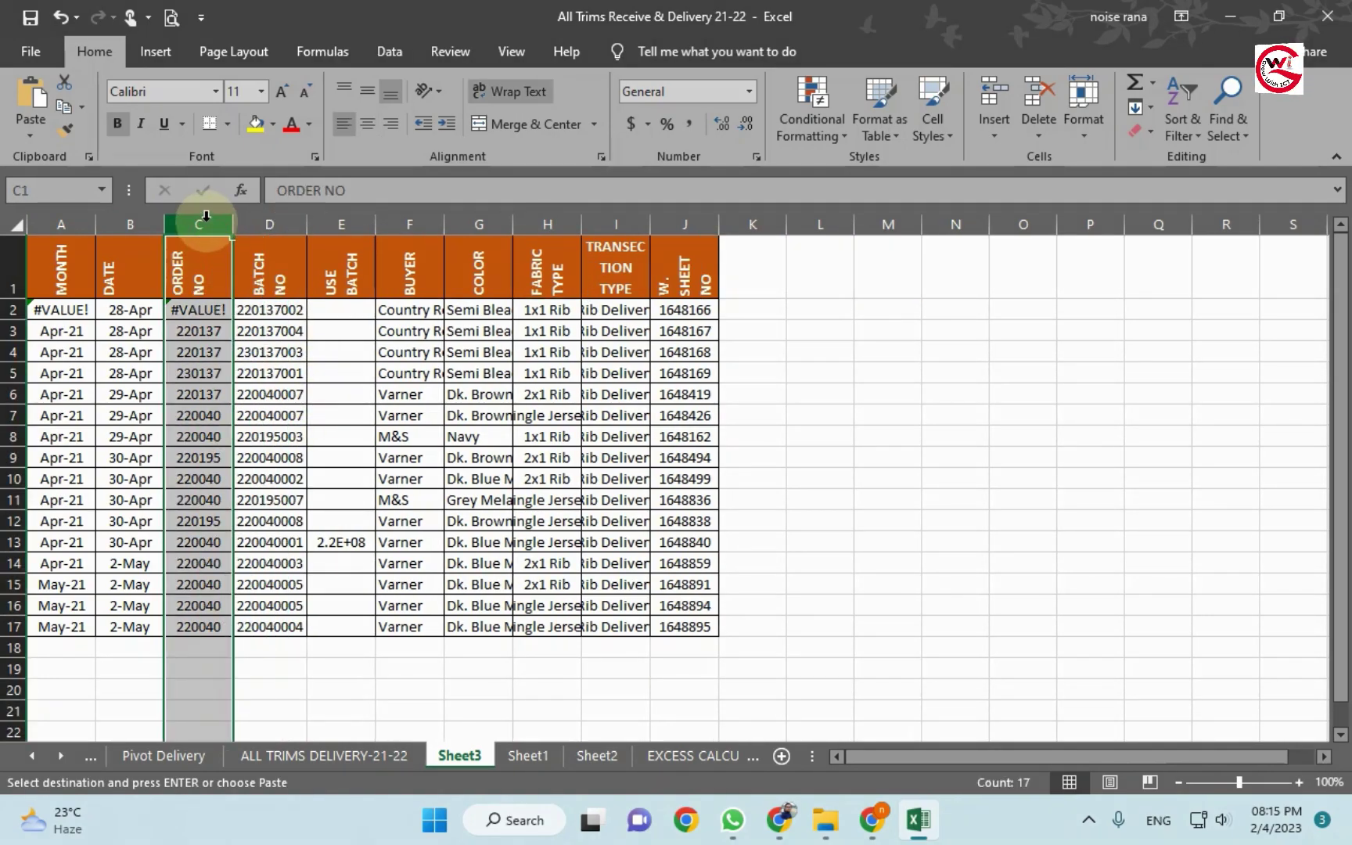
{"action": "key", "text": "ctrl+minus"}
{"action": "left_click", "coordinate": [821, 421]}
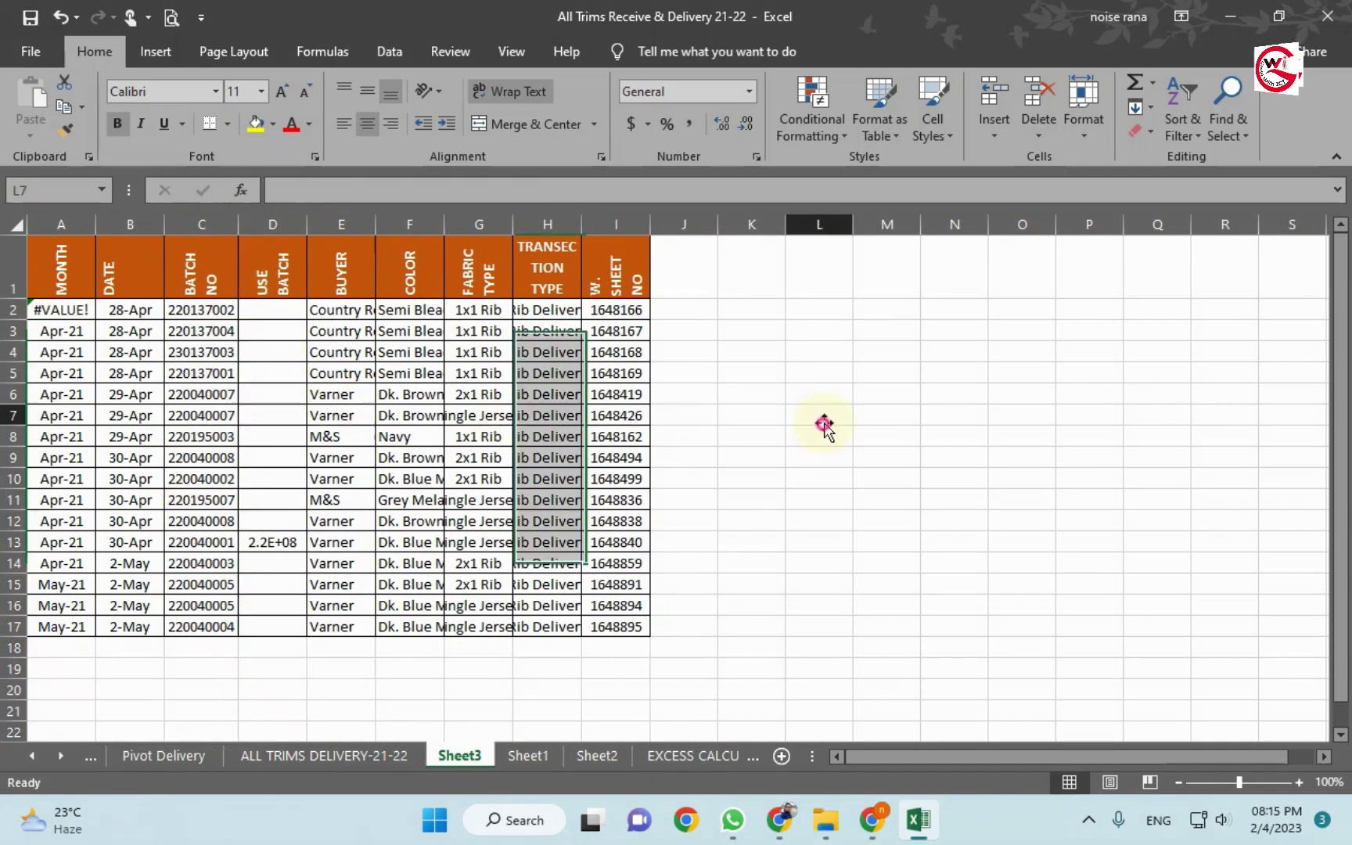
Fit the FABRIC TYPE, COLOR and TRANSECTION TYPE columns to the width of their contents
{"action": "scroll", "coordinate": [490, 521], "scroll_direction": "down", "scroll_amount": 3}
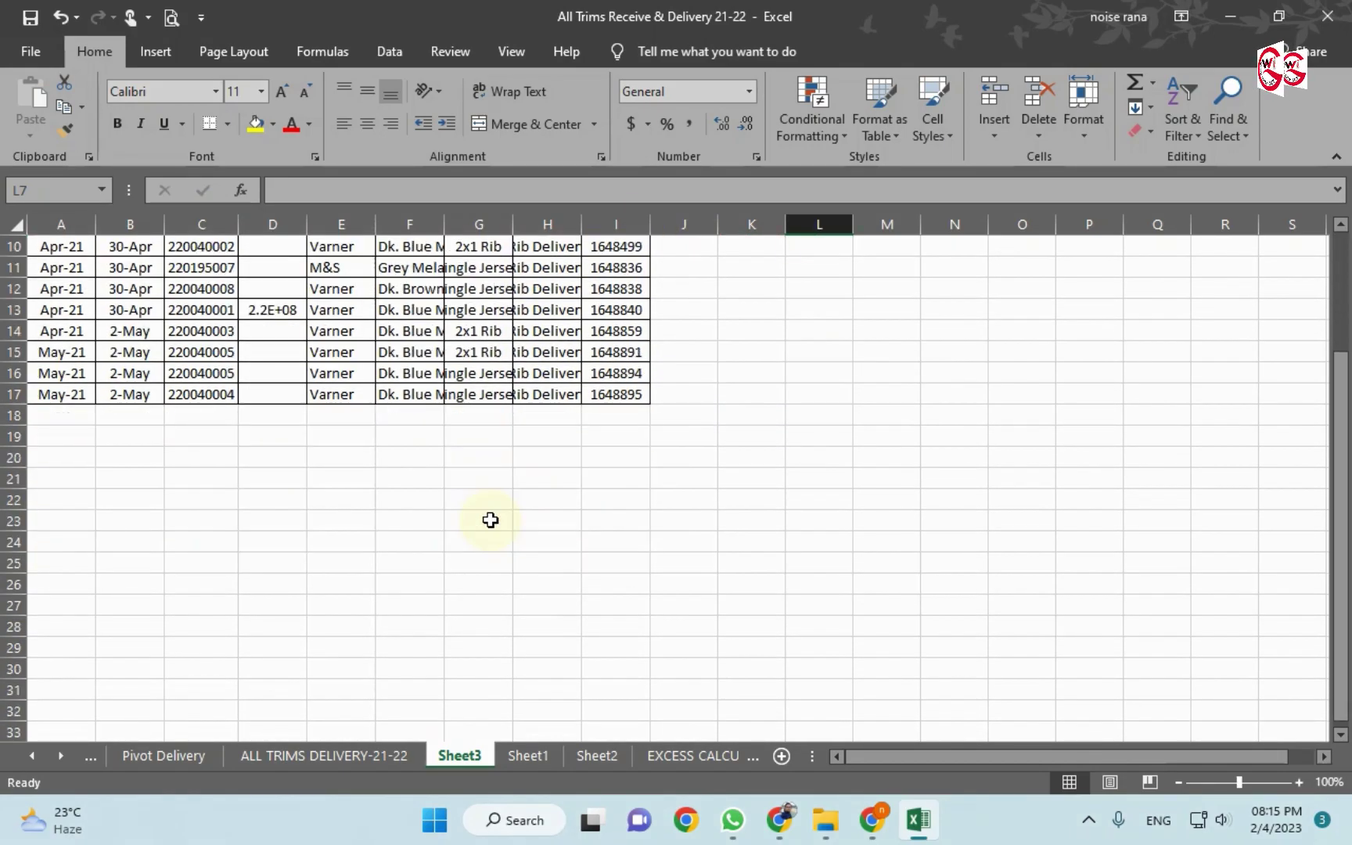
{"action": "scroll", "coordinate": [490, 520], "scroll_direction": "up", "scroll_amount": 3}
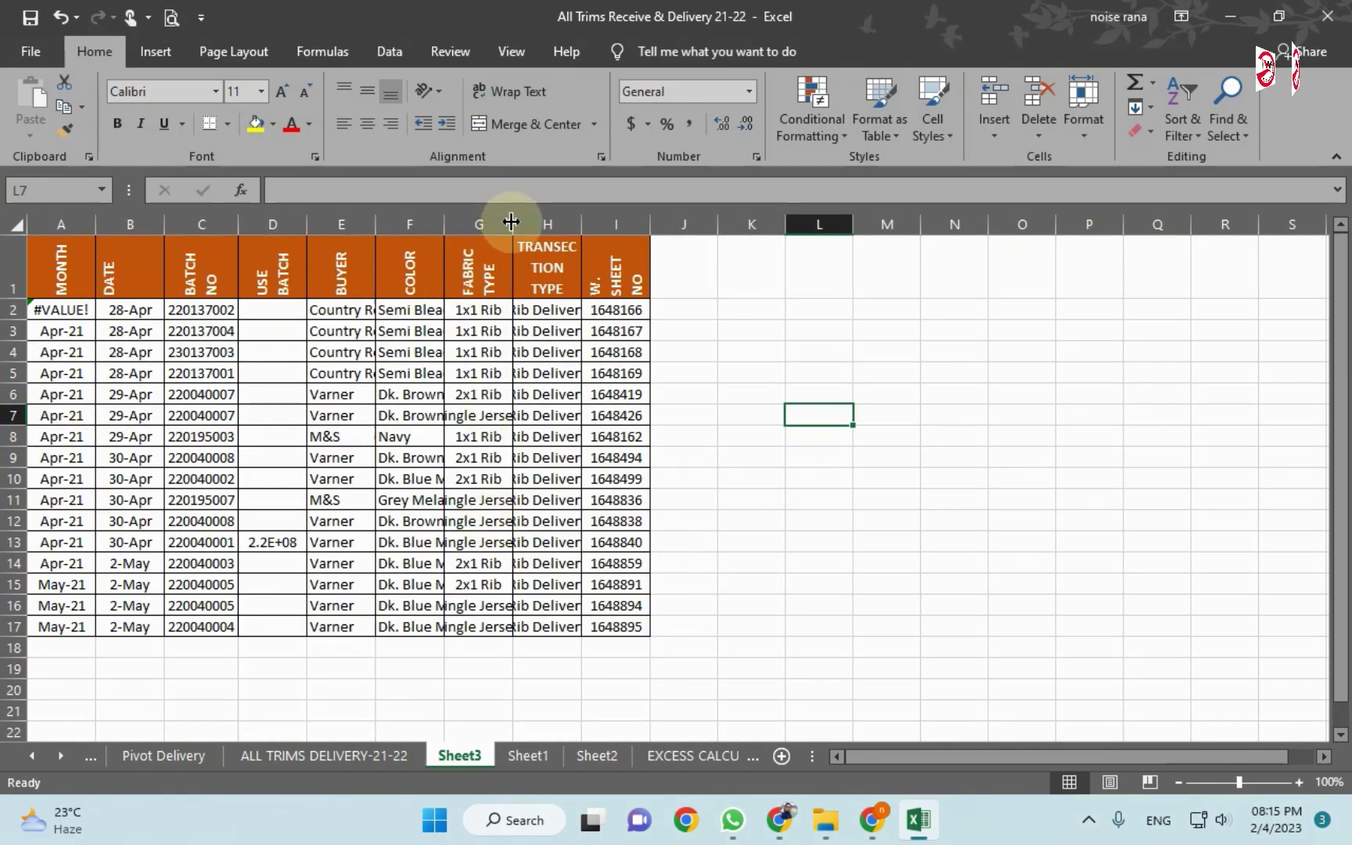
{"action": "double_click", "coordinate": [512, 225]}
{"action": "double_click", "coordinate": [444, 225]}
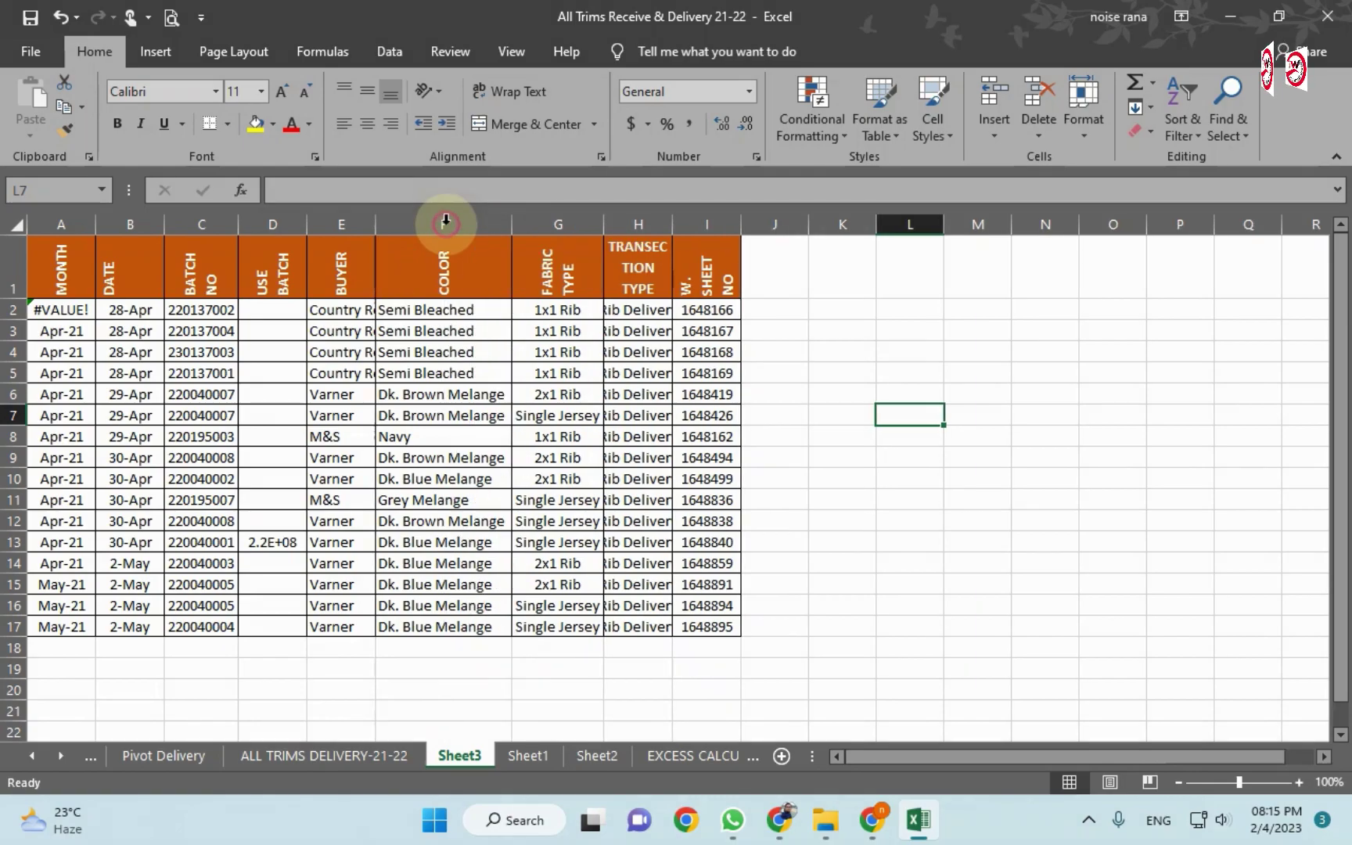
{"action": "double_click", "coordinate": [673, 223]}
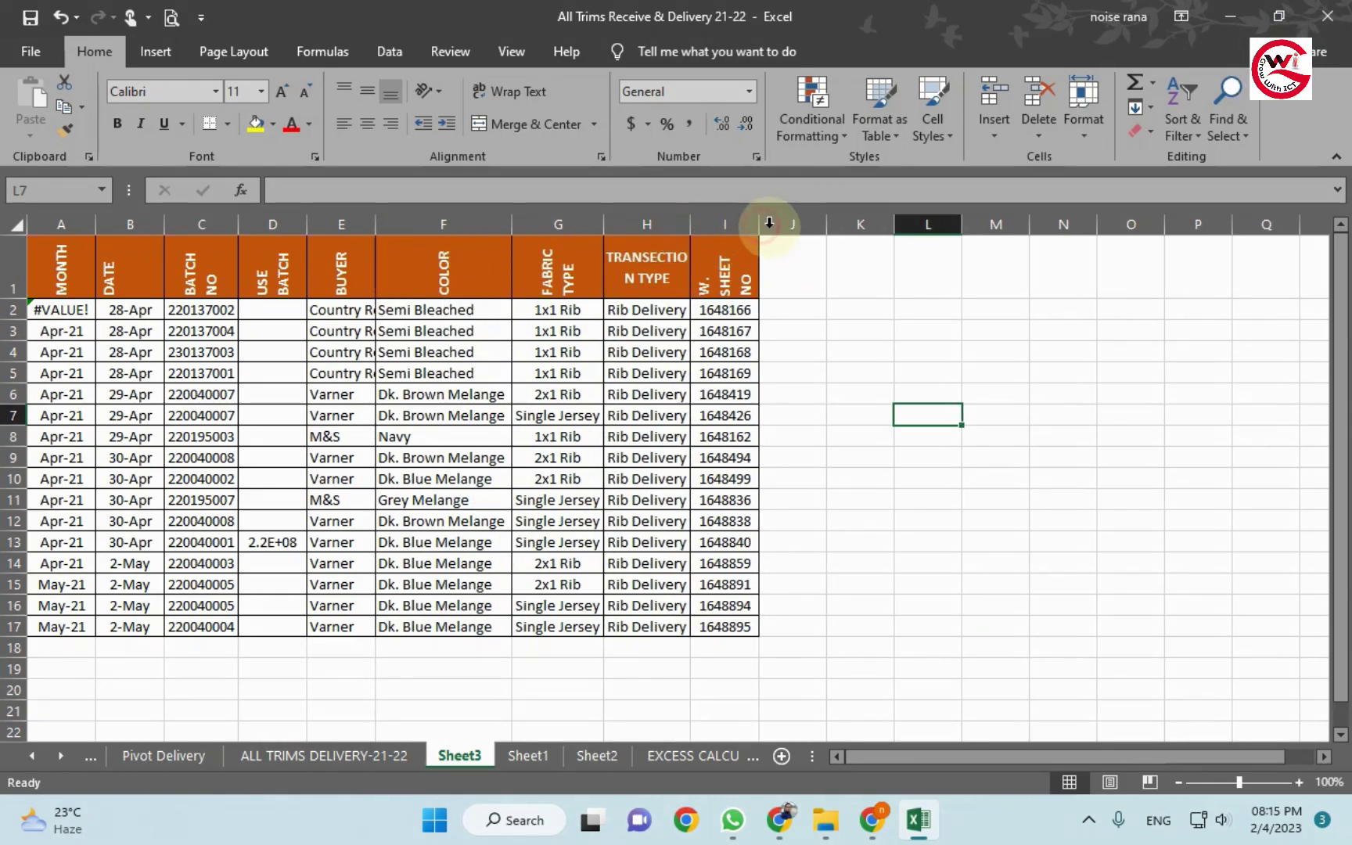
Delete the MONTH column so the pasted table starts with DATE
{"action": "left_click", "coordinate": [348, 345]}
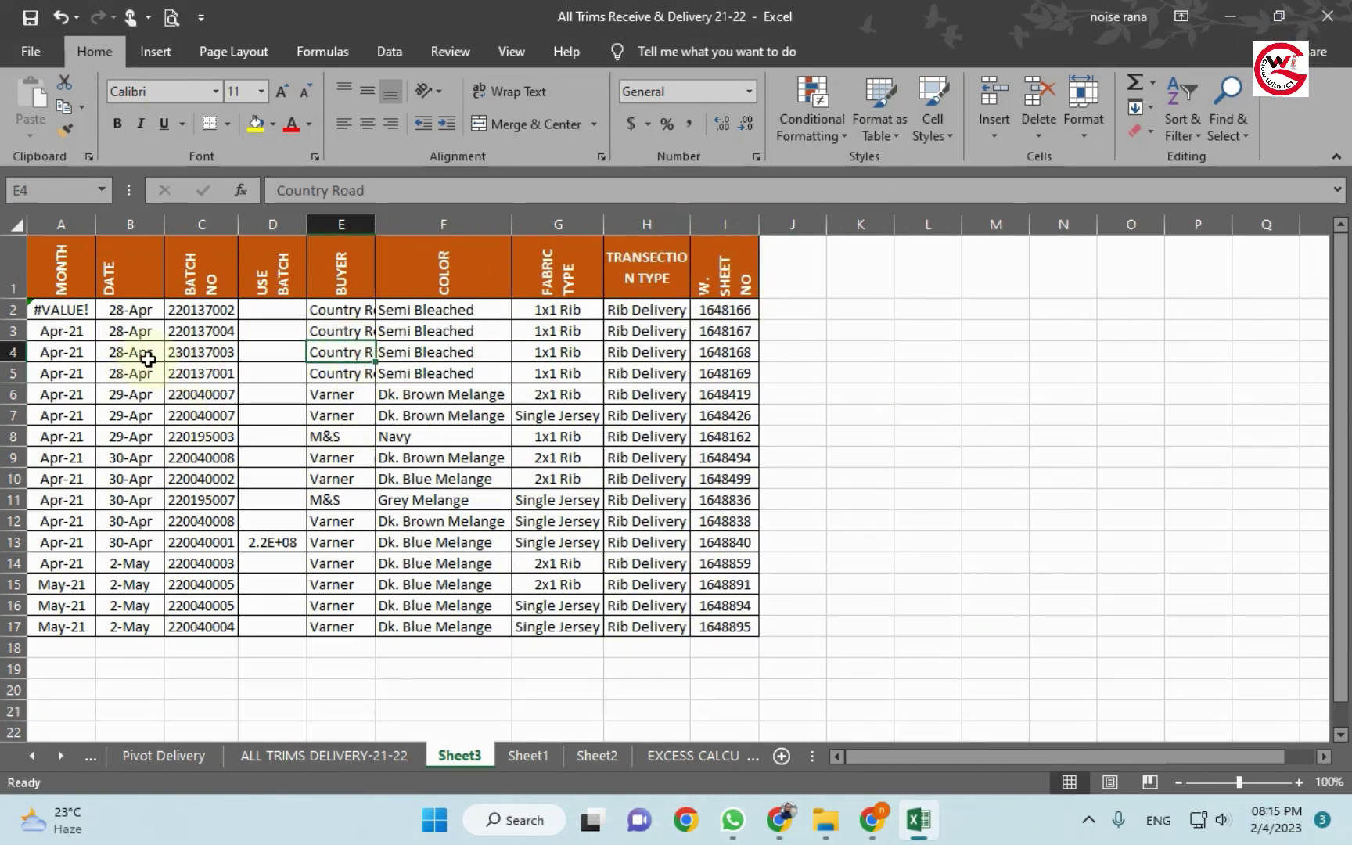
{"action": "left_click", "coordinate": [61, 225]}
{"action": "left_click", "coordinate": [1039, 94]}
{"action": "left_click", "coordinate": [278, 384]}
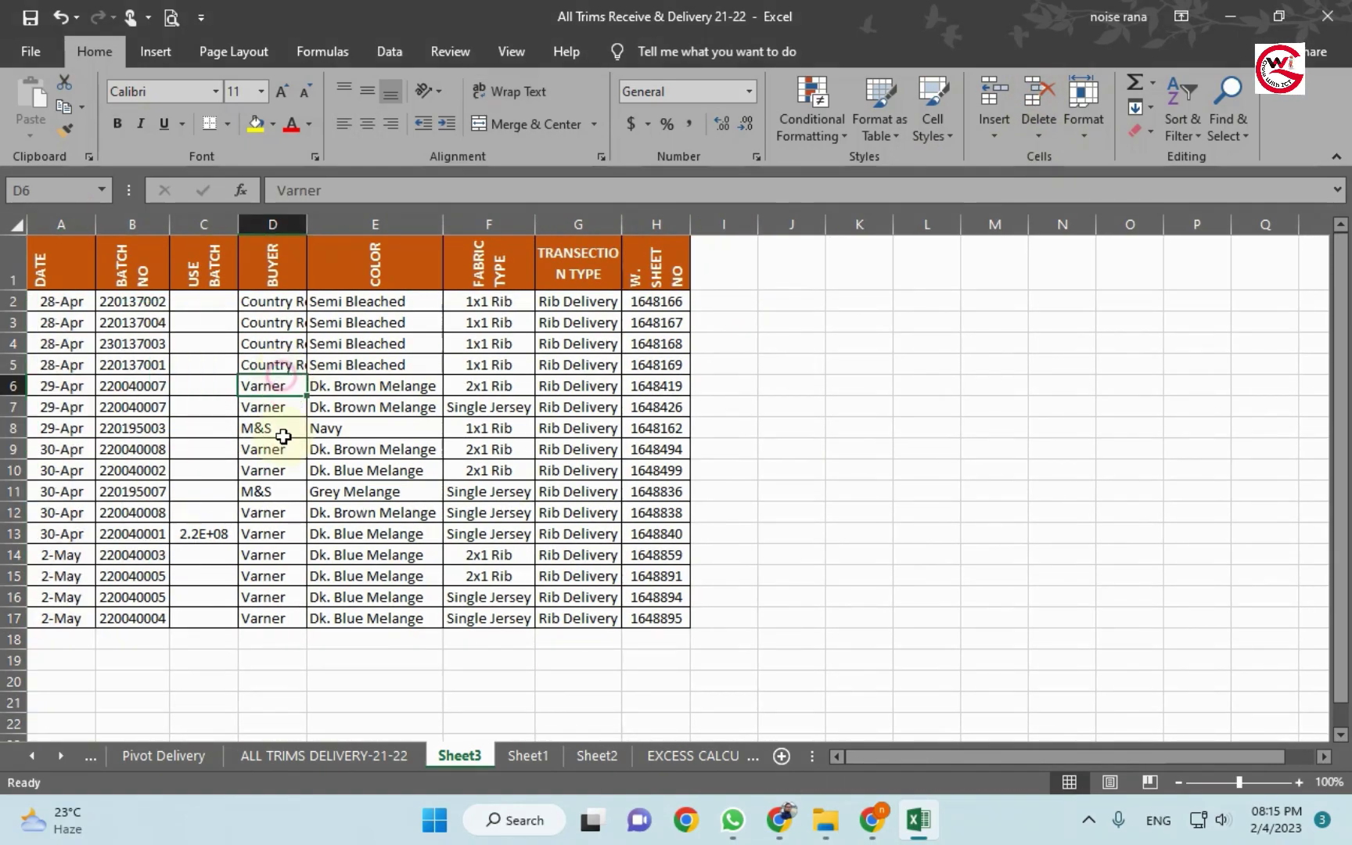
{"action": "left_click", "coordinate": [861, 415]}
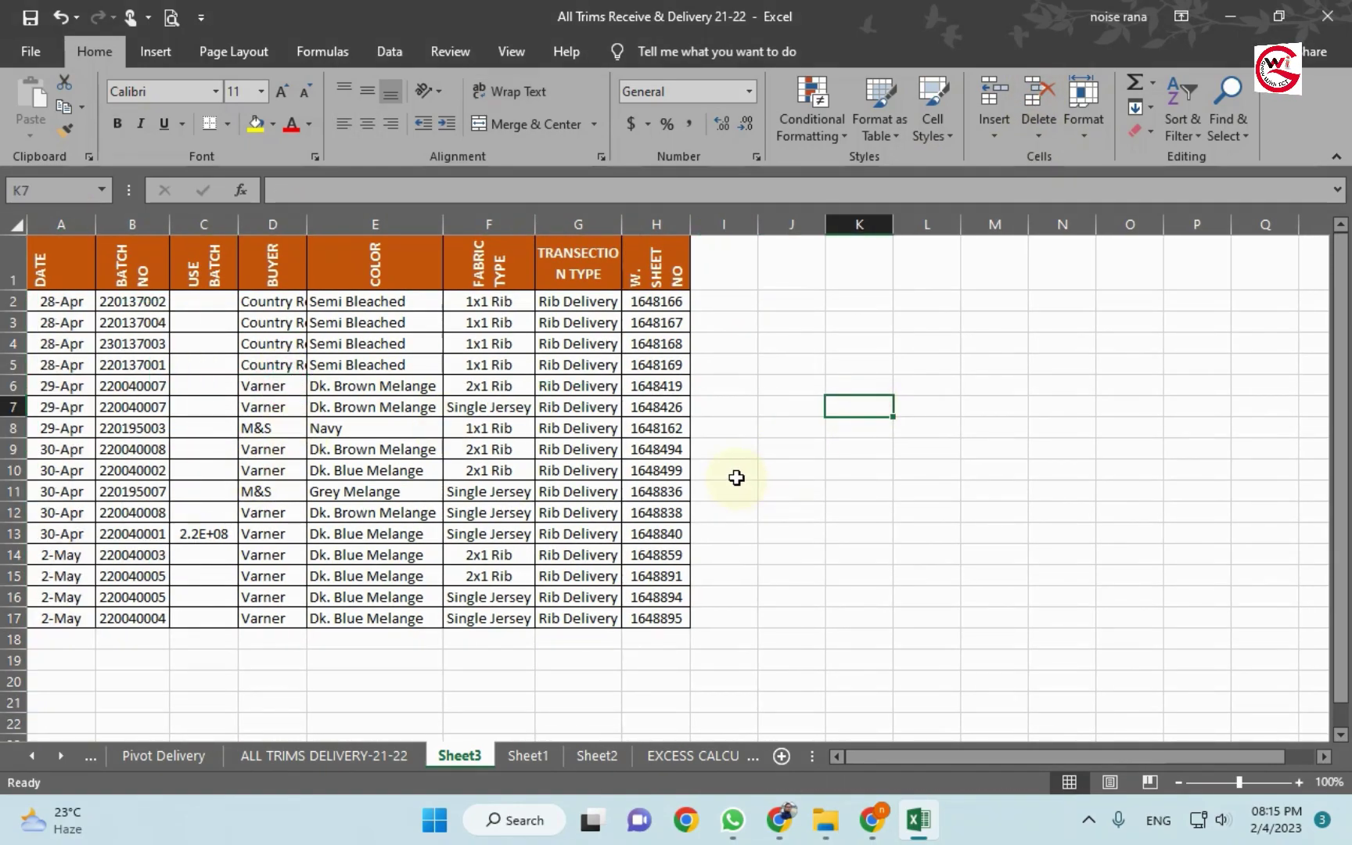
{"action": "scroll", "coordinate": [736, 477], "scroll_direction": "down", "scroll_amount": 4}
{"action": "scroll", "coordinate": [737, 478], "scroll_direction": "up", "scroll_amount": 4}
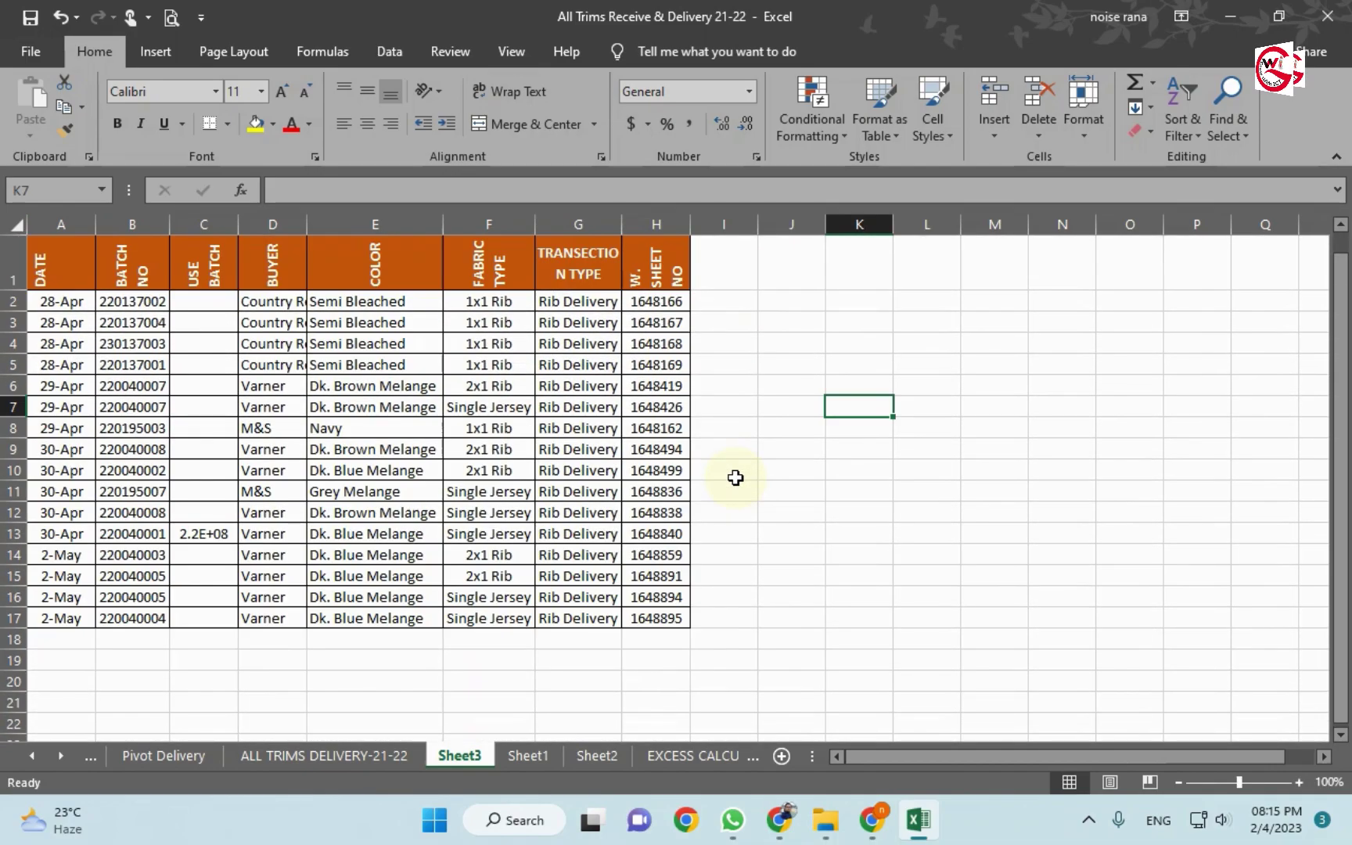
{"action": "left_click_drag", "start_coordinate": [55, 267], "coordinate": [660, 270]}
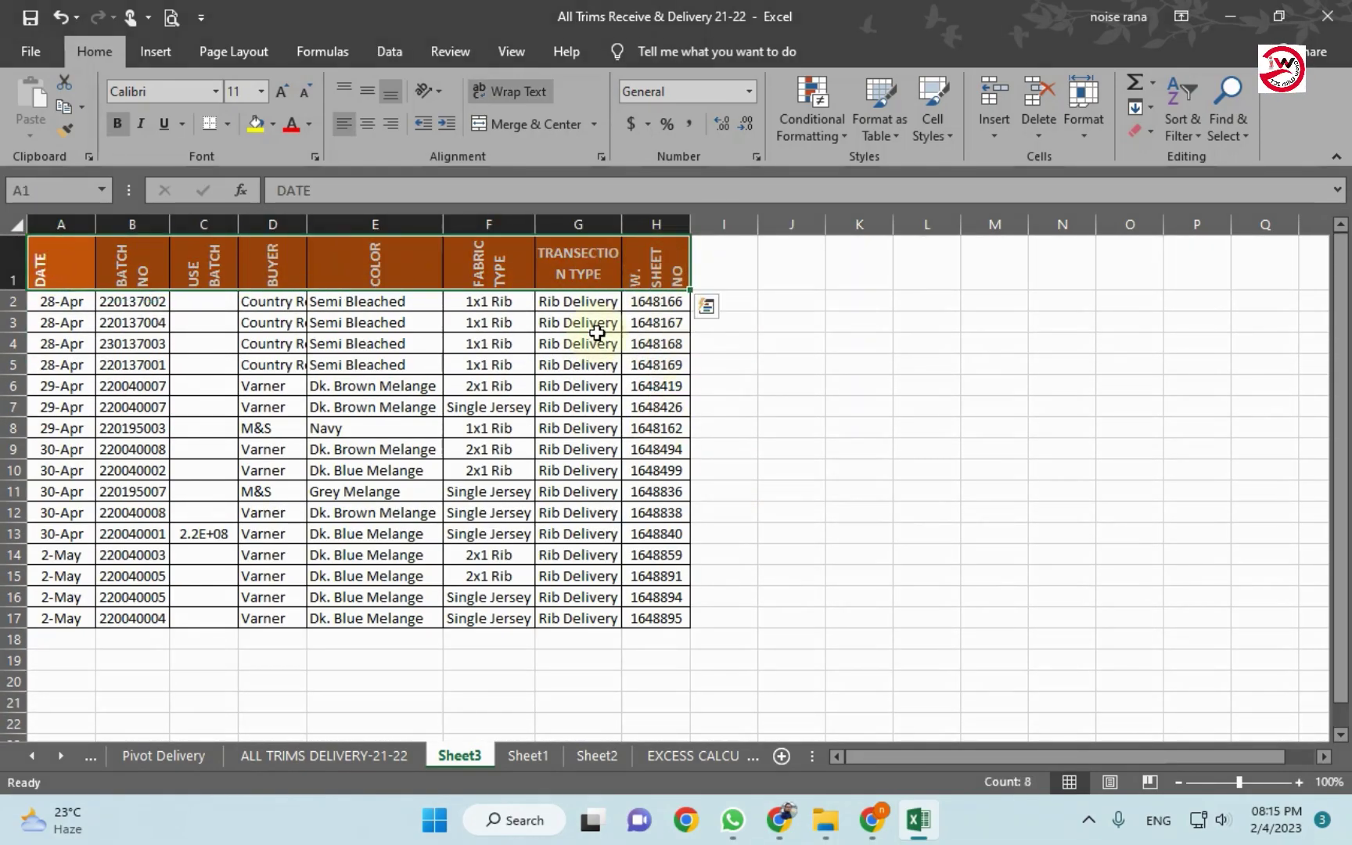
{"action": "left_click", "coordinate": [391, 304]}
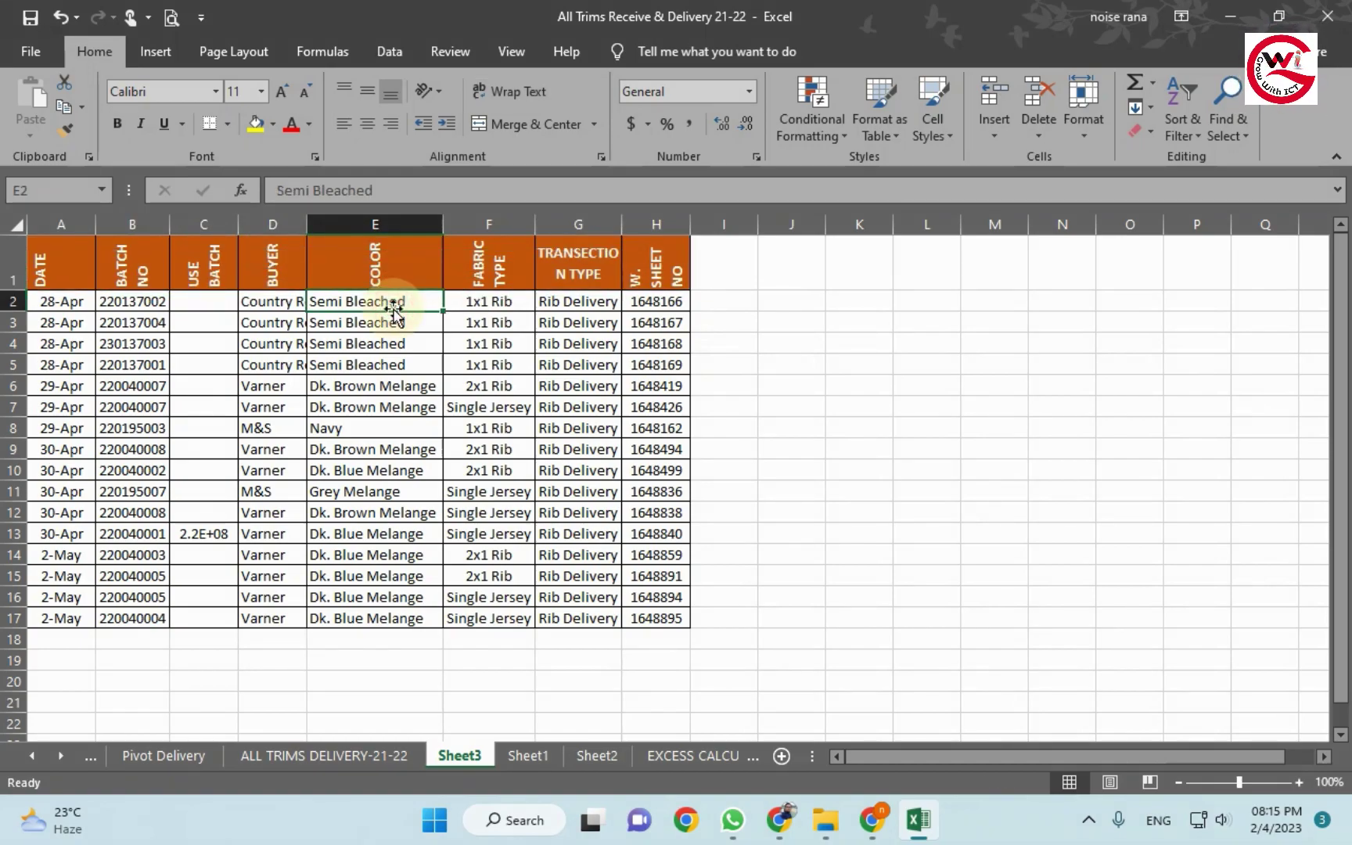
{"action": "left_click", "coordinate": [13, 301]}
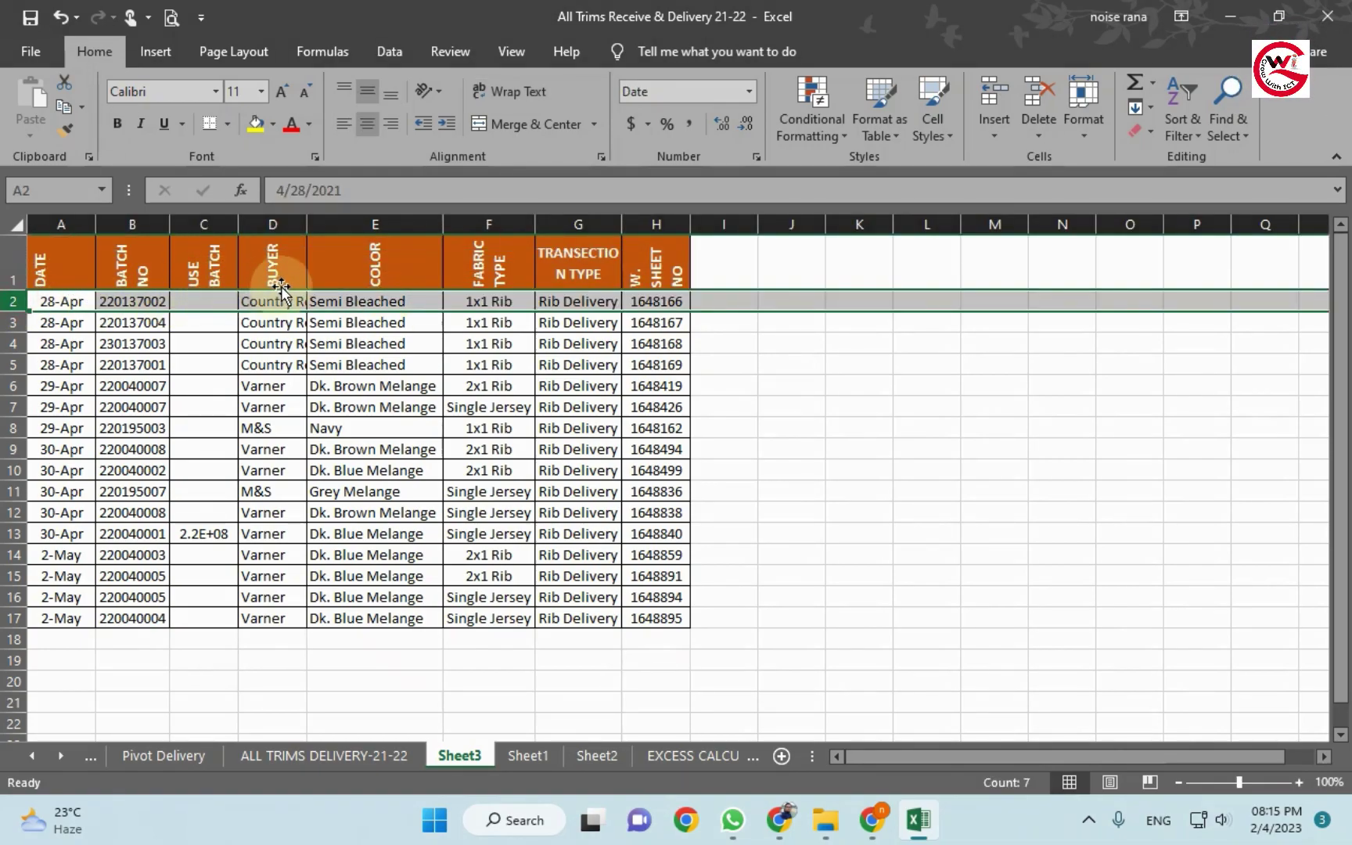
{"action": "left_click", "coordinate": [12, 298]}
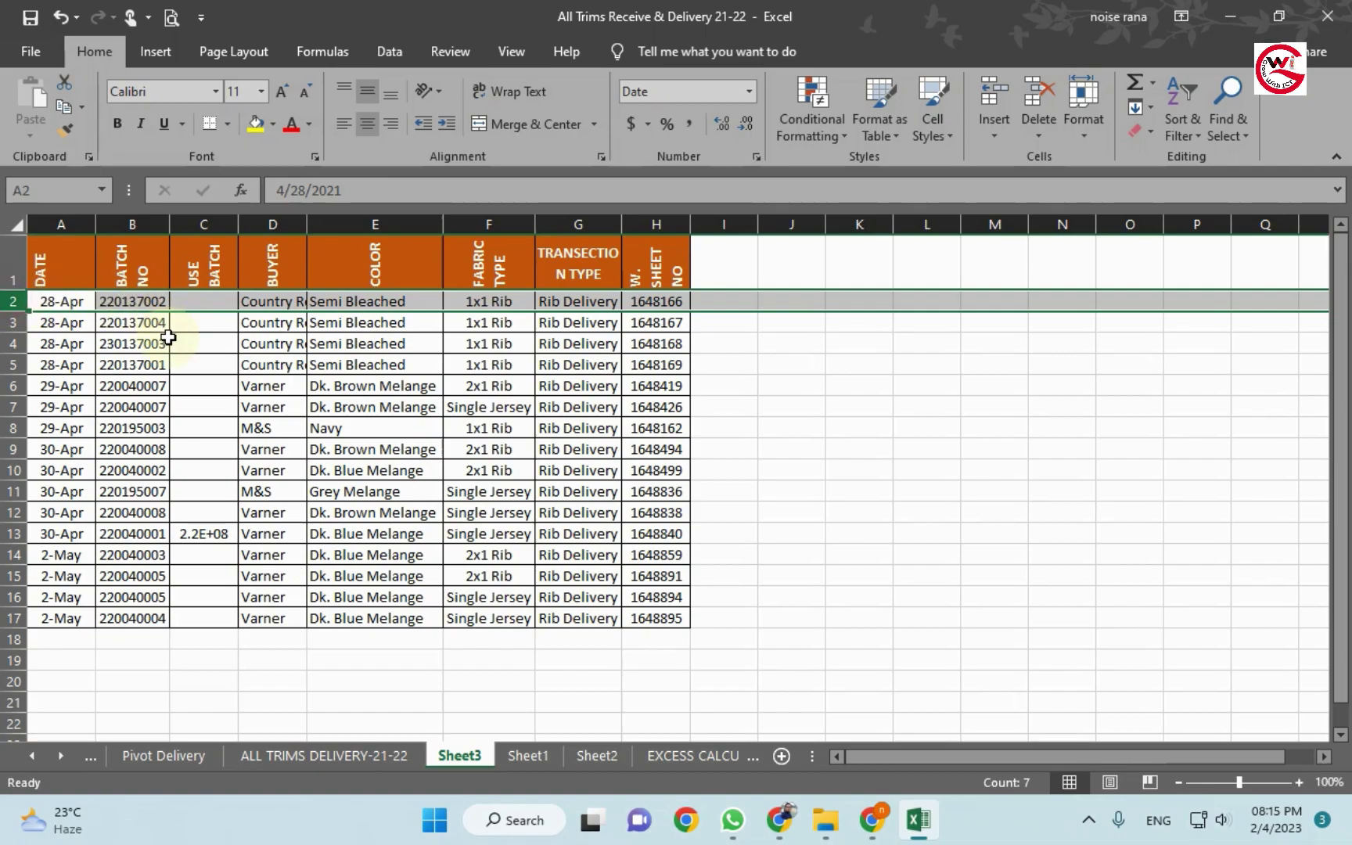
{"action": "left_click", "coordinate": [382, 381]}
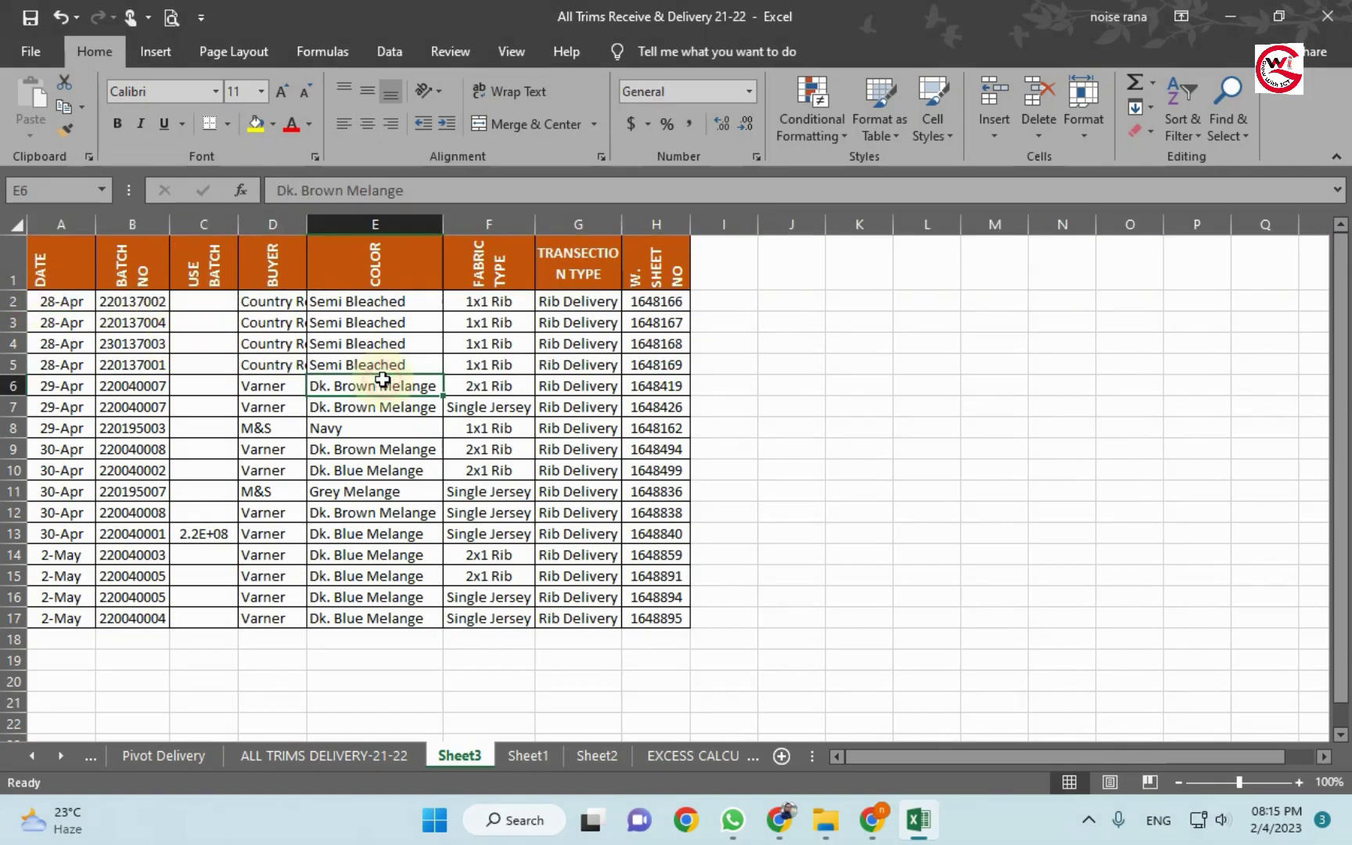
Turn on filtering for the header row A1:H1, from DATE to W. SHEET NO
{"action": "left_click_drag", "start_coordinate": [67, 257], "coordinate": [666, 248]}
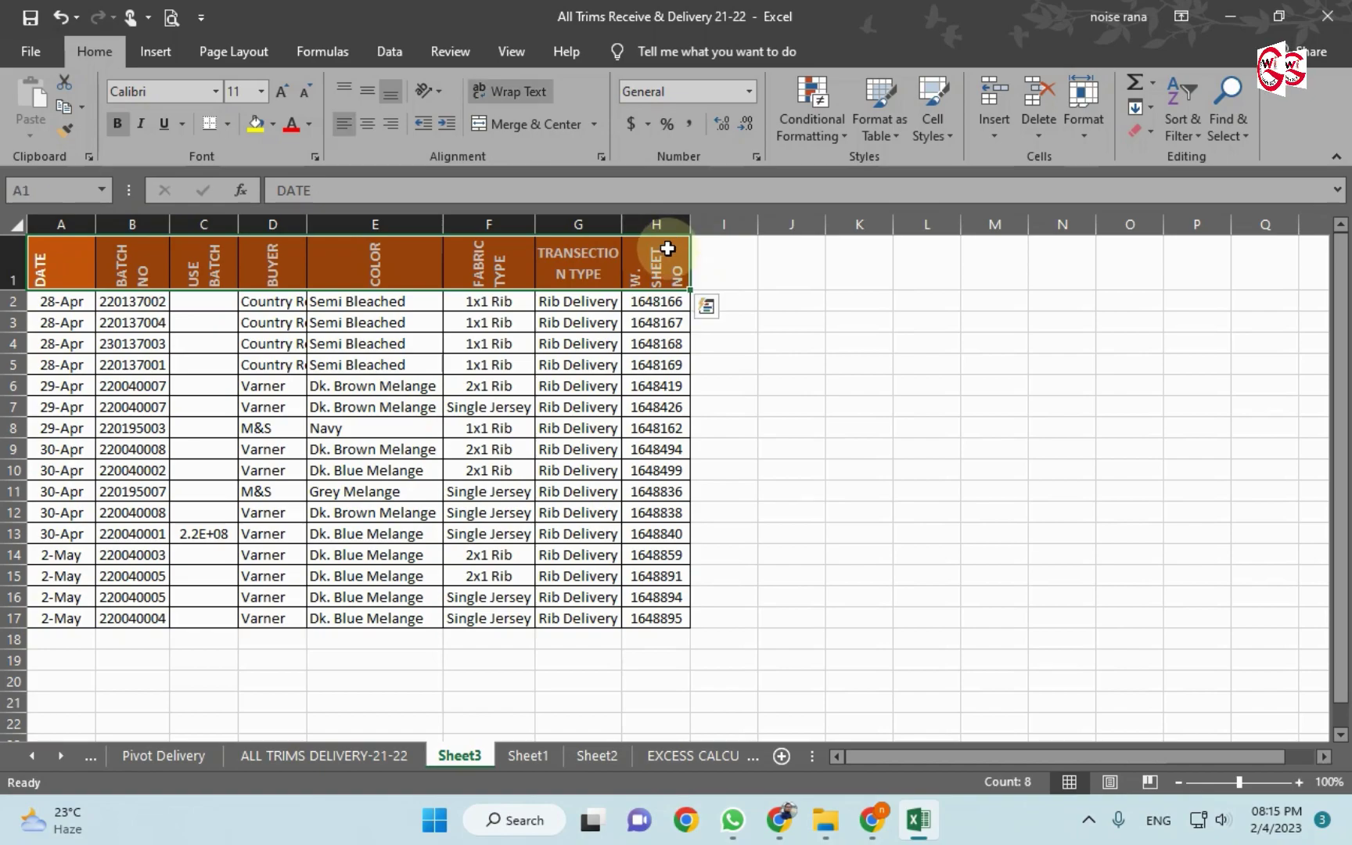
{"action": "left_click", "coordinate": [1198, 137]}
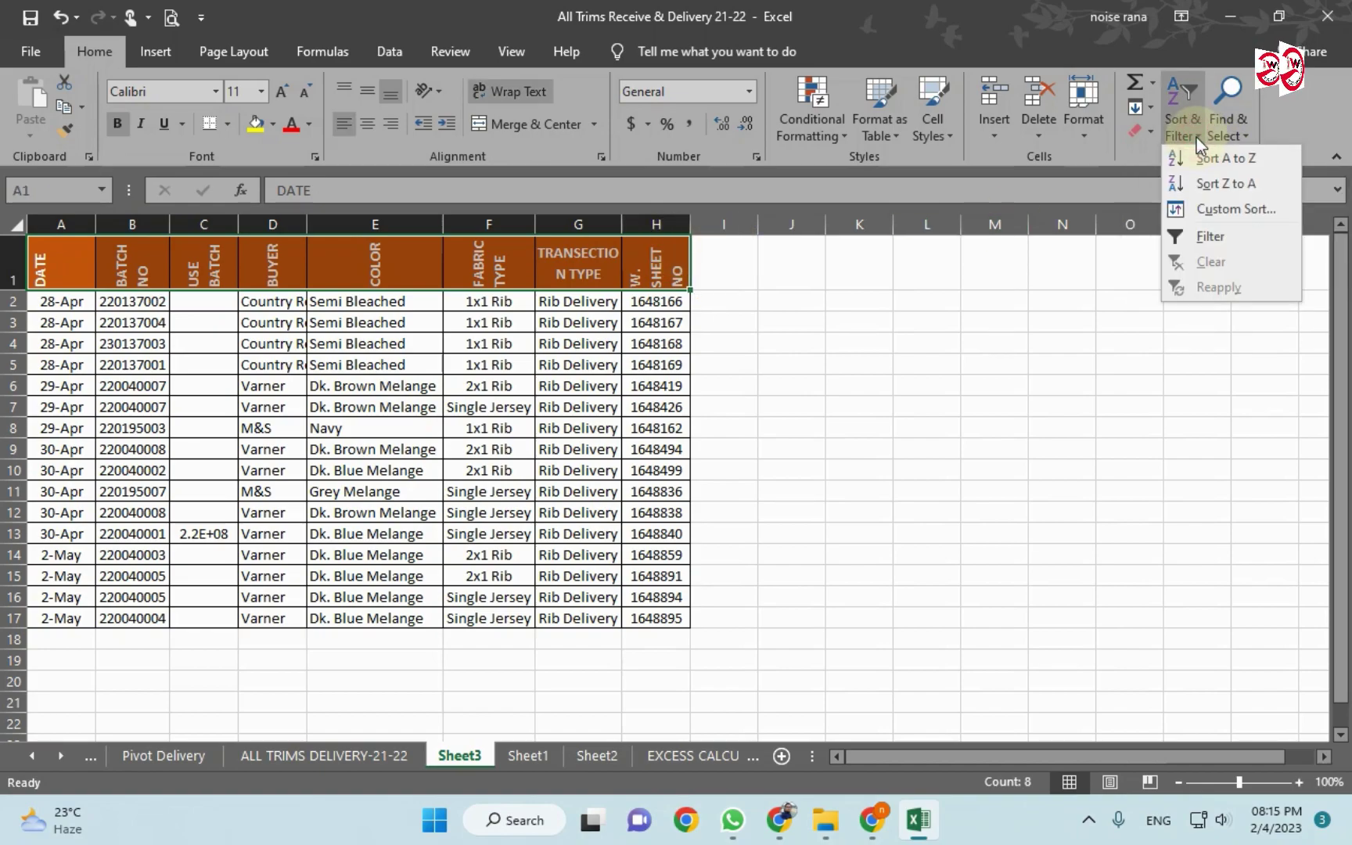
{"action": "left_click", "coordinate": [1210, 238]}
{"action": "left_click", "coordinate": [985, 323]}
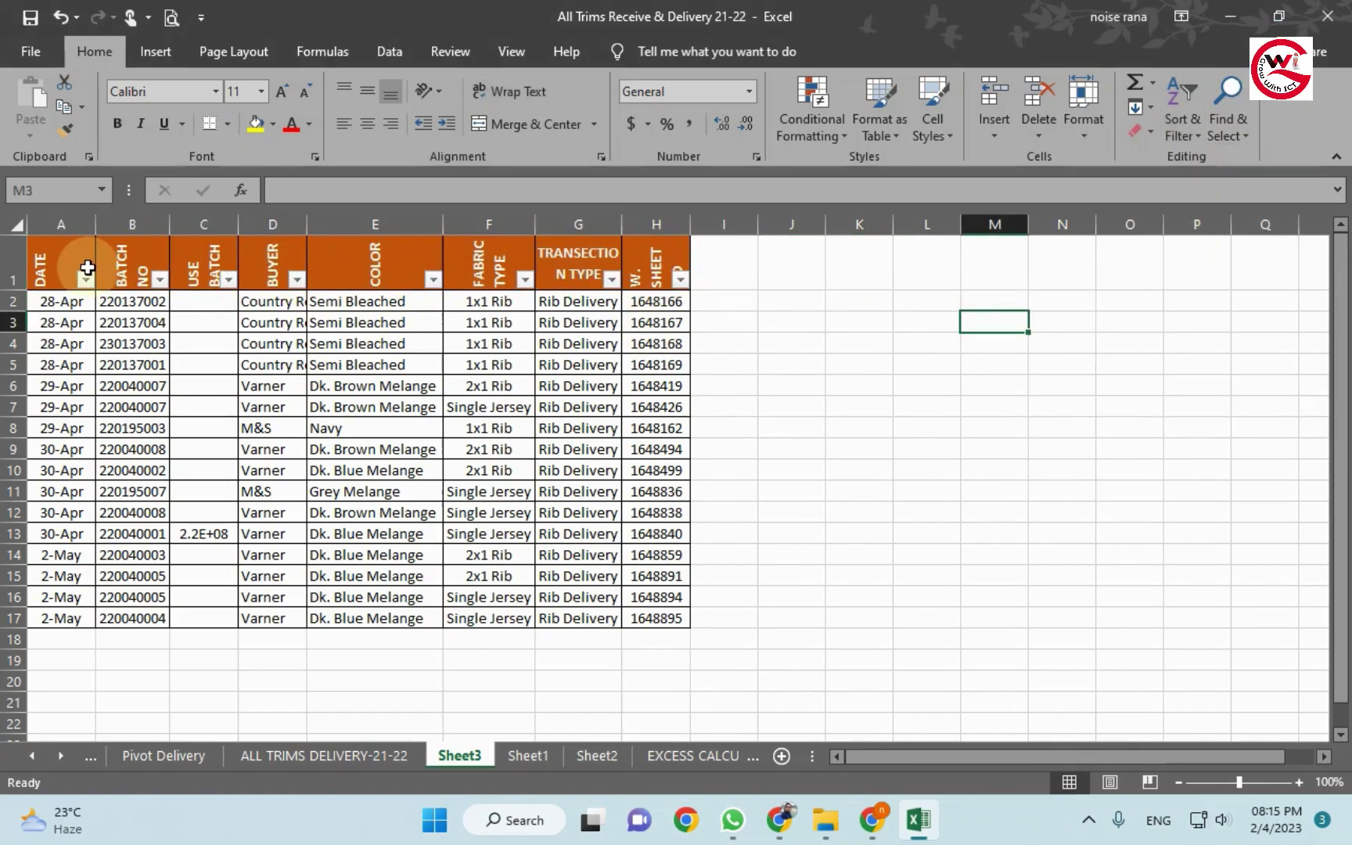
Remove the filter from the table's header row
{"action": "left_click", "coordinate": [1181, 127]}
{"action": "left_click", "coordinate": [1192, 228]}
{"action": "left_click", "coordinate": [576, 371]}
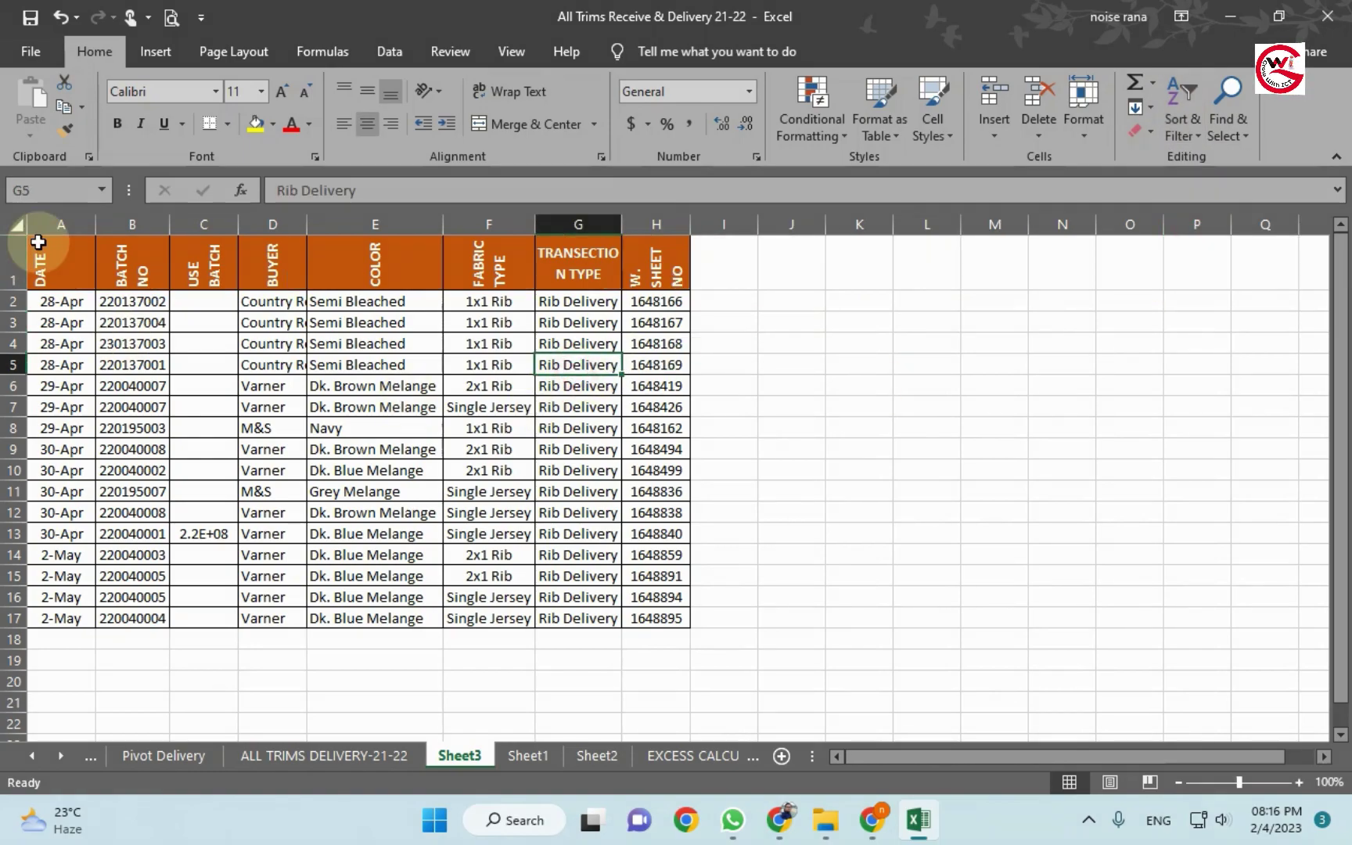
{"action": "left_click_drag", "start_coordinate": [39, 251], "coordinate": [642, 262]}
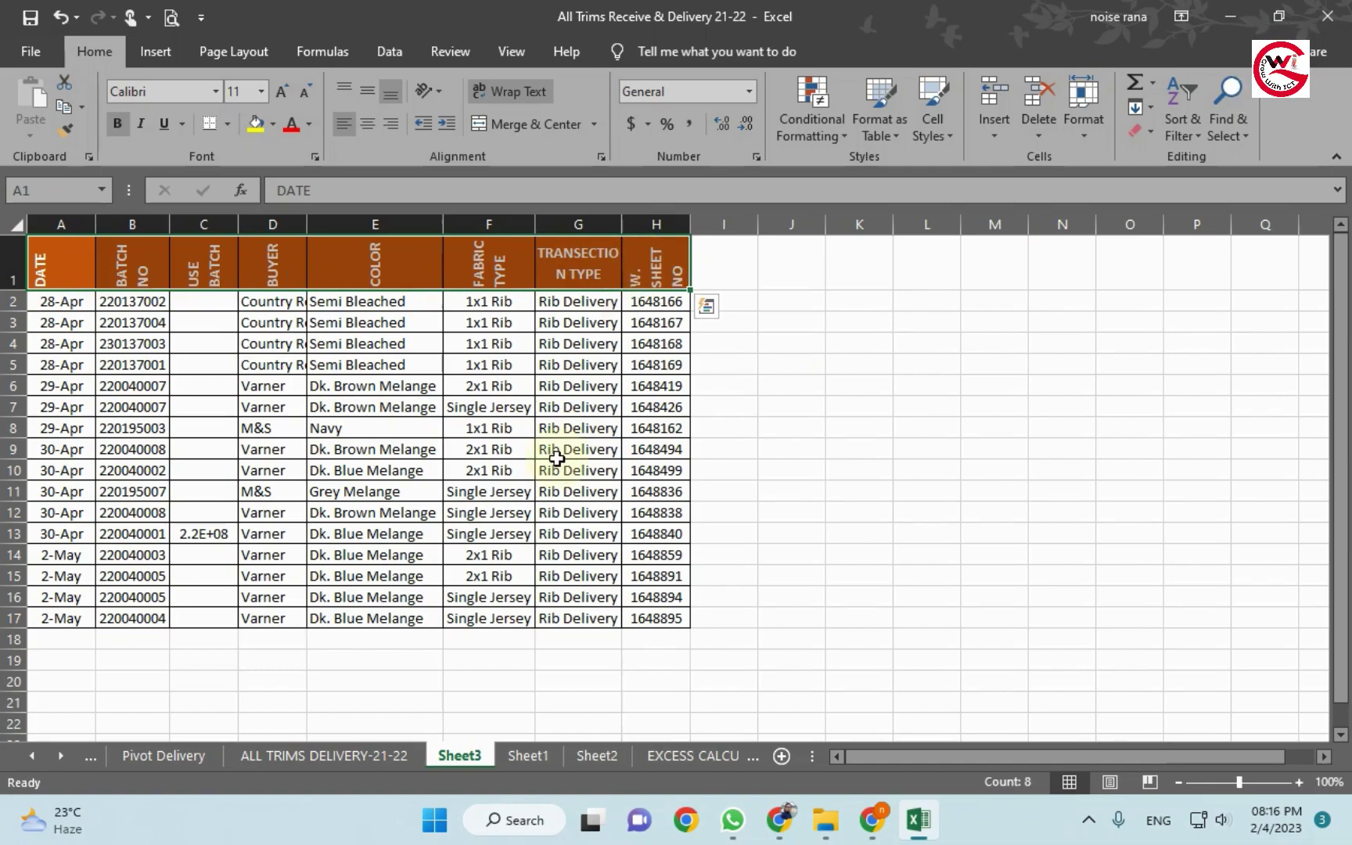
{"action": "left_click", "coordinate": [446, 323]}
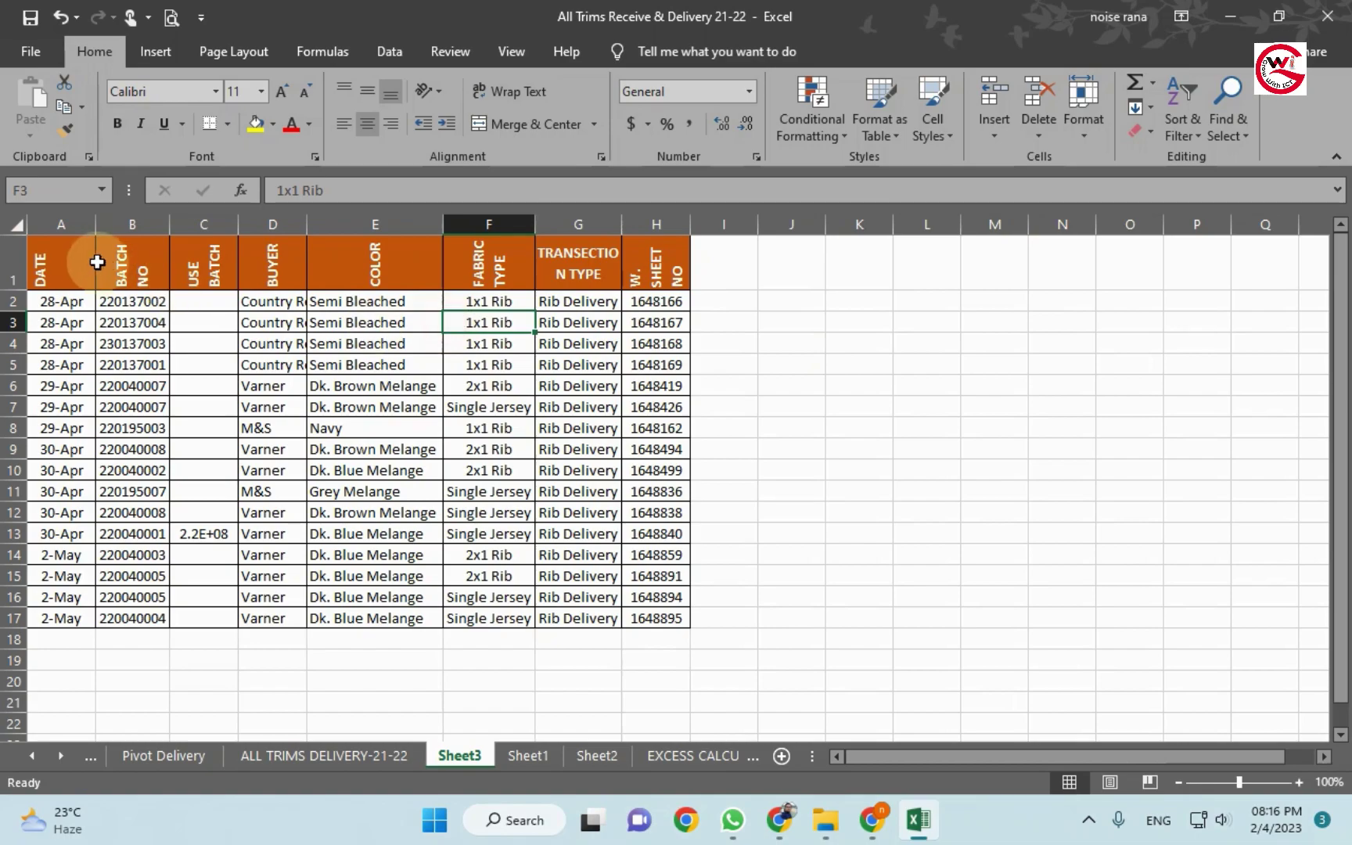
{"action": "left_click_drag", "start_coordinate": [63, 258], "coordinate": [657, 258]}
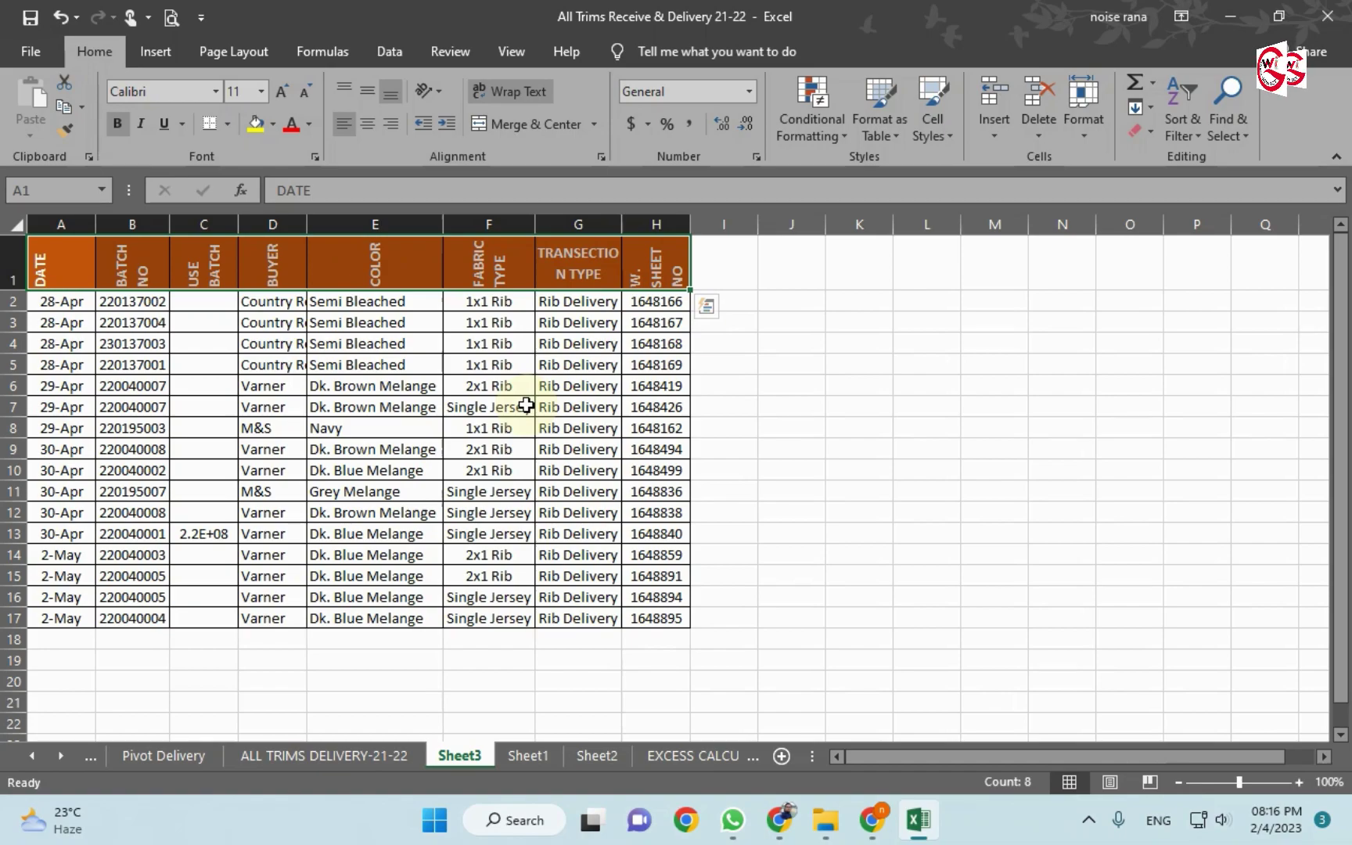
{"action": "left_click", "coordinate": [618, 302]}
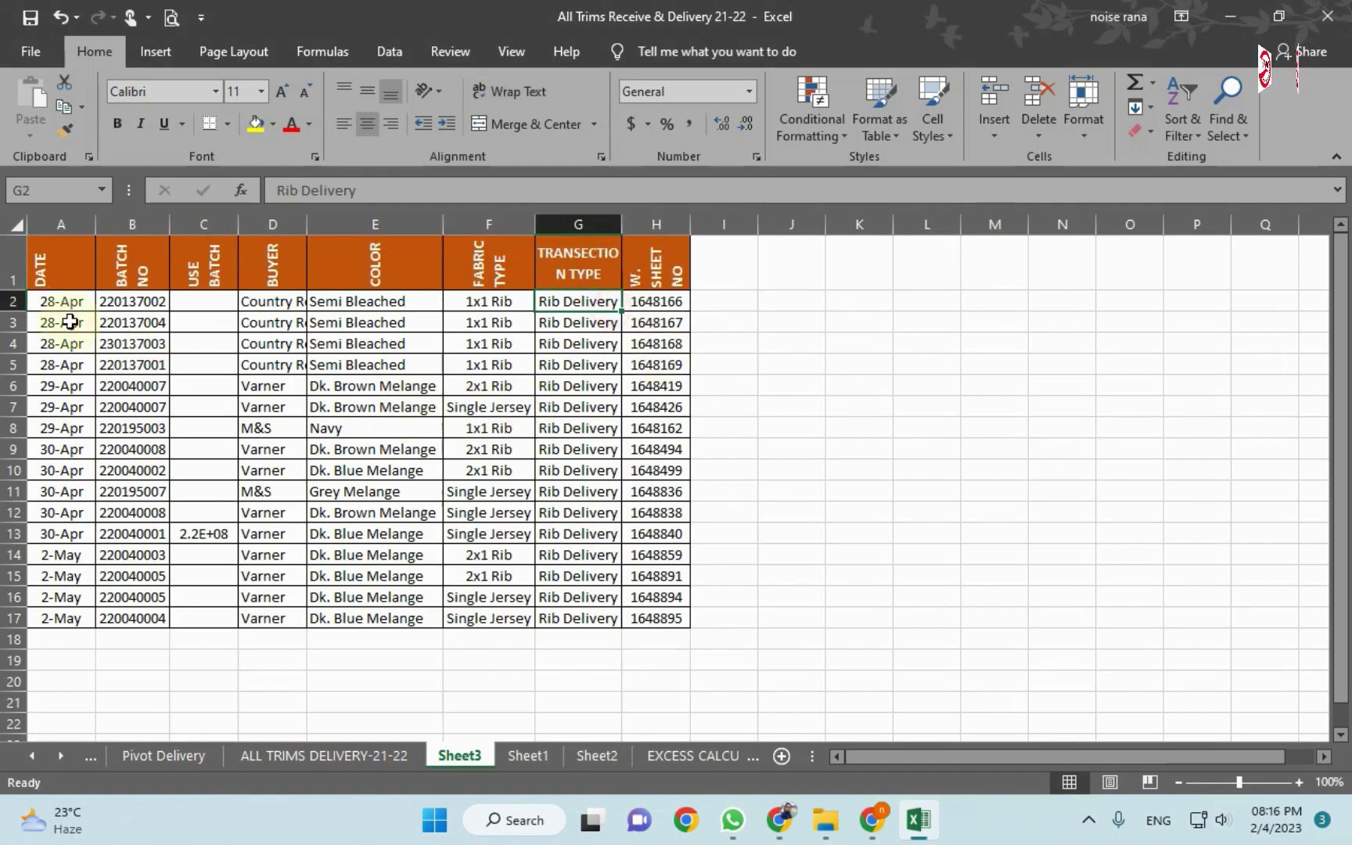
Add filter drop-downs to all headers in A1:H1 of the sample table
{"action": "left_click_drag", "start_coordinate": [71, 272], "coordinate": [658, 272]}
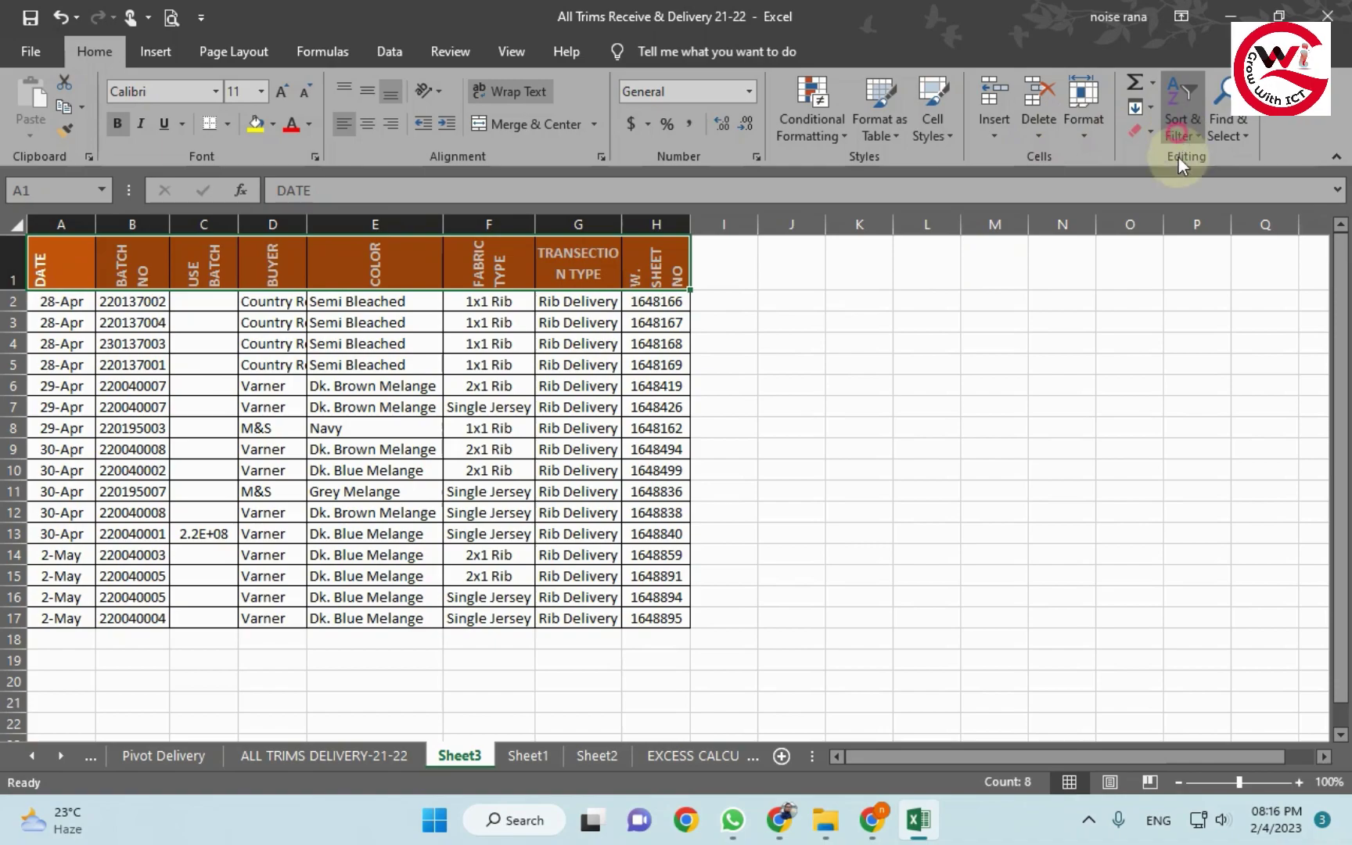
{"action": "left_click", "coordinate": [1181, 122]}
{"action": "left_click", "coordinate": [1191, 244]}
{"action": "left_click", "coordinate": [501, 429]}
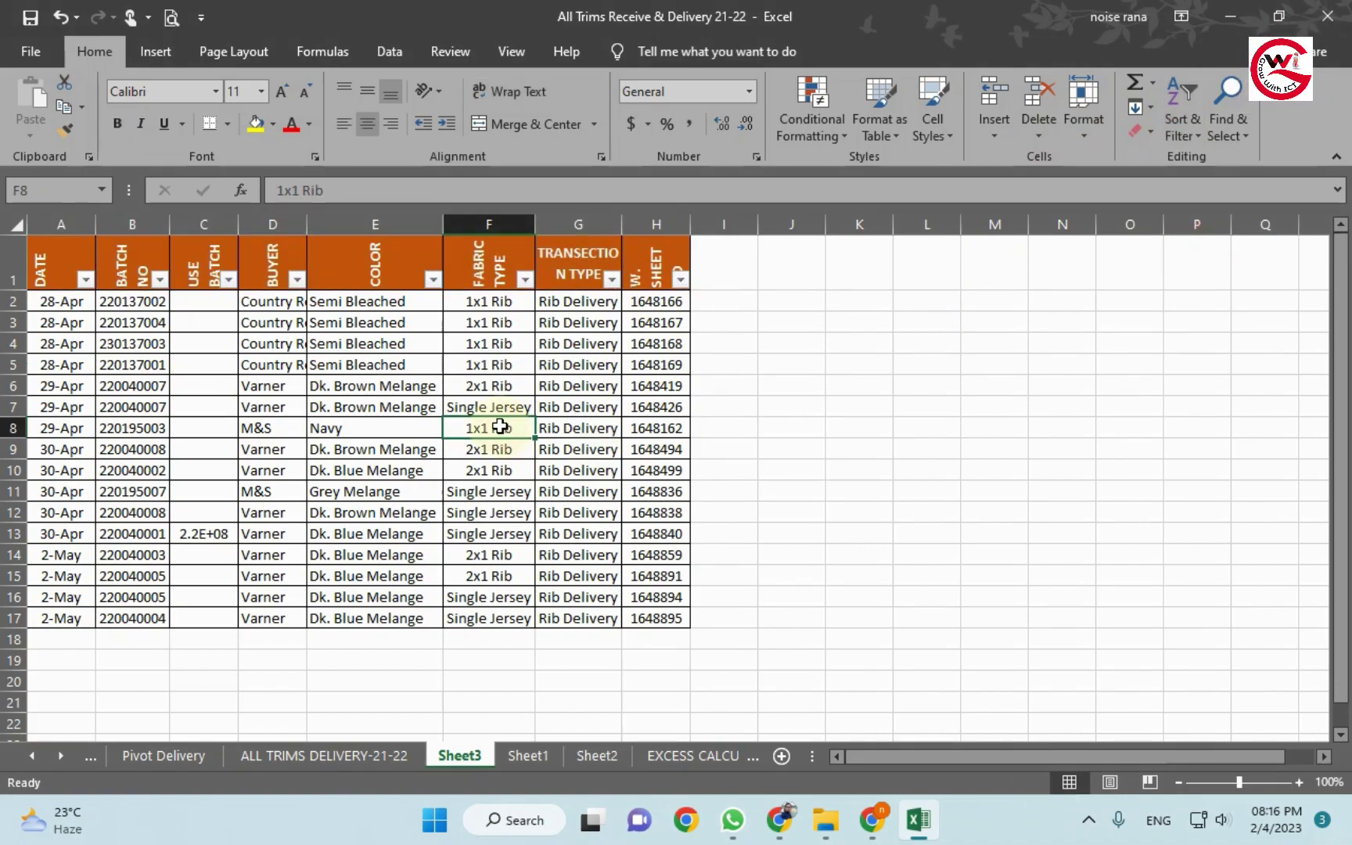
{"action": "scroll", "coordinate": [500, 427], "scroll_direction": "down", "scroll_amount": 4}
{"action": "scroll", "coordinate": [500, 426], "scroll_direction": "up", "scroll_amount": 4}
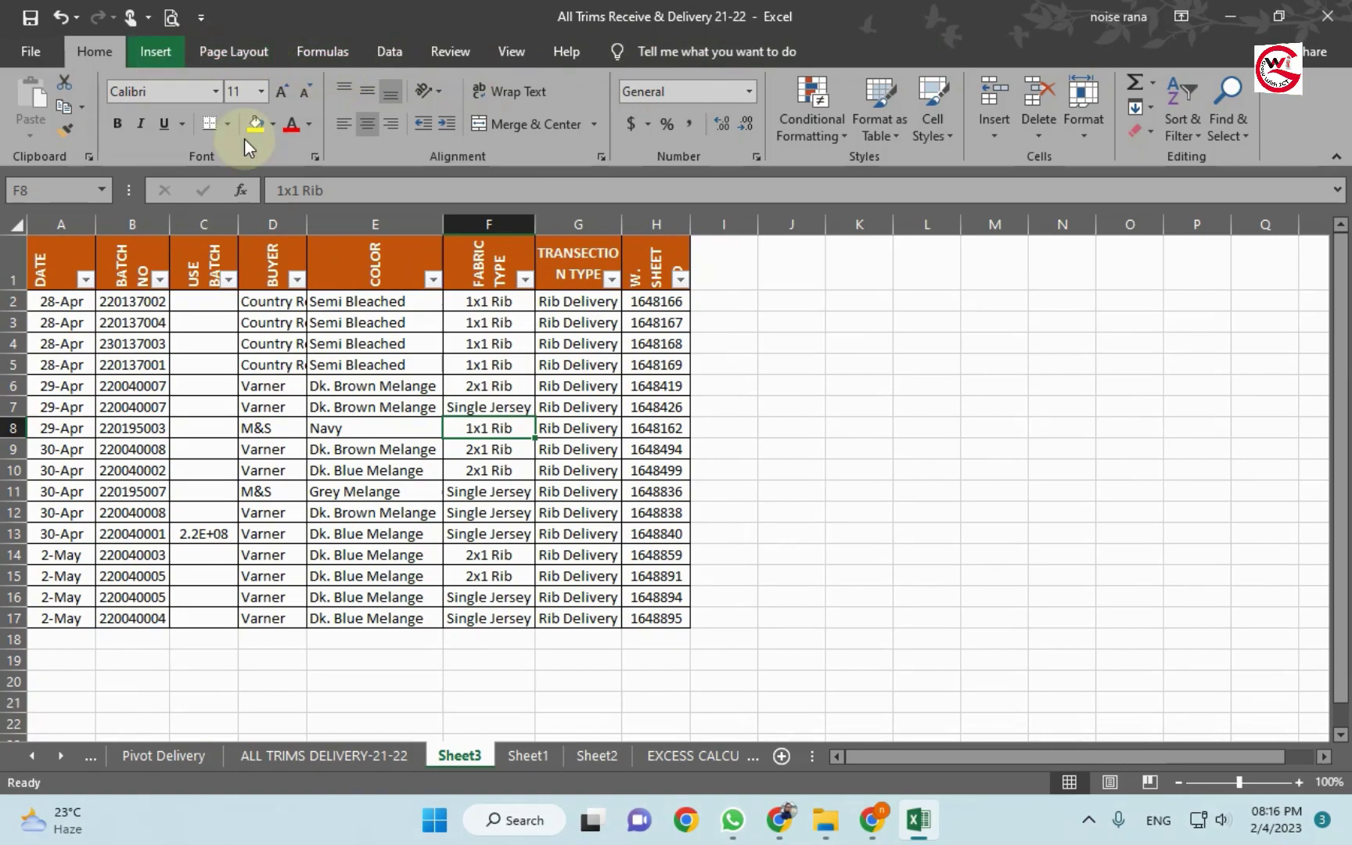
{"action": "left_click", "coordinate": [250, 336]}
{"action": "scroll", "coordinate": [251, 337], "scroll_direction": "down", "scroll_amount": 4}
{"action": "scroll", "coordinate": [251, 337], "scroll_direction": "up", "scroll_amount": 4}
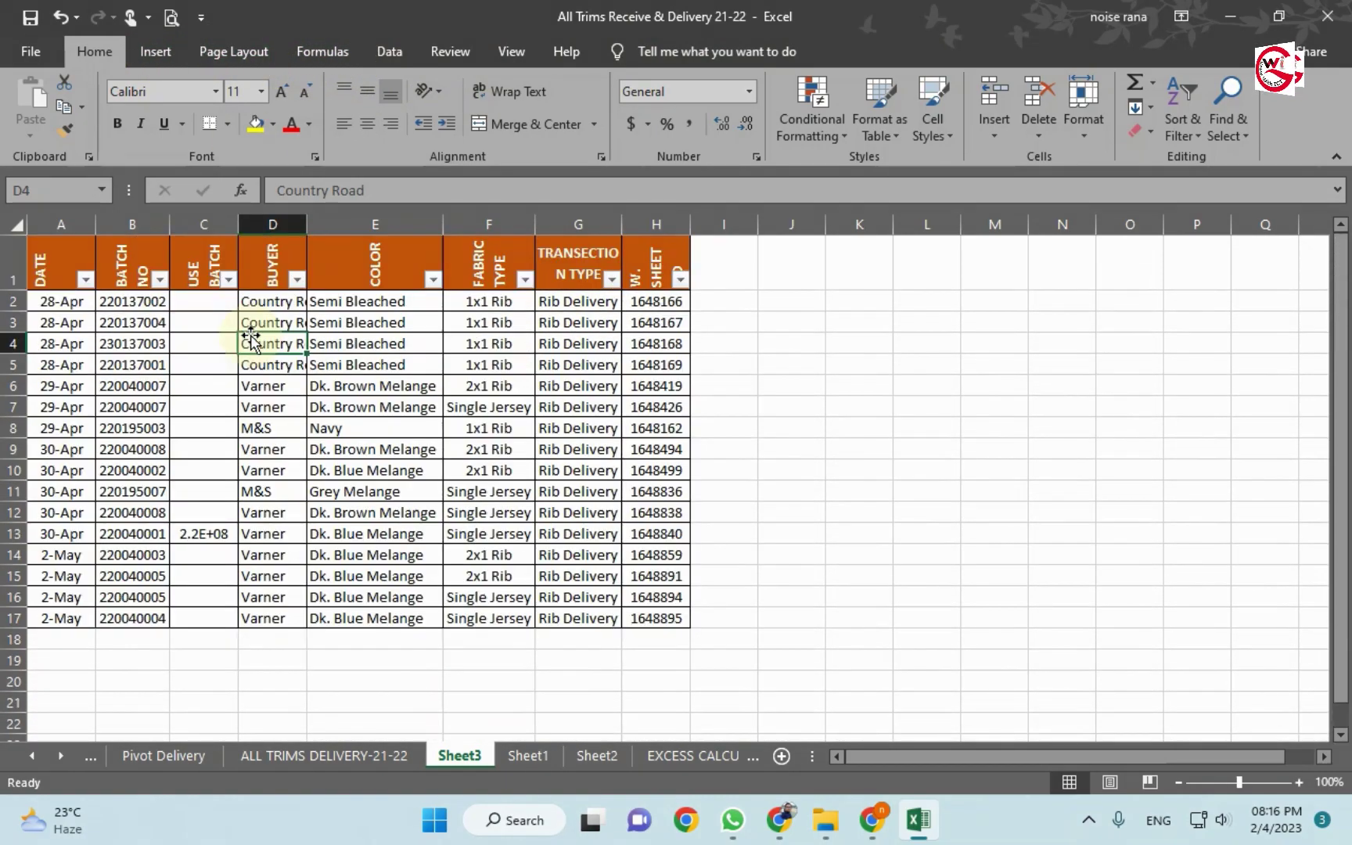
Examine the Freeze Panes options for keeping rows or columns visible while scrolling
{"action": "left_click", "coordinate": [513, 52]}
{"action": "left_click", "coordinate": [509, 305]}
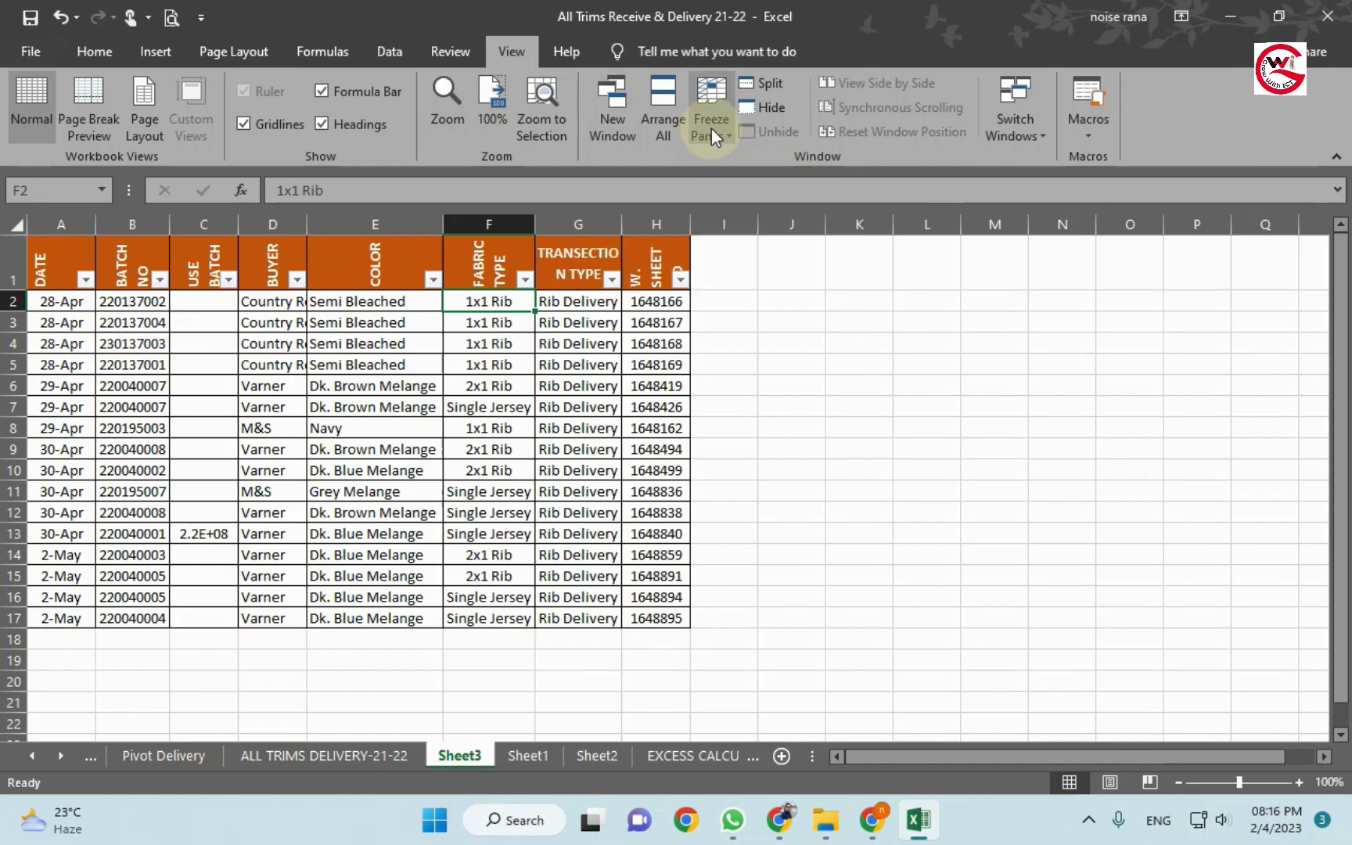
{"action": "key", "text": "super+plus"}
{"action": "left_click", "coordinate": [833, 704]}
{"action": "key", "text": "super+plus"}
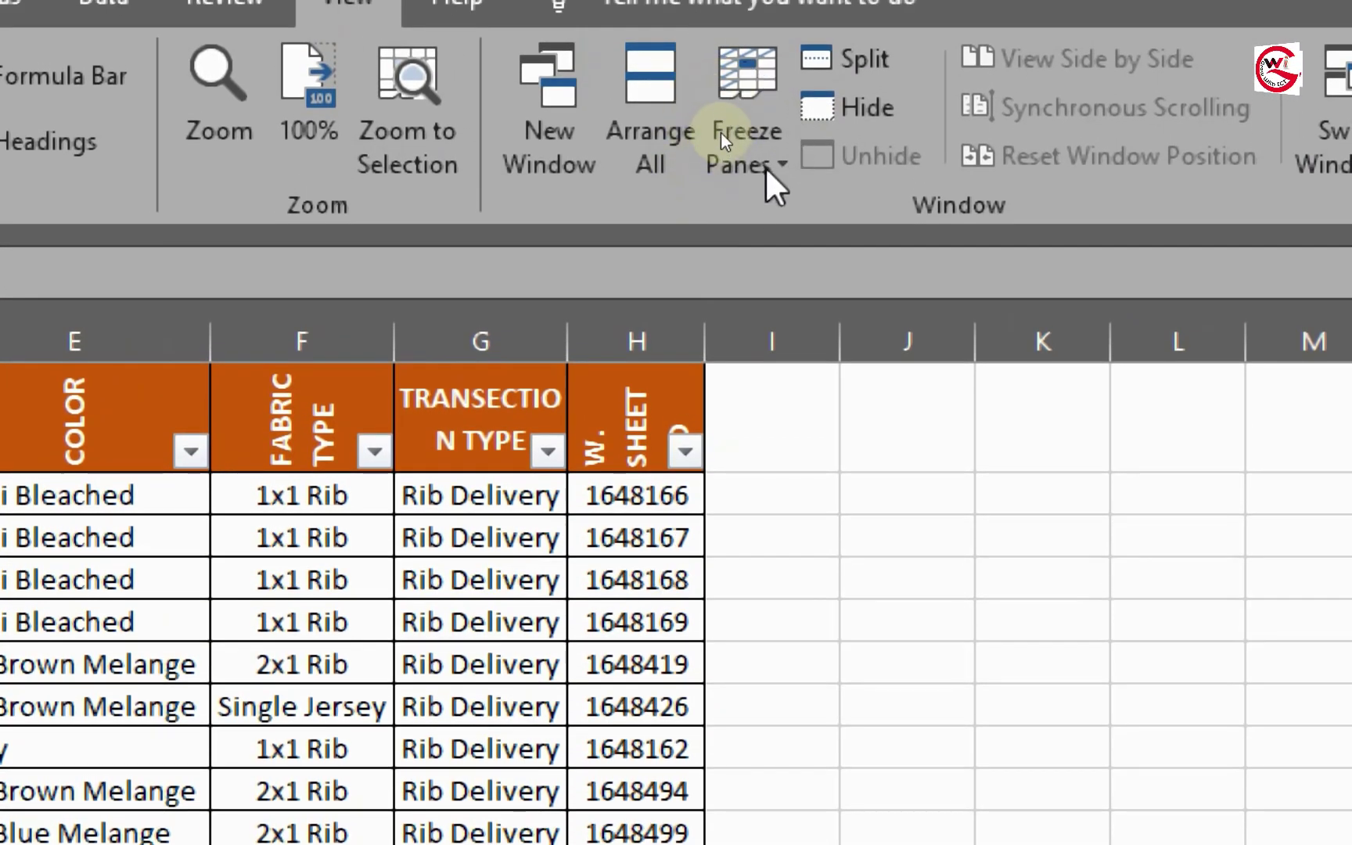
{"action": "left_click", "coordinate": [764, 147]}
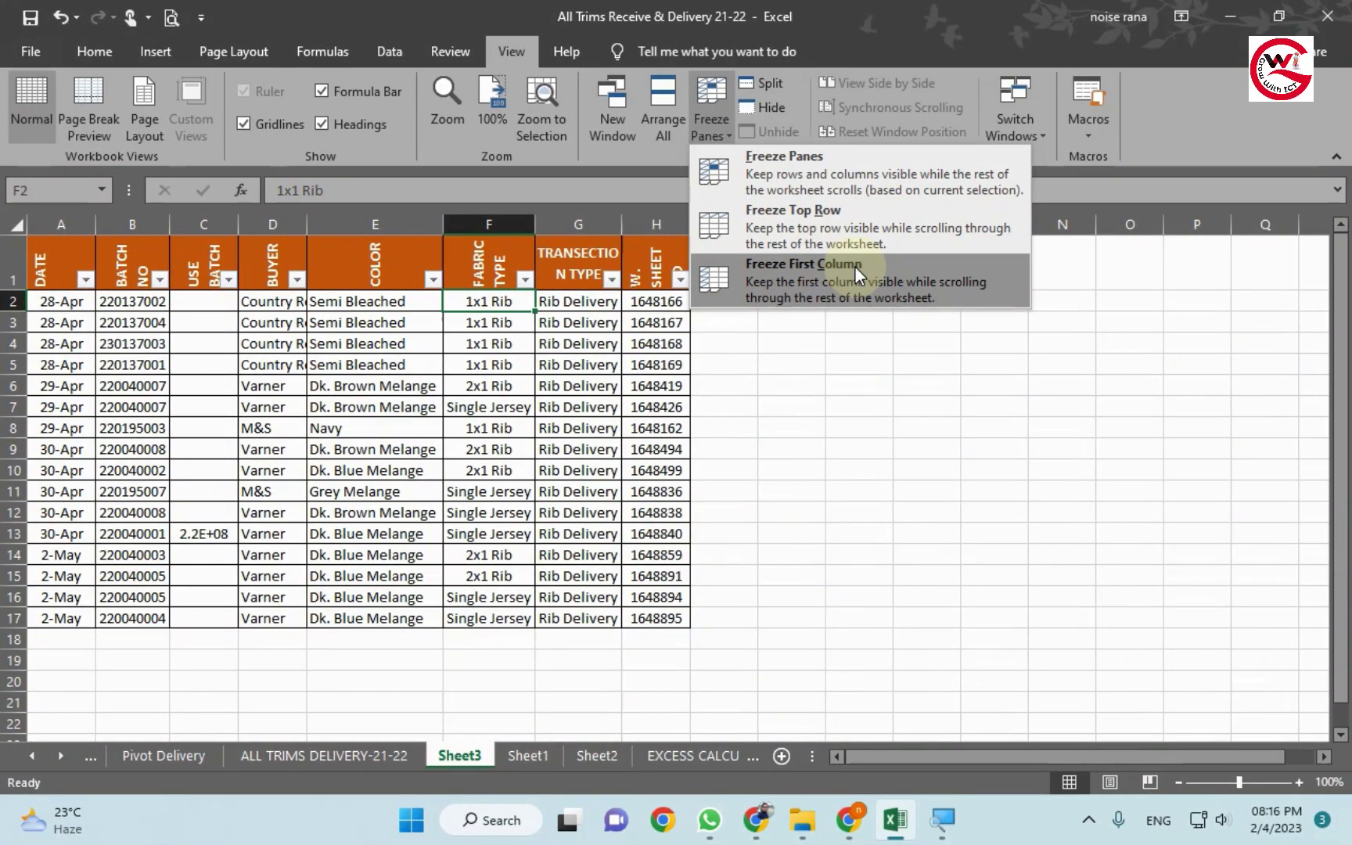
{"action": "left_click", "coordinate": [855, 266]}
{"action": "left_click", "coordinate": [390, 384]}
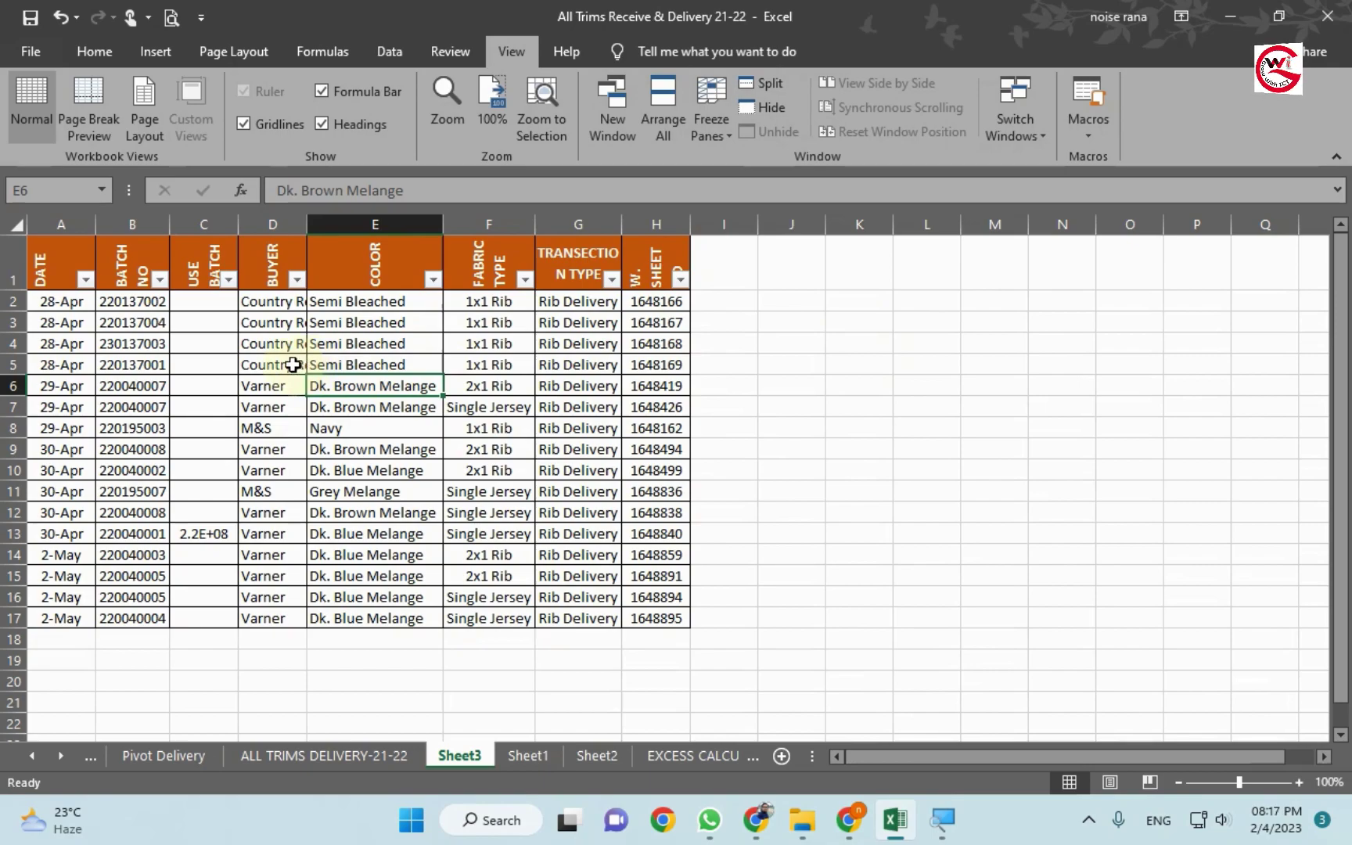
{"action": "left_click", "coordinate": [139, 297]}
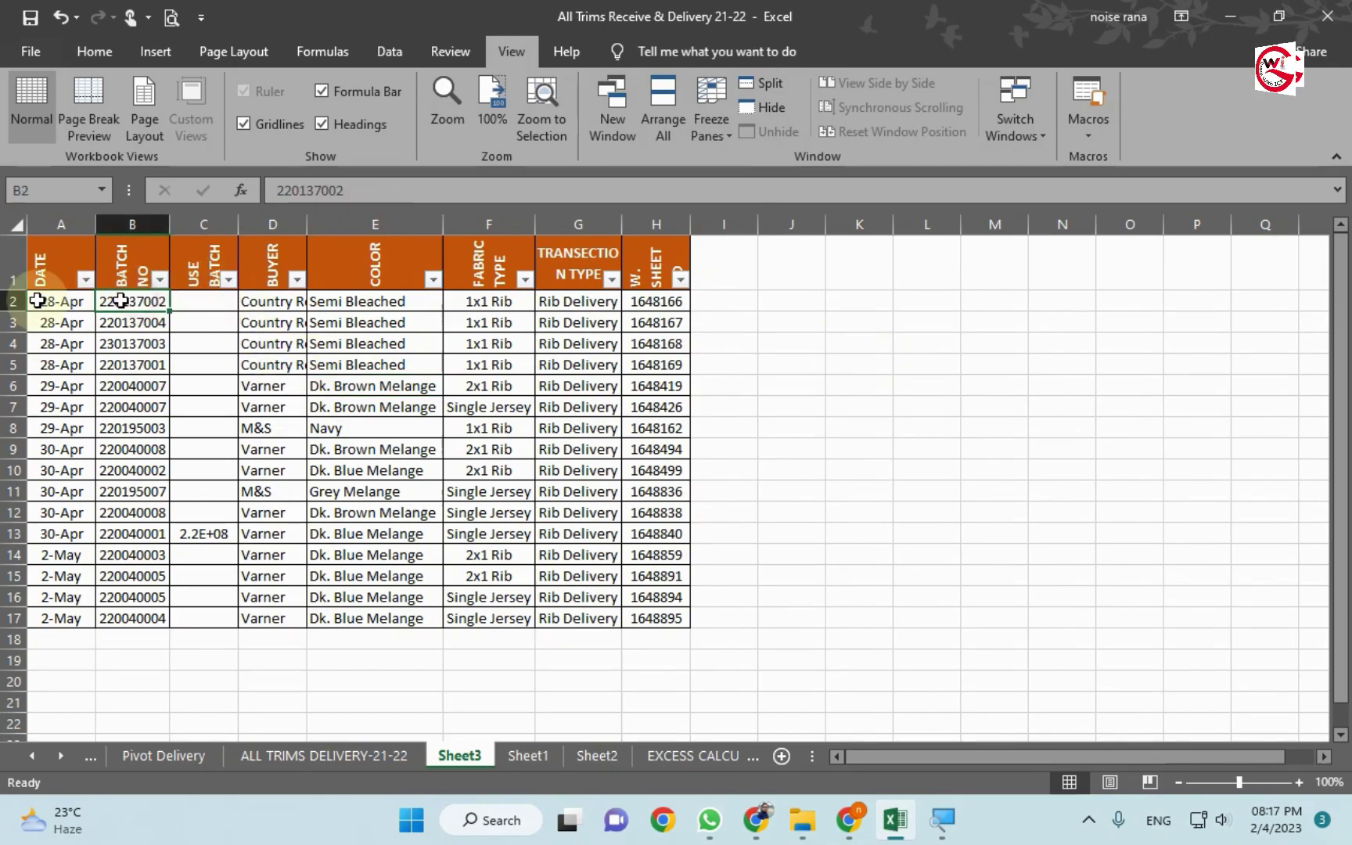
{"action": "left_click_drag", "start_coordinate": [36, 270], "coordinate": [657, 264]}
{"action": "left_click", "coordinate": [566, 298]}
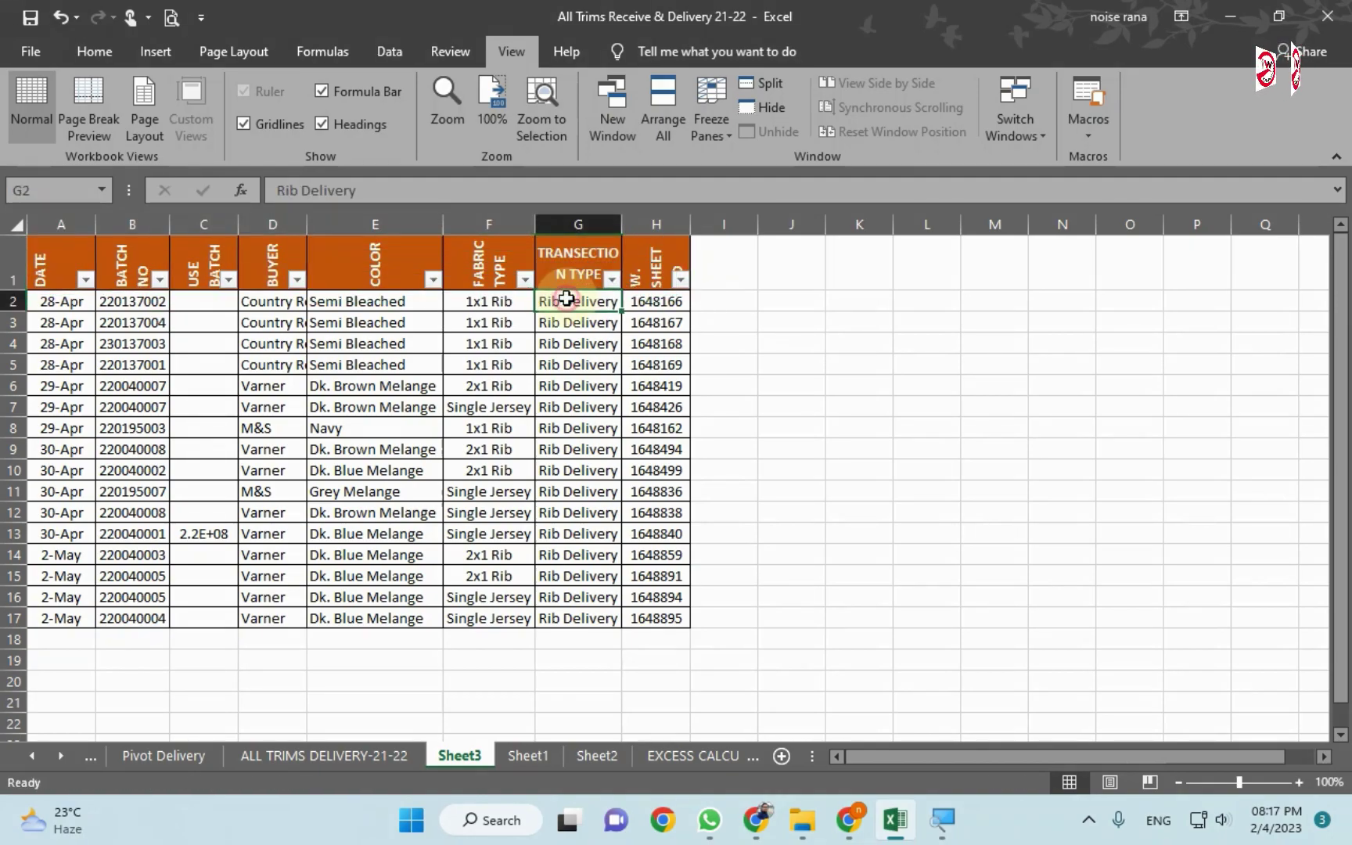
{"action": "left_click", "coordinate": [12, 301]}
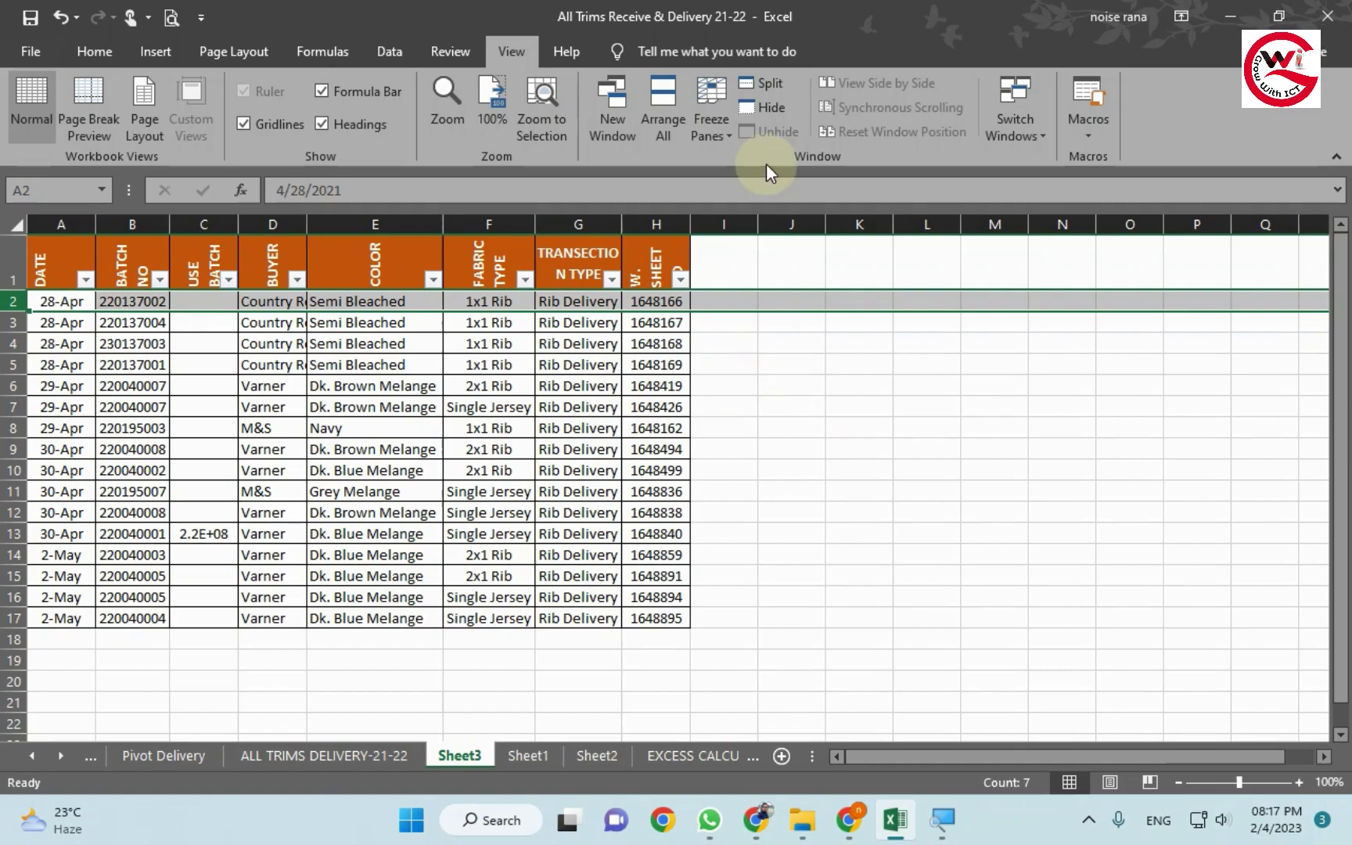
{"action": "left_click", "coordinate": [577, 322]}
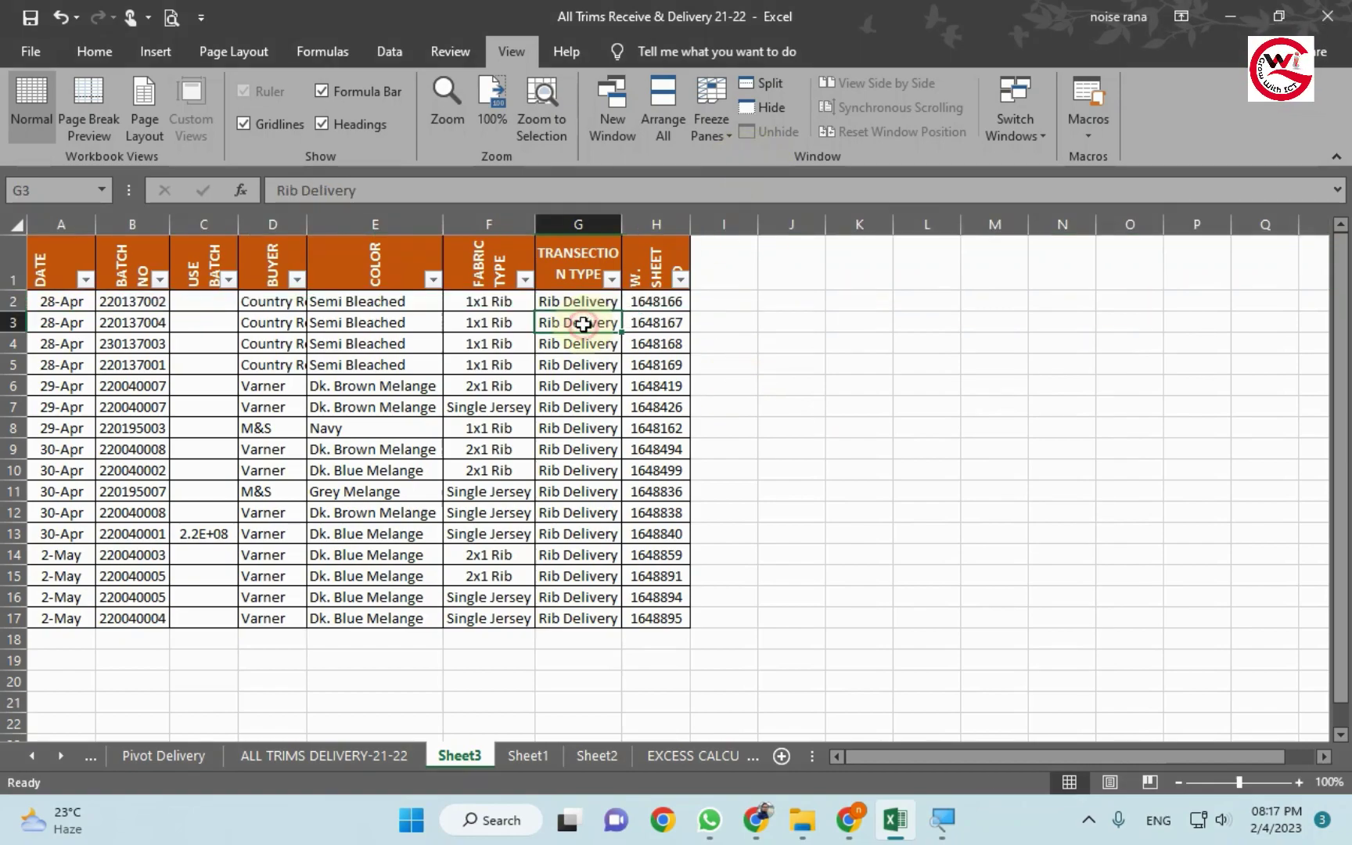
Freeze the panes above row 2 so the header row stays visible while scrolling through the table
{"action": "left_click", "coordinate": [10, 302]}
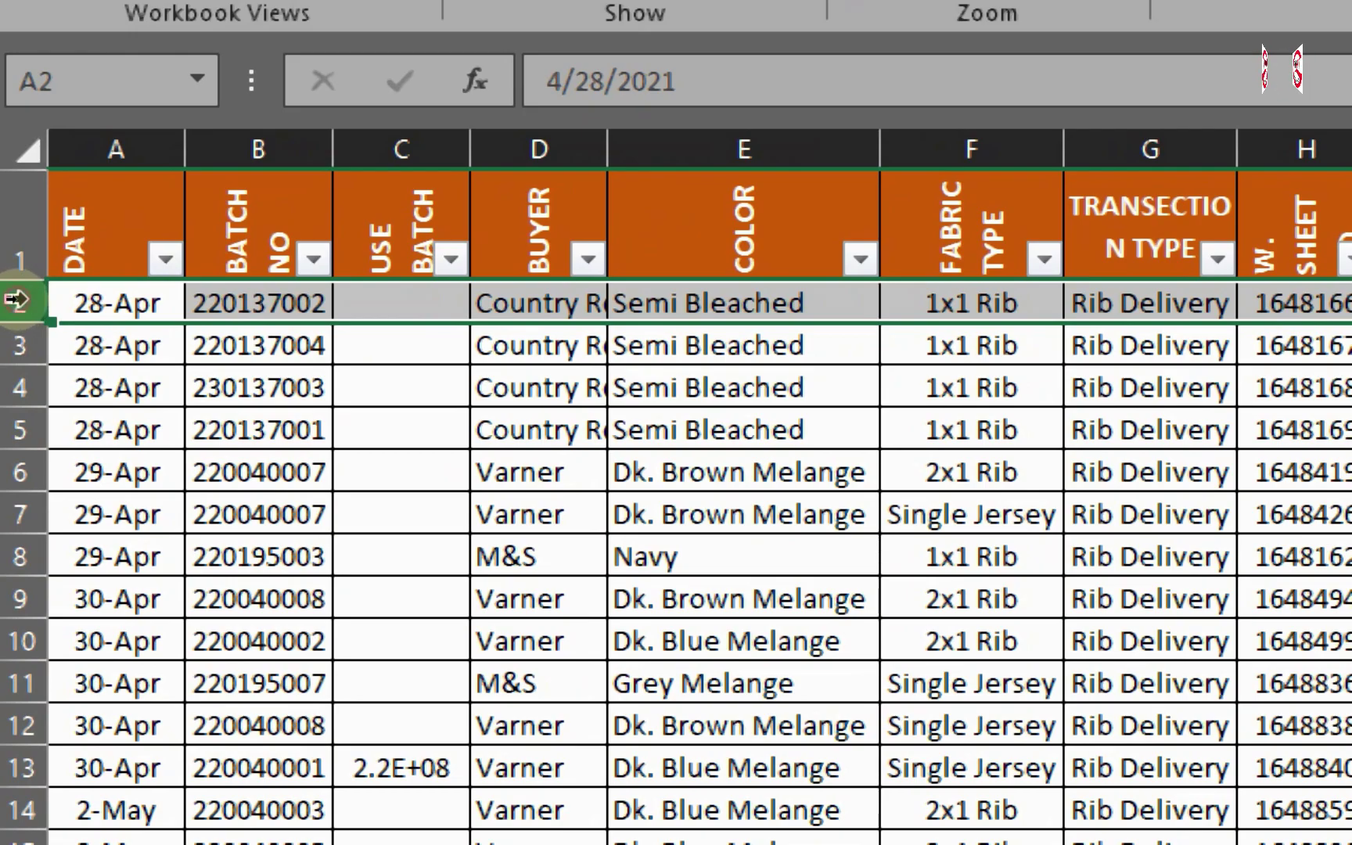
{"action": "left_click", "coordinate": [56, 391]}
{"action": "left_click", "coordinate": [11, 305]}
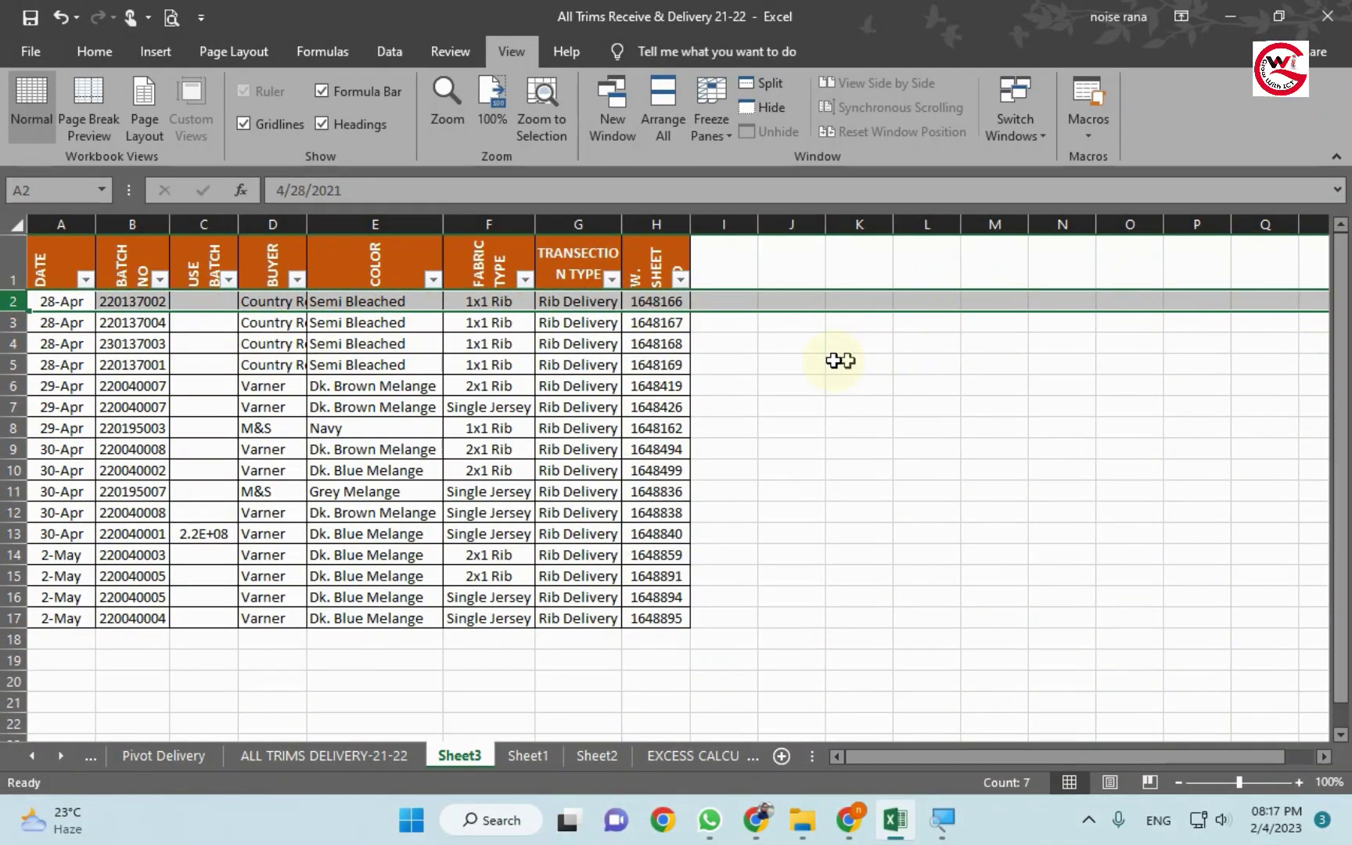
{"action": "left_click", "coordinate": [711, 131]}
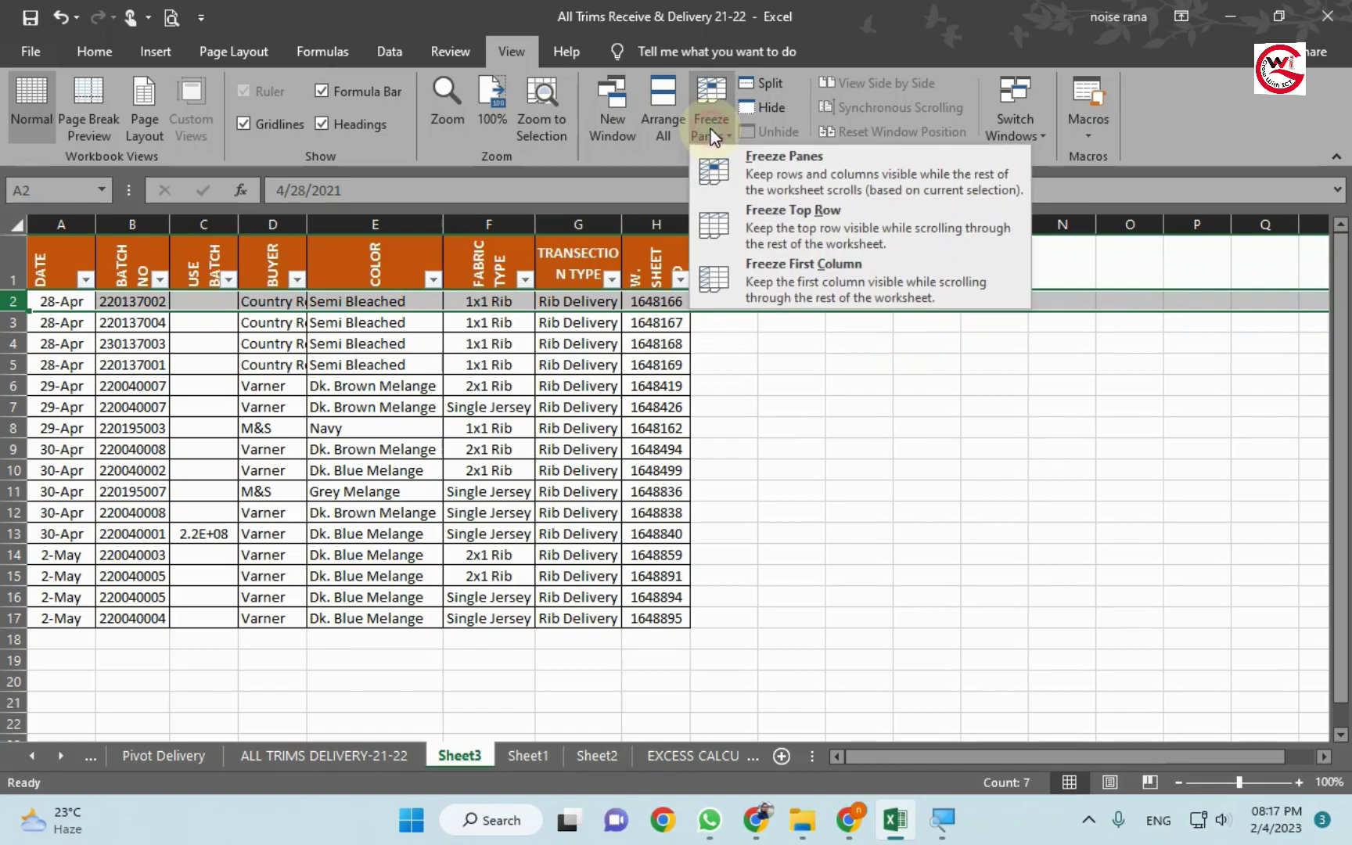
{"action": "left_click", "coordinate": [785, 165]}
{"action": "left_click", "coordinate": [732, 362]}
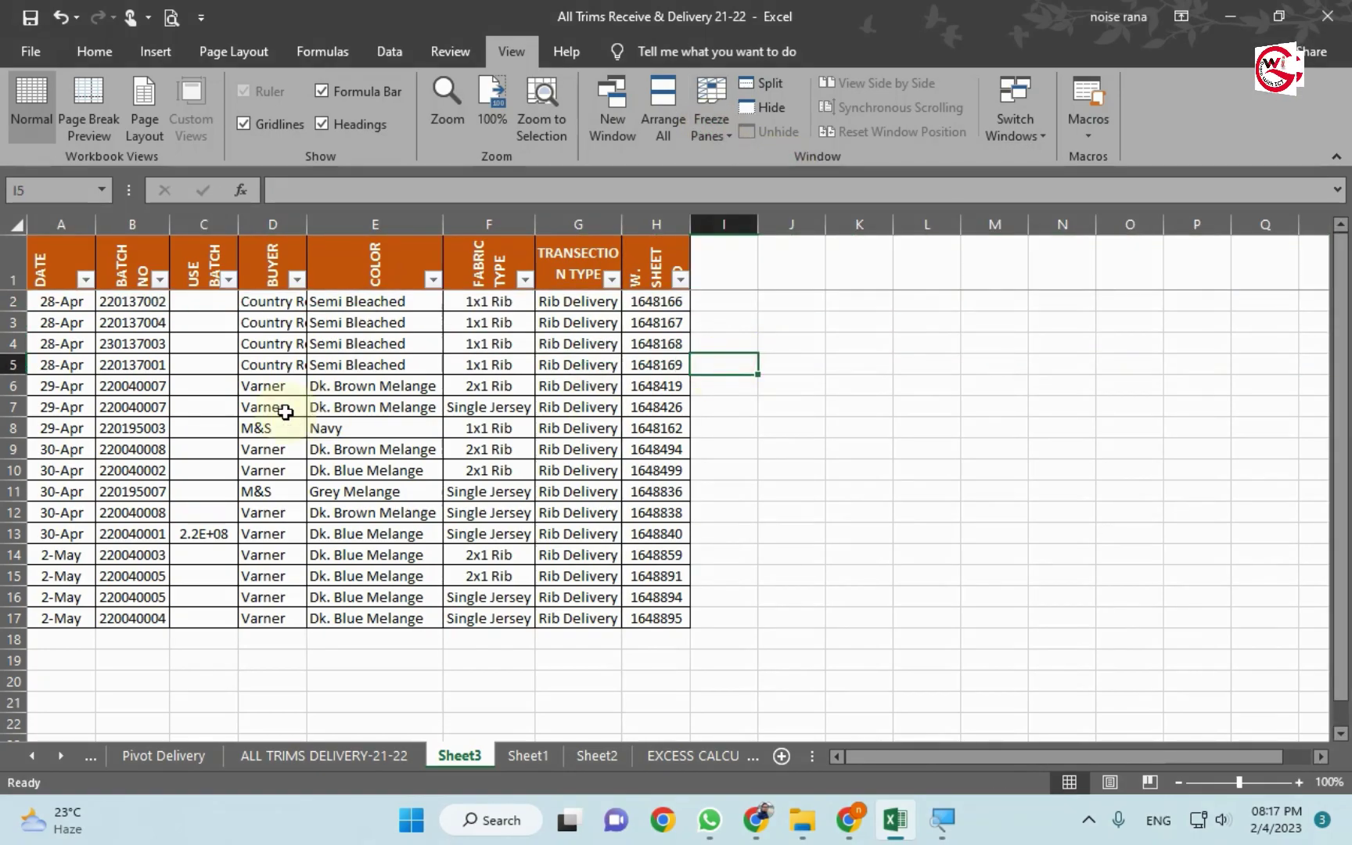
{"action": "scroll", "coordinate": [283, 410], "scroll_direction": "down", "scroll_amount": 8}
{"action": "scroll", "coordinate": [285, 412], "scroll_direction": "up", "scroll_amount": 8}
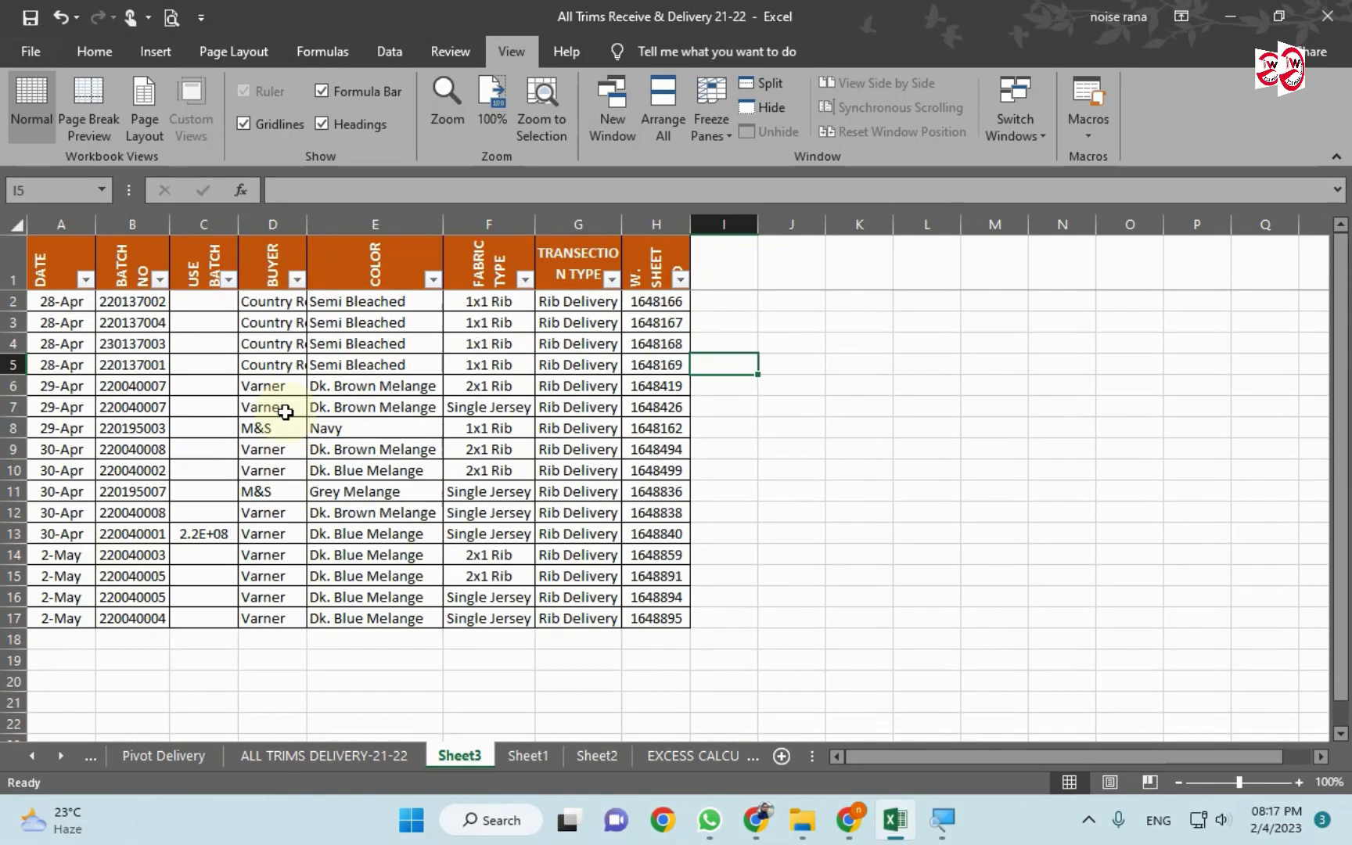
{"action": "scroll", "coordinate": [285, 413], "scroll_direction": "down", "scroll_amount": 4}
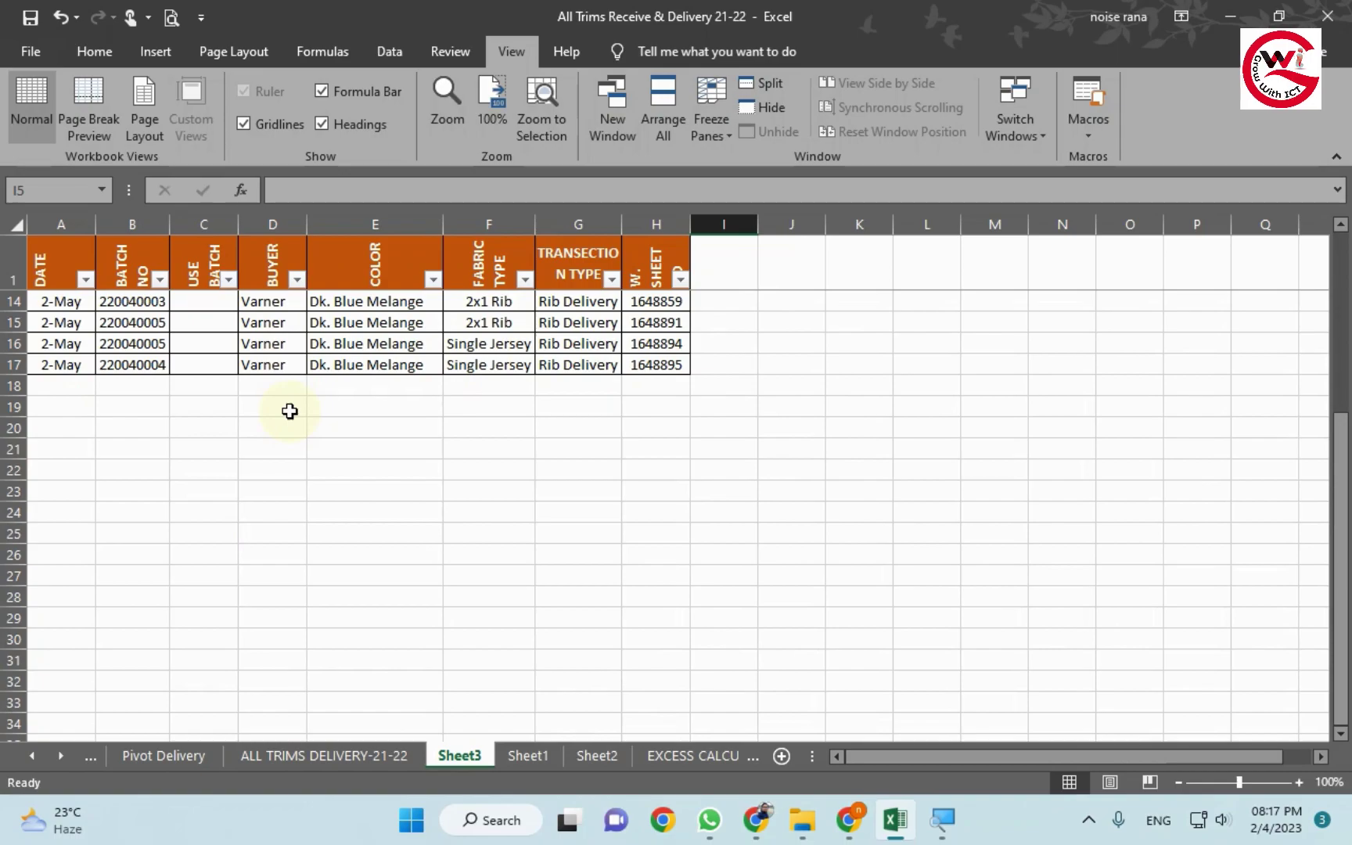
{"action": "scroll", "coordinate": [288, 410], "scroll_direction": "up", "scroll_amount": 4}
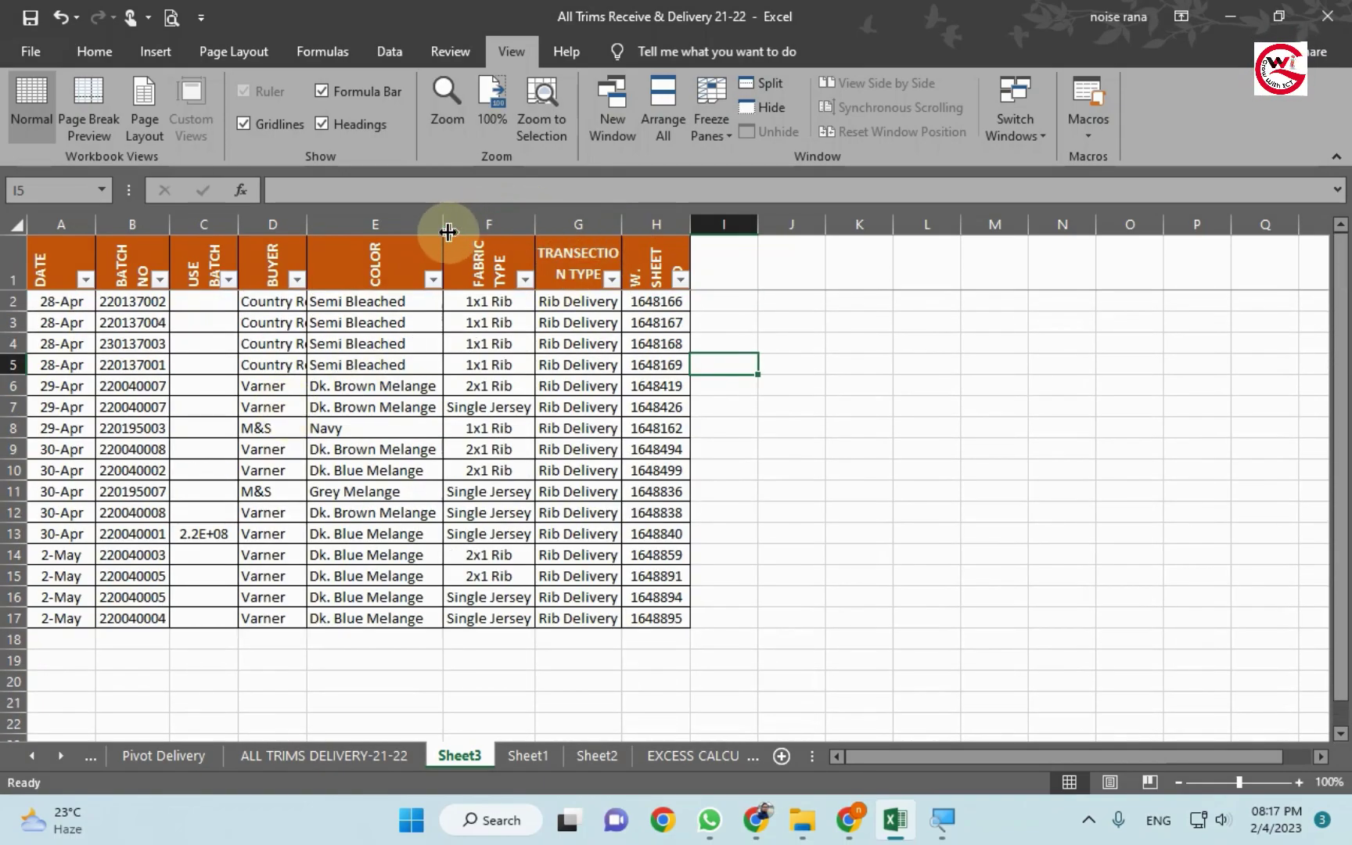
Widen the BUYER, COLOR, FABRIC TYPE and TRANSECTION TYPE columns well beyond their contents
{"action": "left_click_drag", "start_coordinate": [443, 226], "coordinate": [671, 226]}
{"action": "left_click_drag", "start_coordinate": [761, 225], "coordinate": [921, 223]}
{"action": "left_click_drag", "start_coordinate": [1078, 224], "coordinate": [1299, 221]}
{"action": "left_click_drag", "start_coordinate": [304, 223], "coordinate": [443, 225]}
{"action": "left_click", "coordinate": [883, 405]}
{"action": "scroll", "coordinate": [744, 483], "scroll_direction": "down", "scroll_amount": 5}
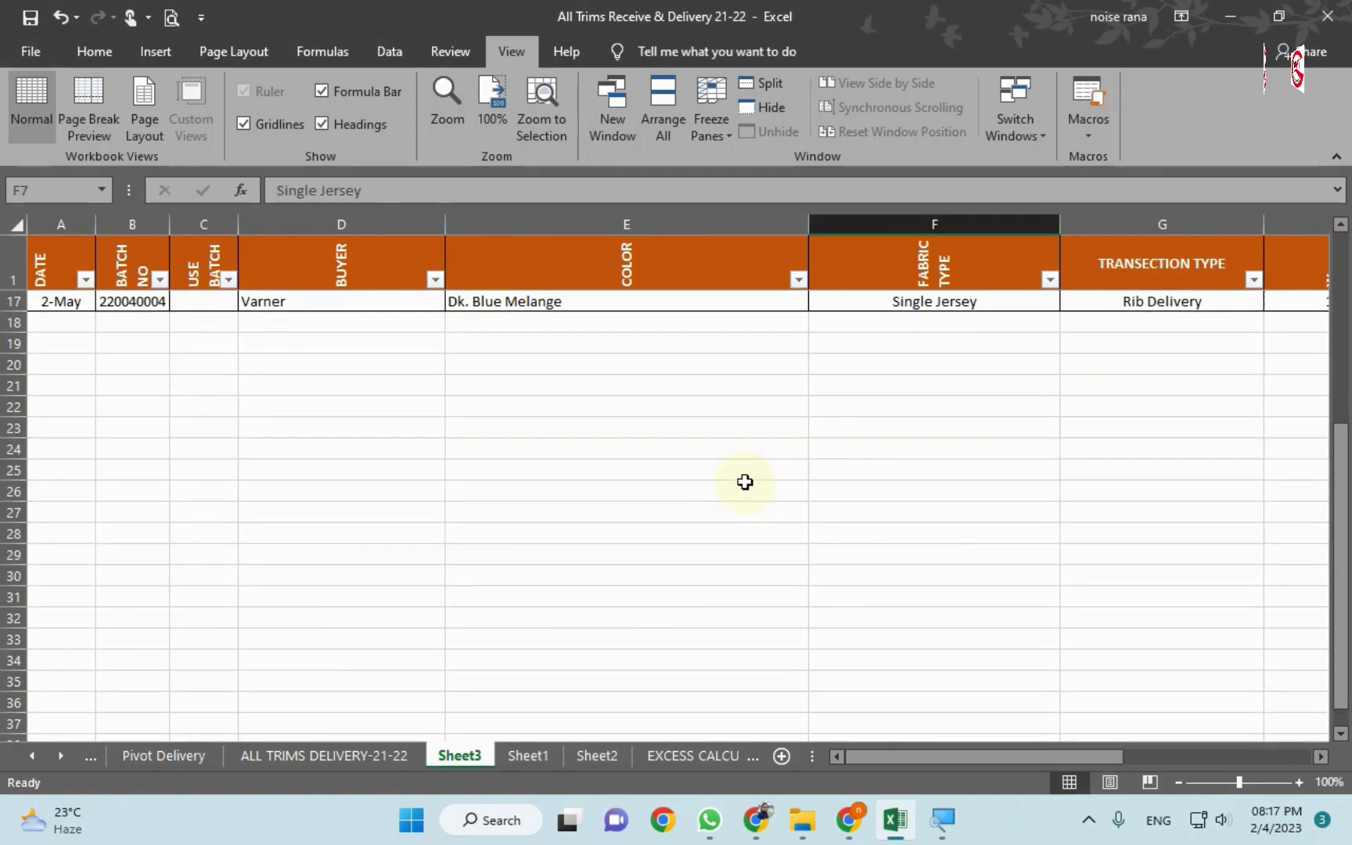
Fit the USE BATCH column's width to its contents
{"action": "scroll", "coordinate": [744, 483], "scroll_direction": "up", "scroll_amount": 5}
{"action": "left_click_drag", "start_coordinate": [859, 765], "coordinate": [1062, 703]}
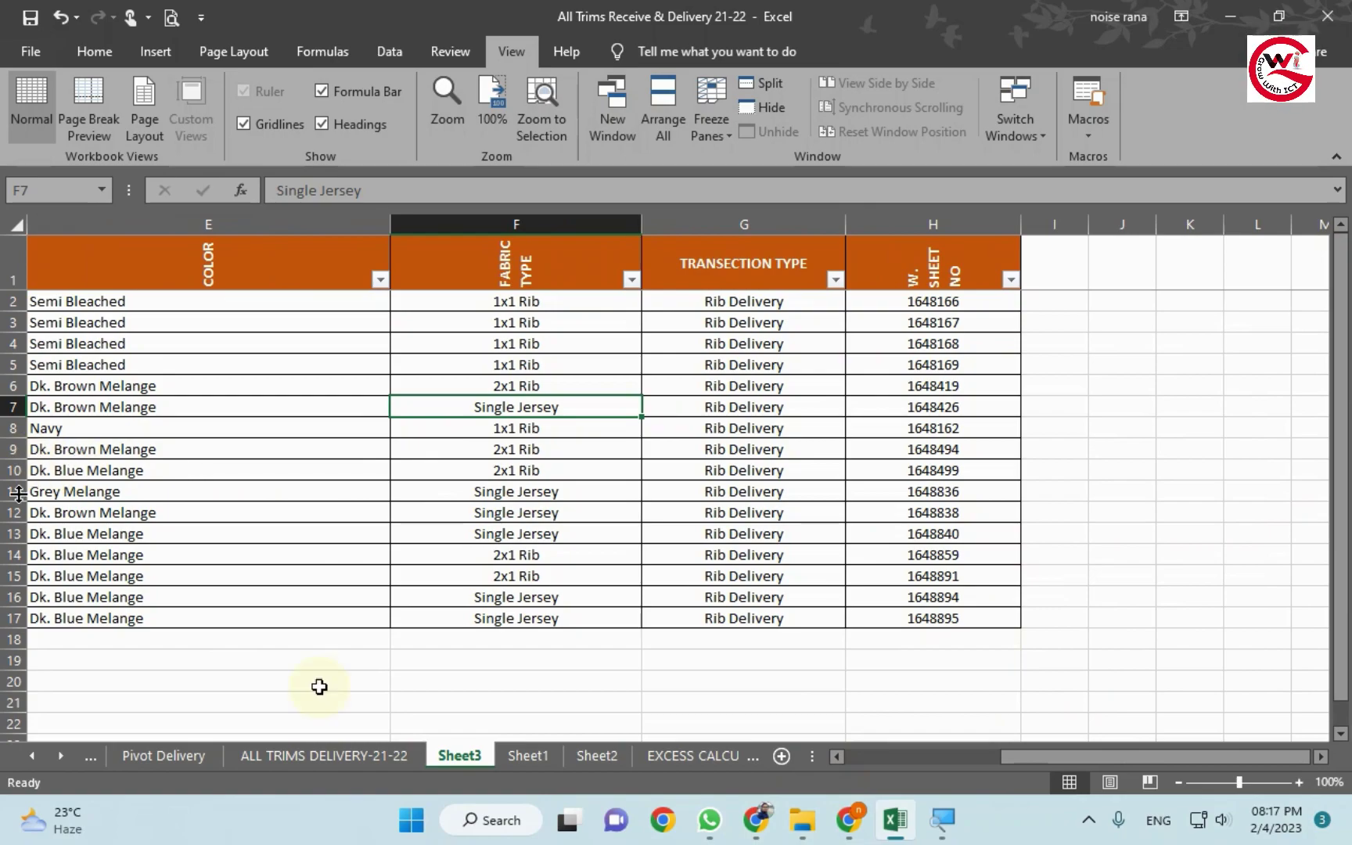
{"action": "left_click_drag", "start_coordinate": [1021, 758], "coordinate": [701, 759]}
{"action": "left_click", "coordinate": [313, 316]}
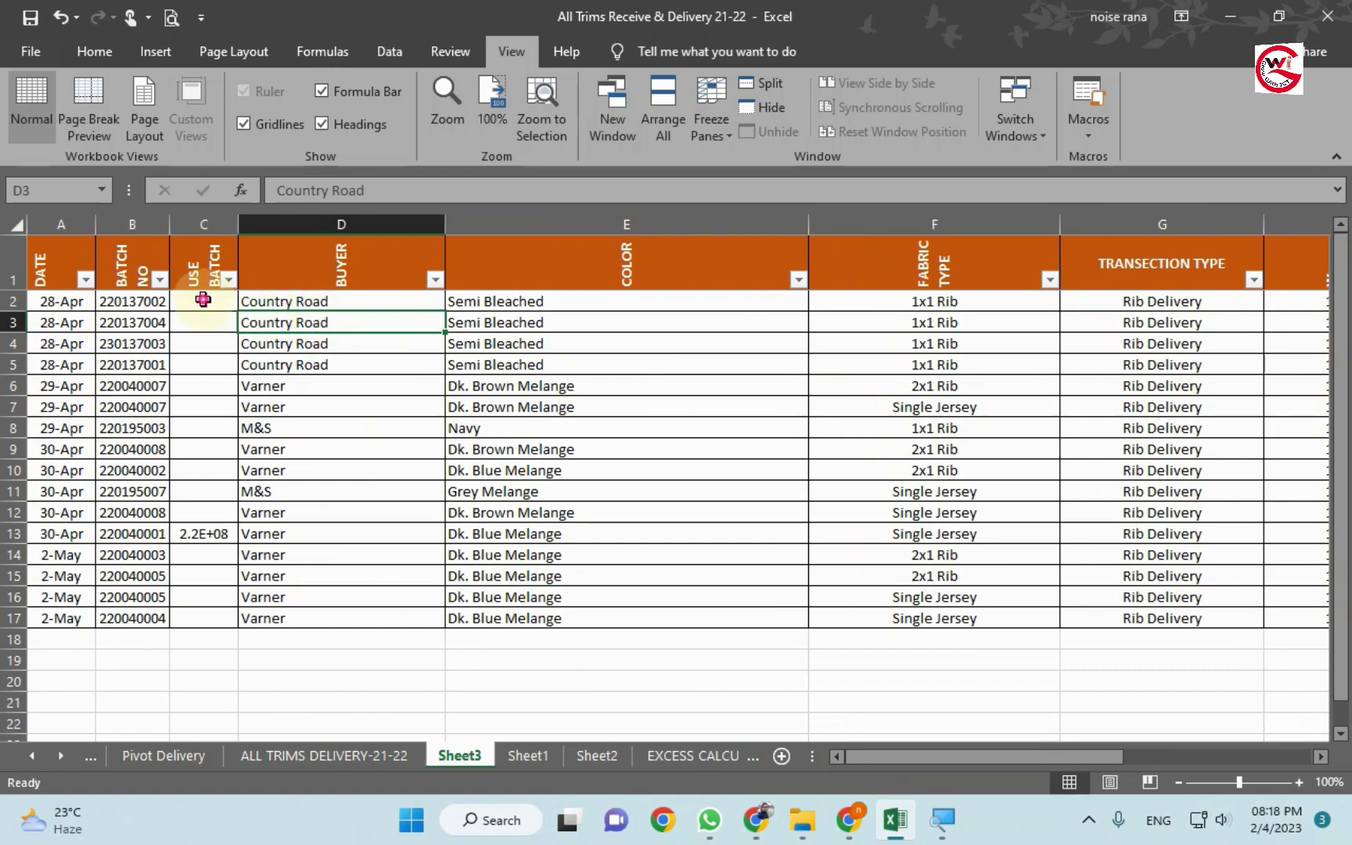
{"action": "left_click", "coordinate": [202, 300]}
{"action": "double_click", "coordinate": [238, 224]}
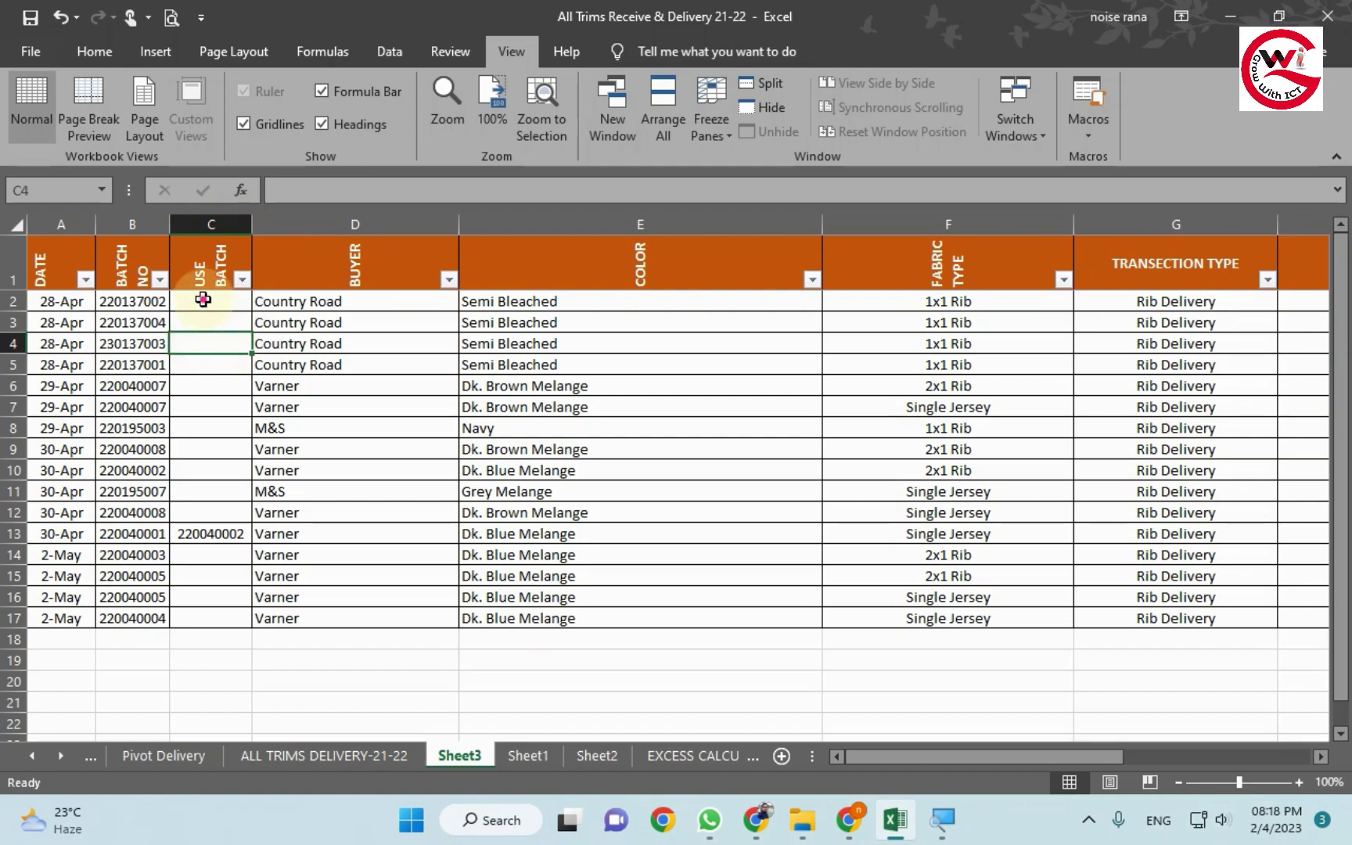
Unfreeze the panes to remove the existing header-row freeze
{"action": "left_click", "coordinate": [711, 109]}
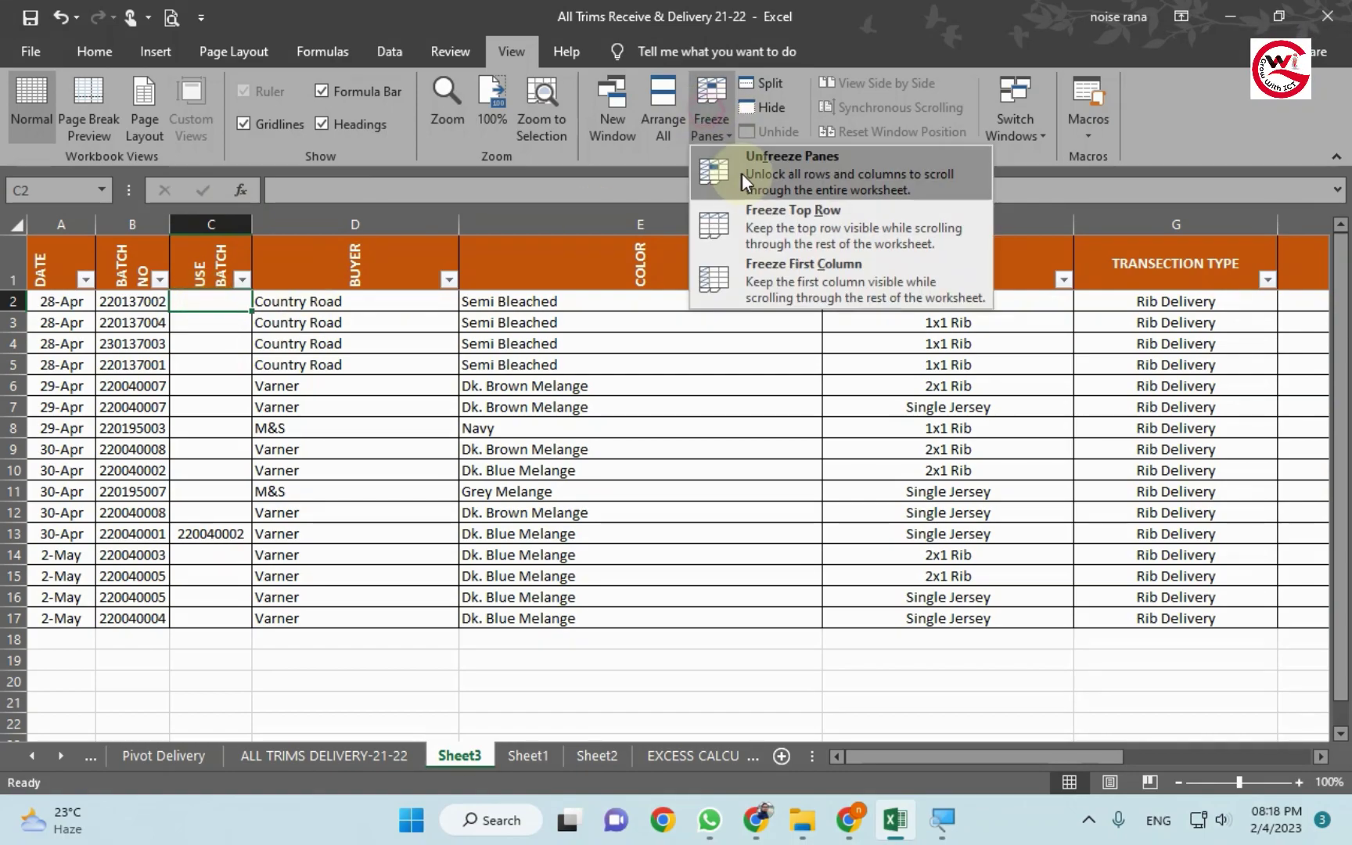
{"action": "left_click", "coordinate": [775, 166]}
{"action": "left_click", "coordinate": [218, 415]}
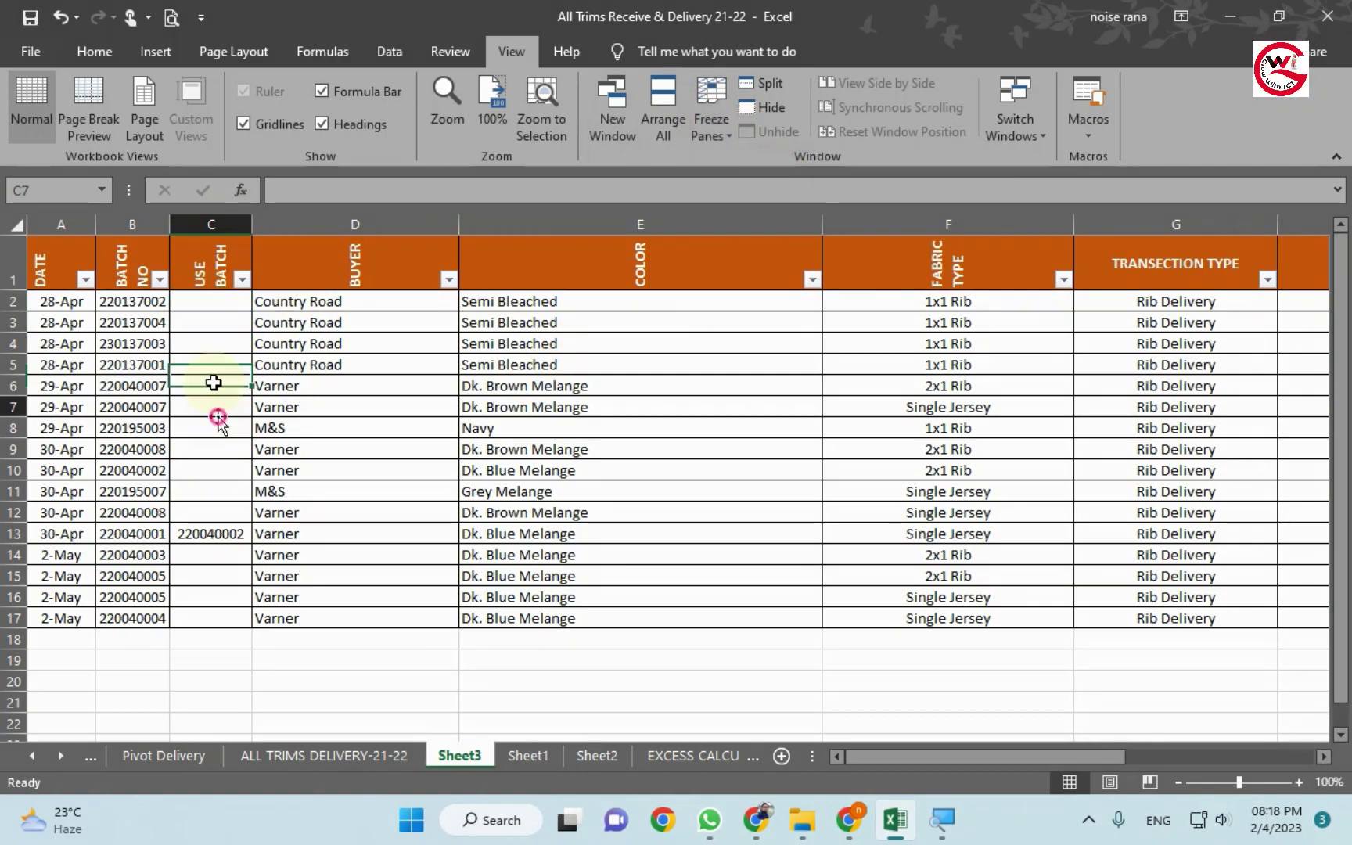
Freeze the panes at cell C2 so the header row and the DATE and BATCH NO columns stay visible while scrolling
{"action": "left_click", "coordinate": [208, 301]}
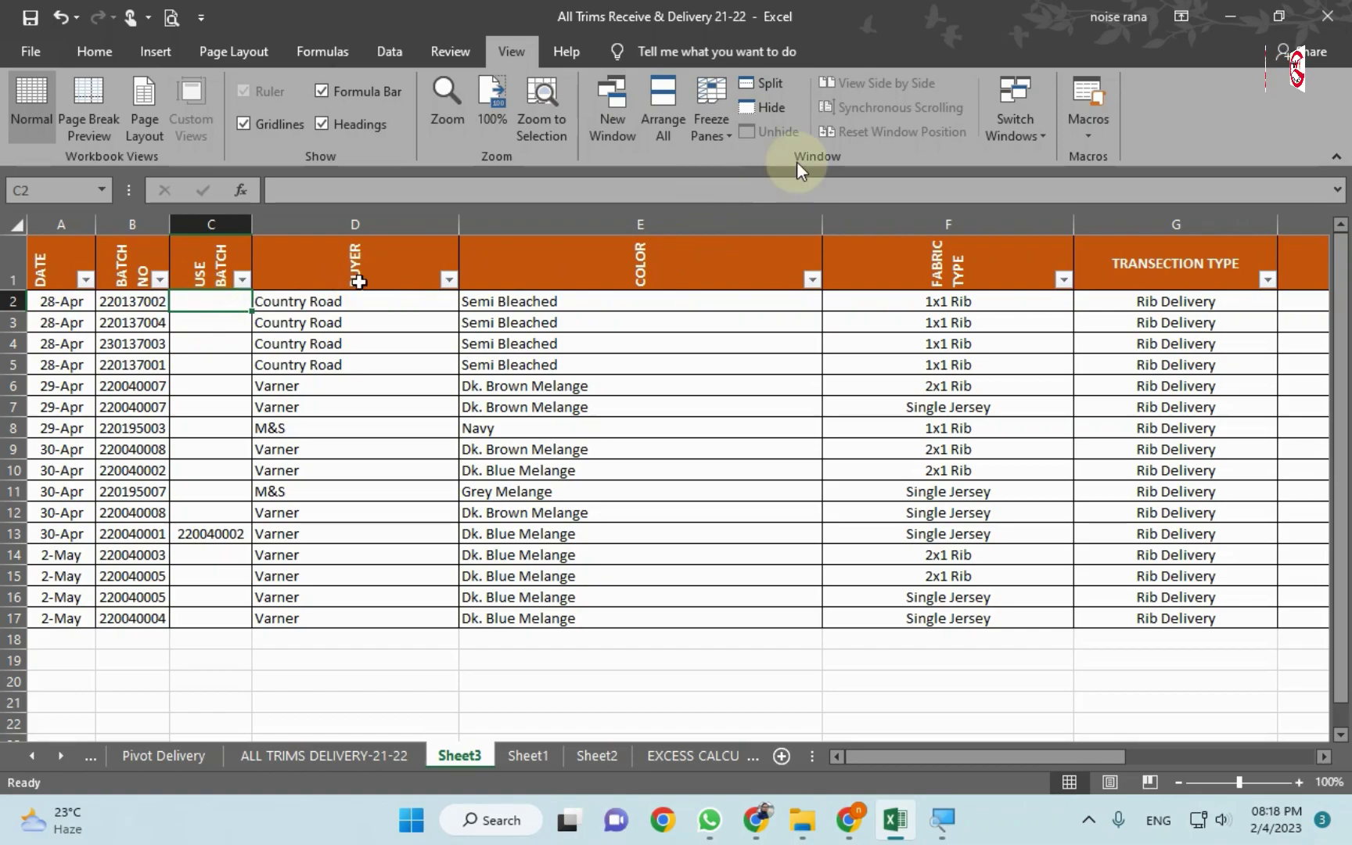
{"action": "left_click", "coordinate": [711, 125]}
{"action": "left_click", "coordinate": [754, 187]}
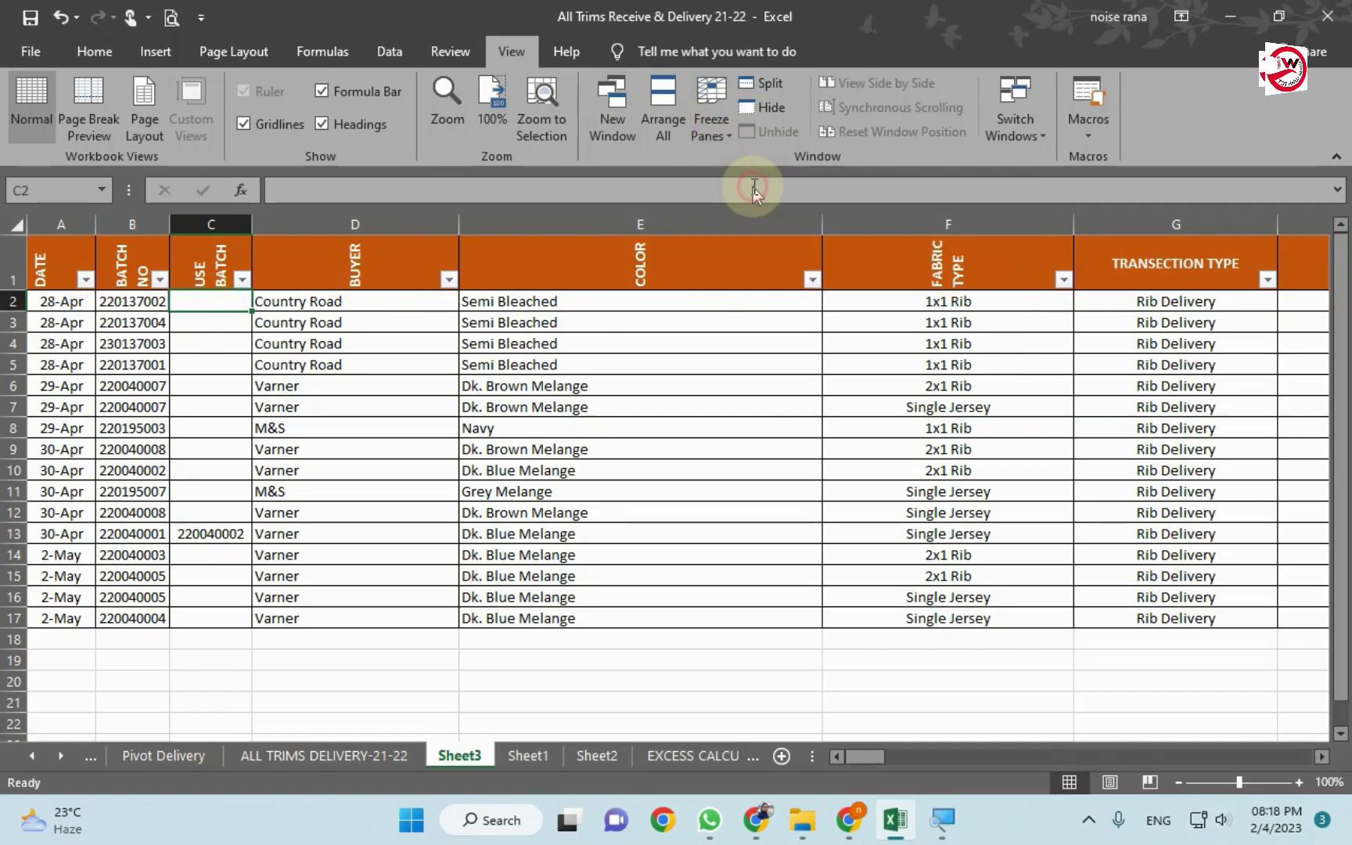
{"action": "left_click", "coordinate": [385, 431]}
{"action": "mouse_move", "coordinate": [853, 756]}
{"action": "left_mouse_down"}
{"action": "mouse_move", "coordinate": [1010, 751]}
{"action": "mouse_move", "coordinate": [833, 754]}
{"action": "left_mouse_up"}
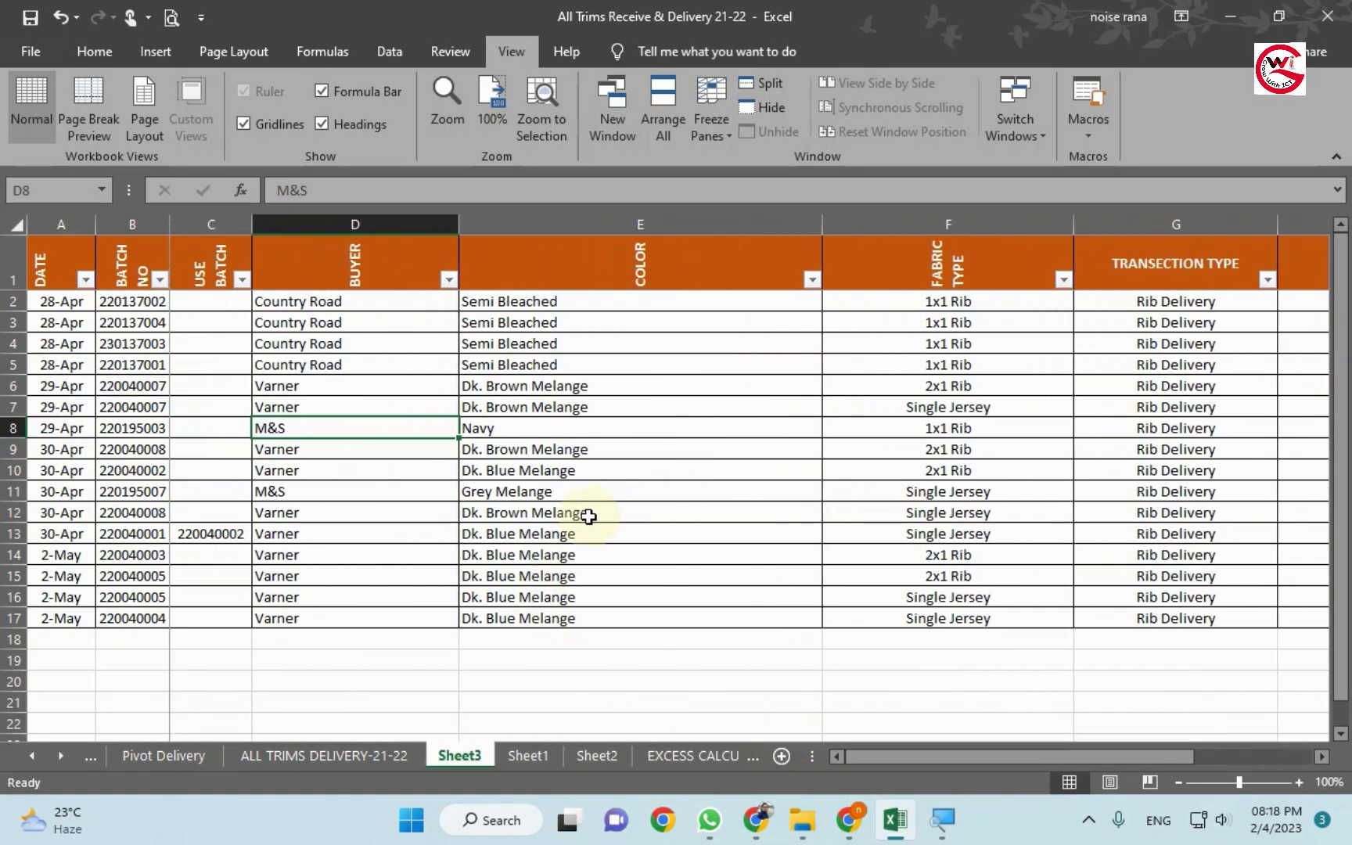
{"action": "scroll", "coordinate": [588, 516], "scroll_direction": "down", "scroll_amount": 3}
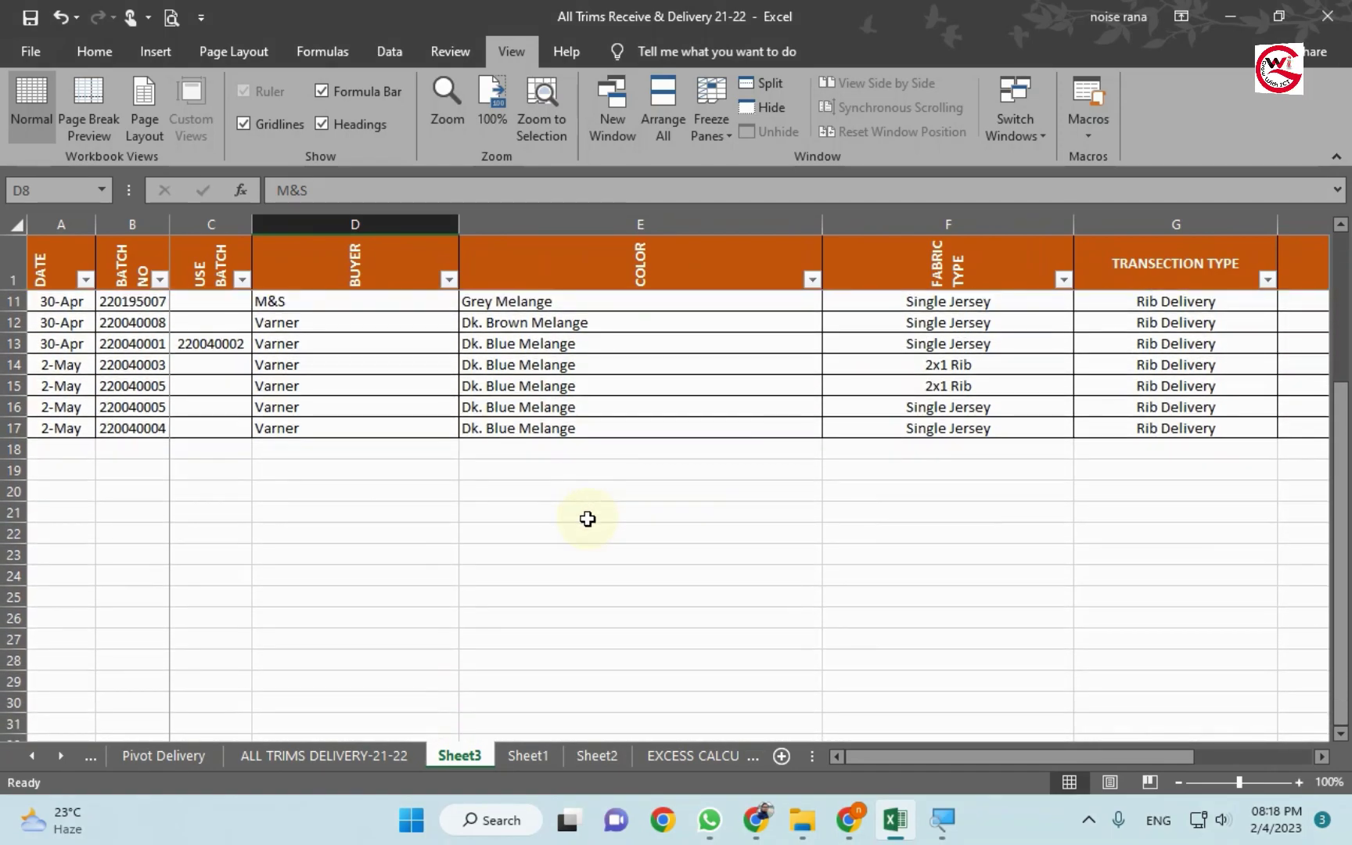
{"action": "scroll", "coordinate": [588, 519], "scroll_direction": "up", "scroll_amount": 3}
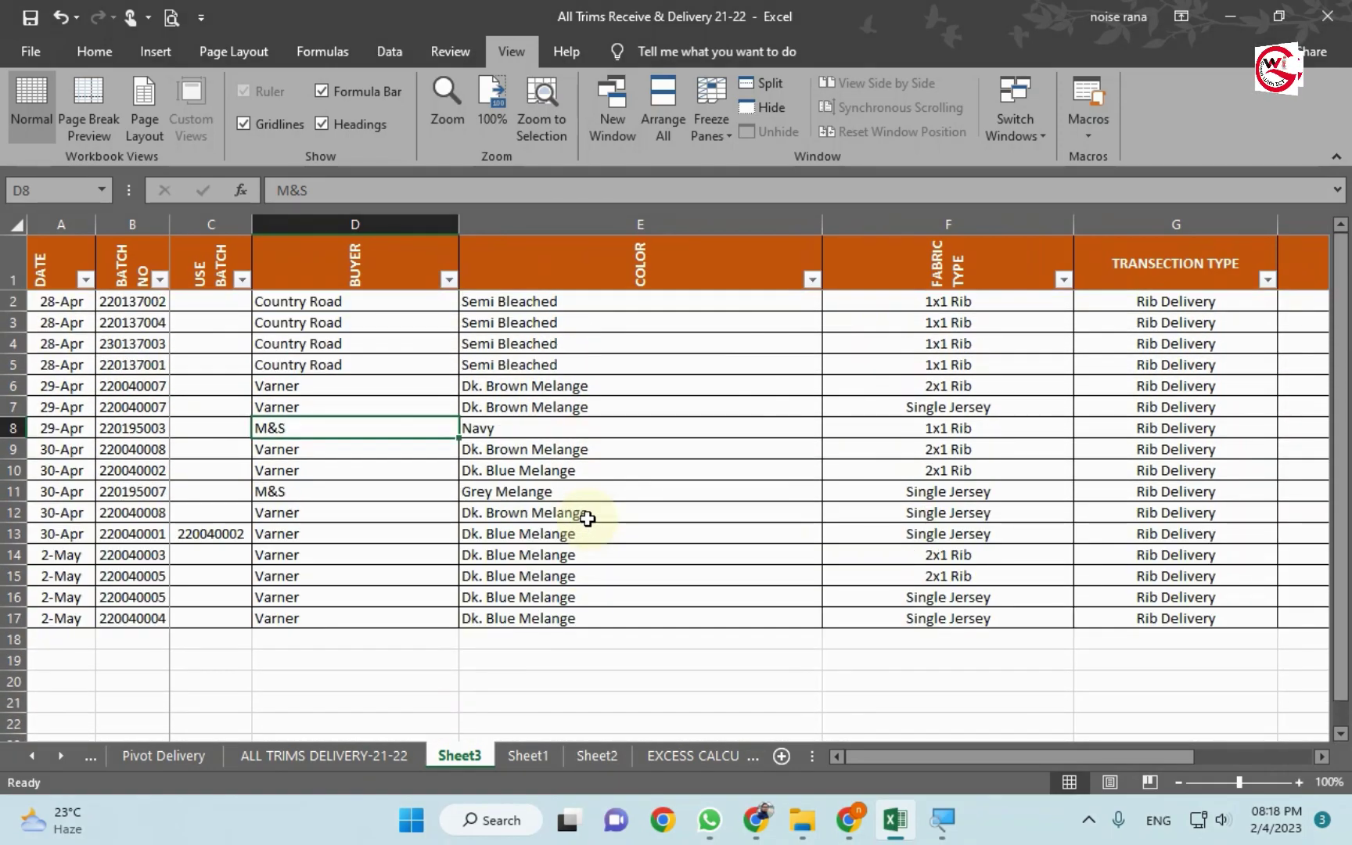
{"action": "left_click", "coordinate": [345, 326]}
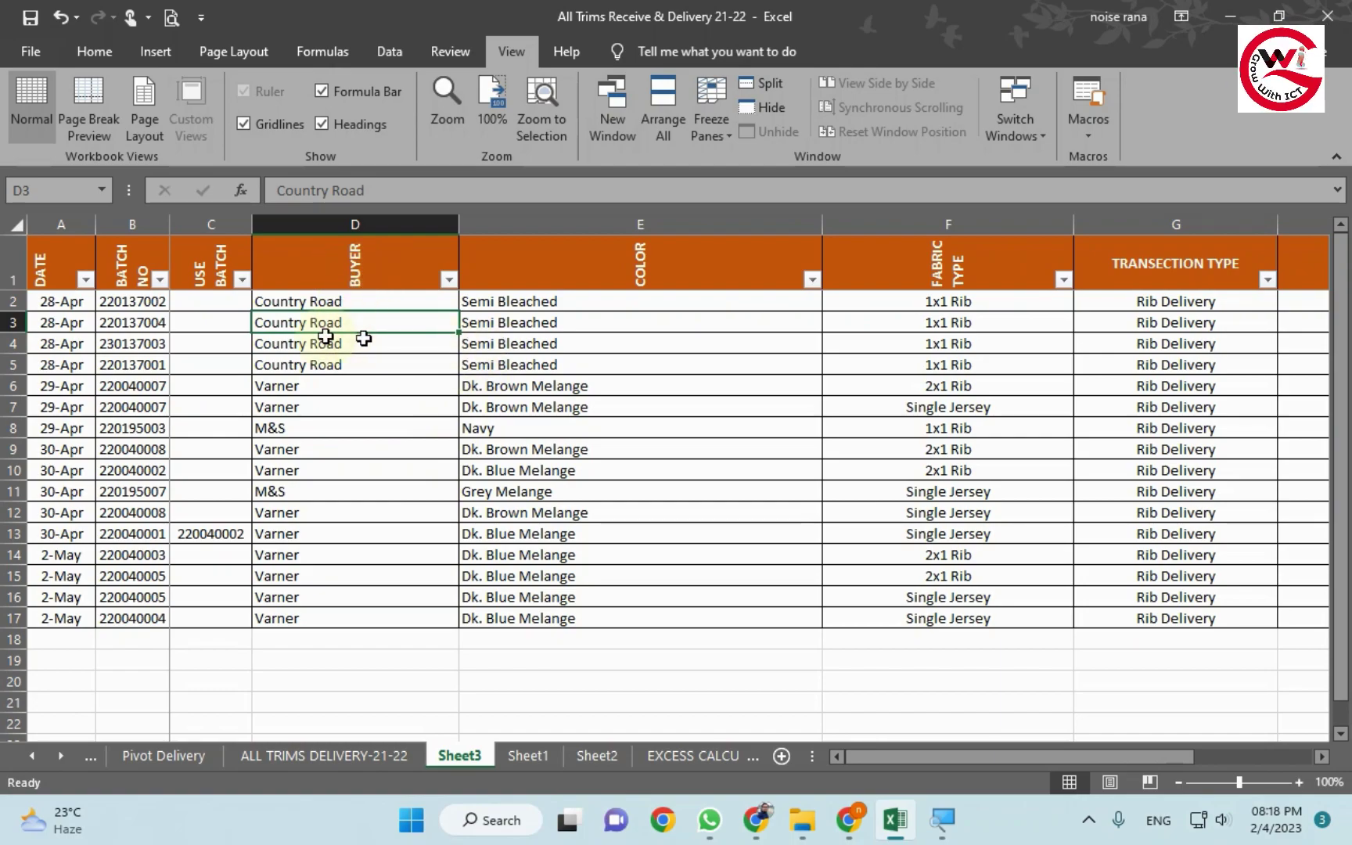
{"action": "left_click", "coordinate": [313, 337]}
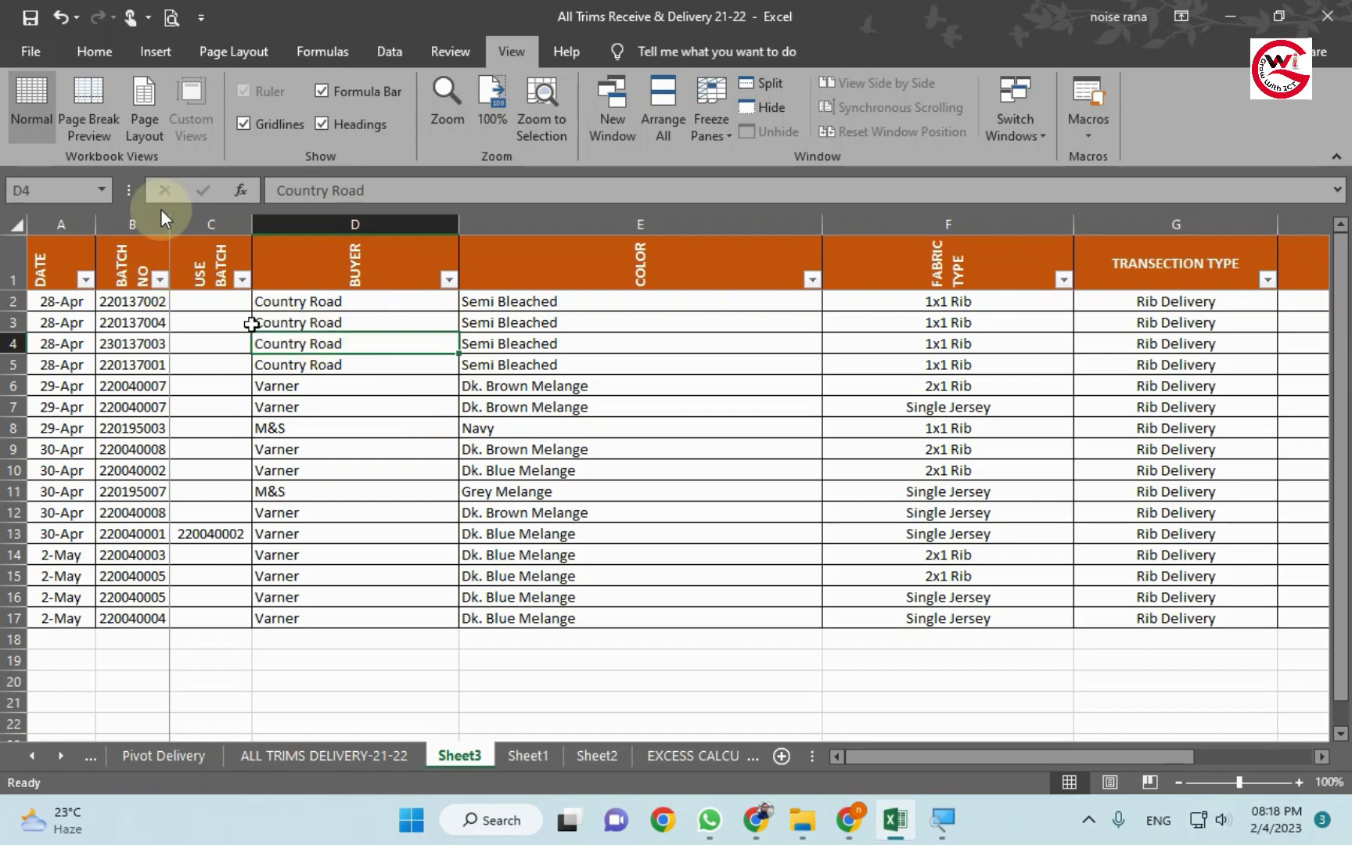
{"action": "left_click", "coordinate": [600, 387]}
{"action": "left_click", "coordinate": [558, 430]}
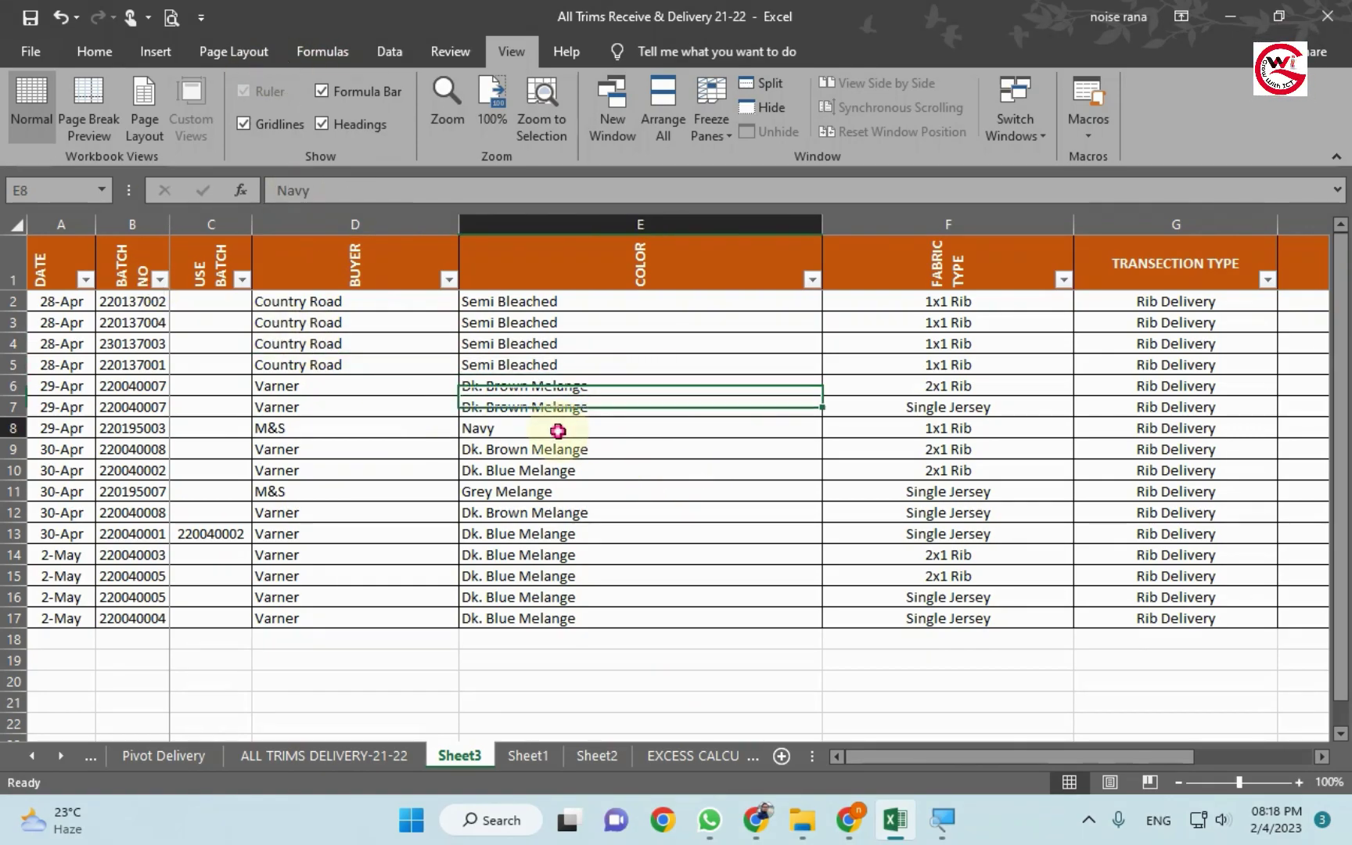